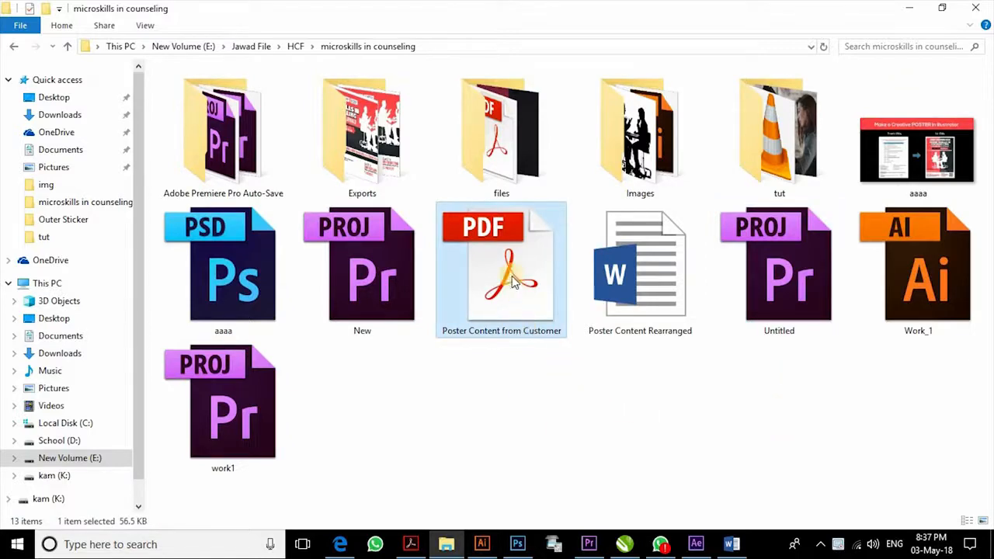
# - View the customer's Poster Content PDF, then open Poster Content Rearranged in Word
pyautogui.doubleClick(511, 281)
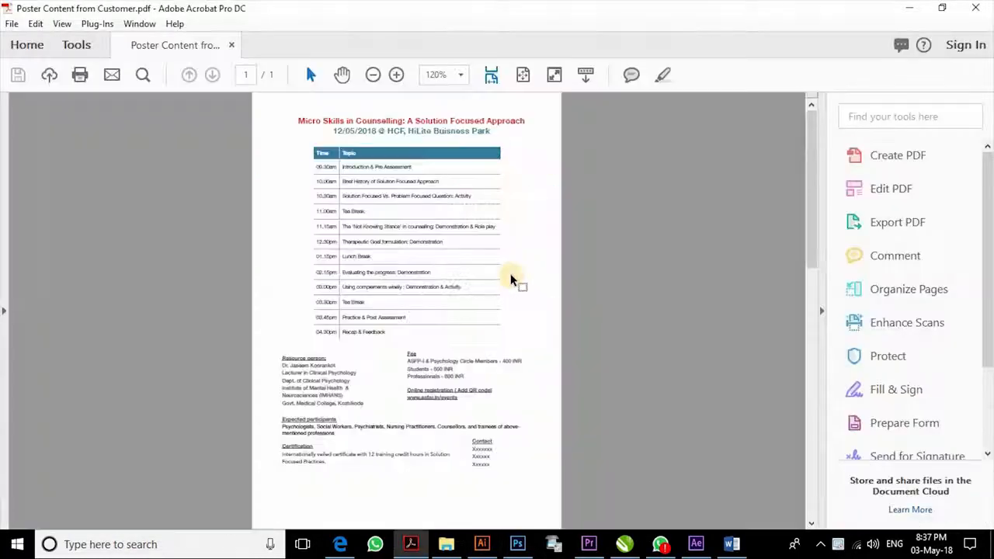
pyautogui.hotkey('alt', 'Tab')
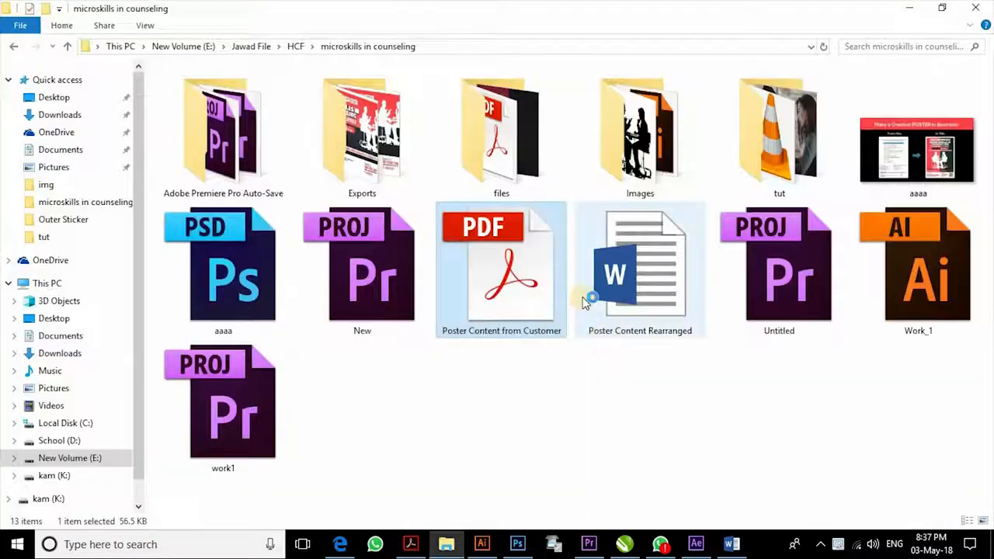
pyautogui.click(651, 267)
pyautogui.doubleClick(650, 267)
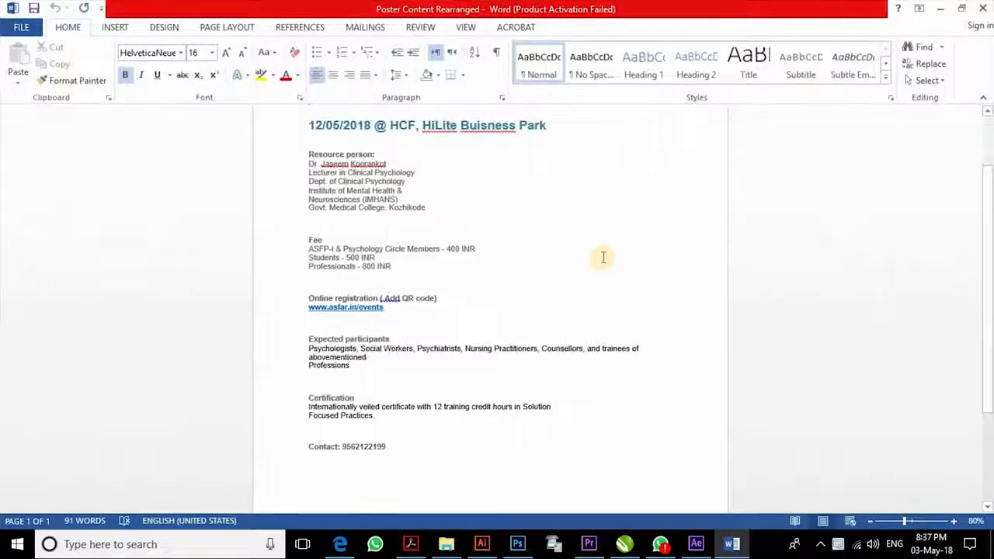
# - Select and review the title and date lines in the Word document
pyautogui.scroll(2, 603, 257)
pyautogui.moveTo(378, 189); pyautogui.dragTo(549, 209)
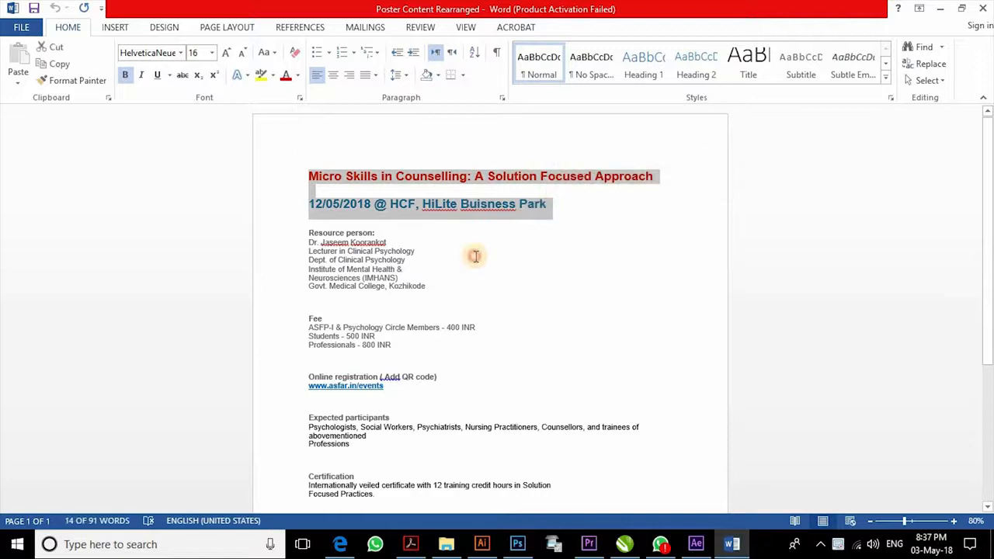
pyautogui.click(476, 257)
pyautogui.scroll(-4, 464, 253)
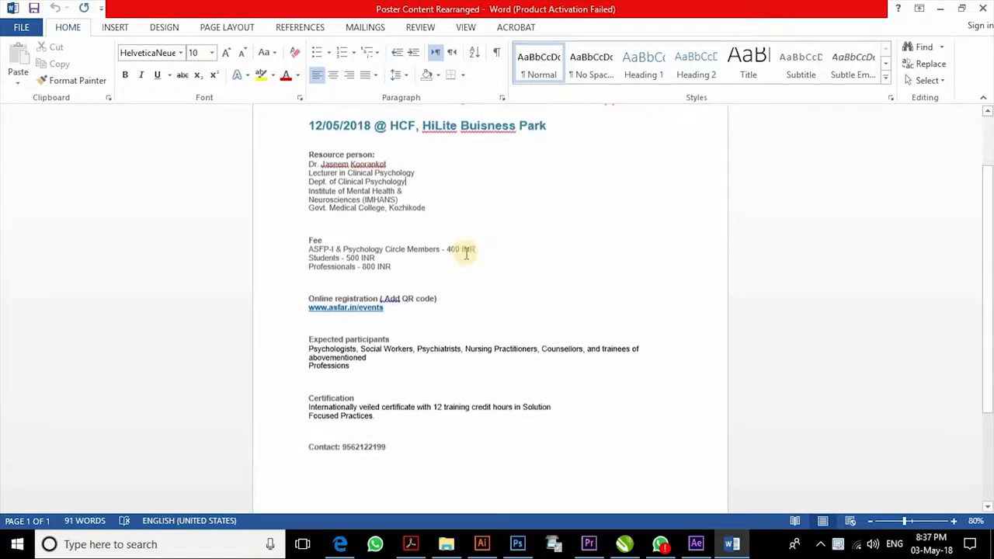
pyautogui.keyDown('ctrl'); pyautogui.scroll(2, 411, 226); pyautogui.keyUp('ctrl')
pyautogui.scroll(-3, 413, 225)
pyautogui.scroll(4, 414, 224)
pyautogui.scroll(4, 414, 224)
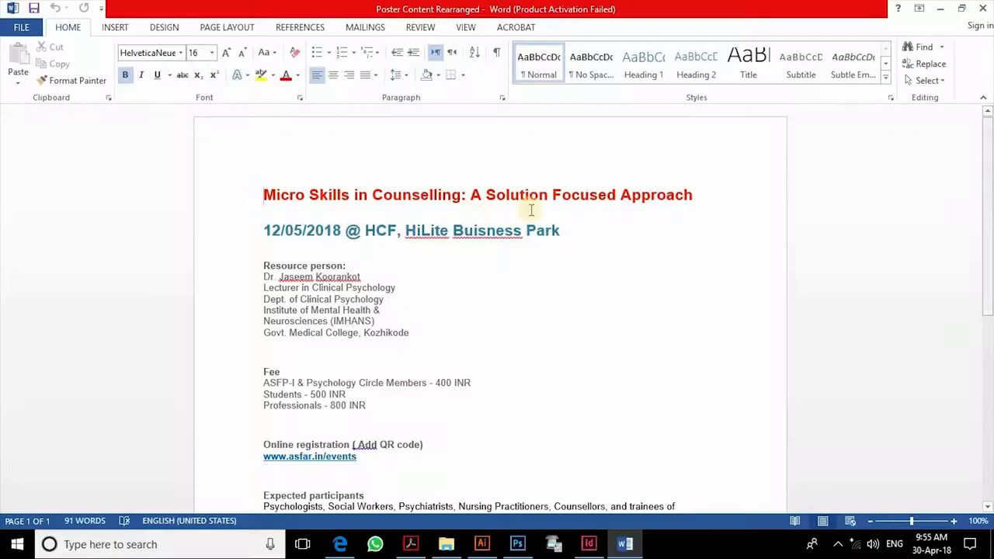
# - Compare the customer's PDF text against the reopened Poster Content Rearranged document
pyautogui.click(411, 548)
pyautogui.moveTo(298, 119); pyautogui.dragTo(494, 471)
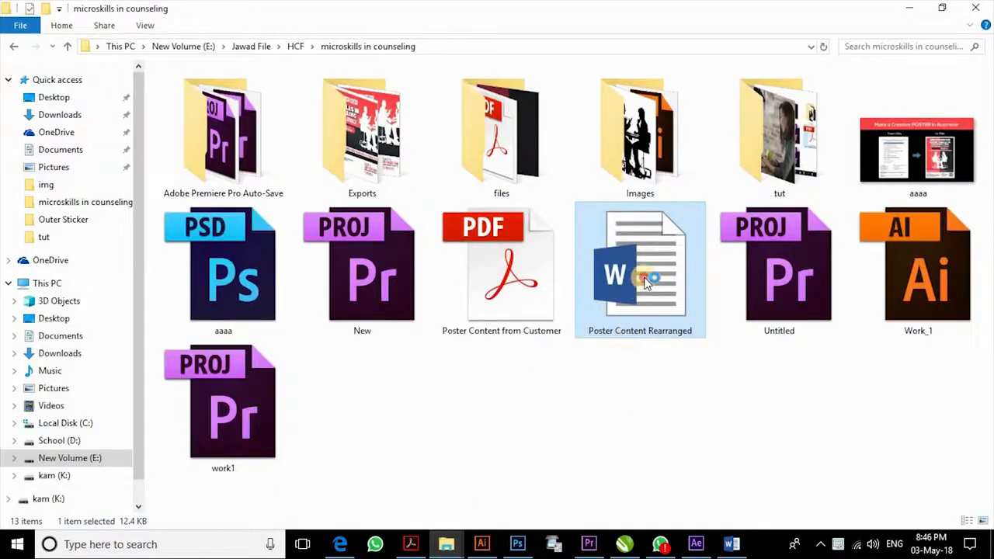
pyautogui.doubleClick(644, 276)
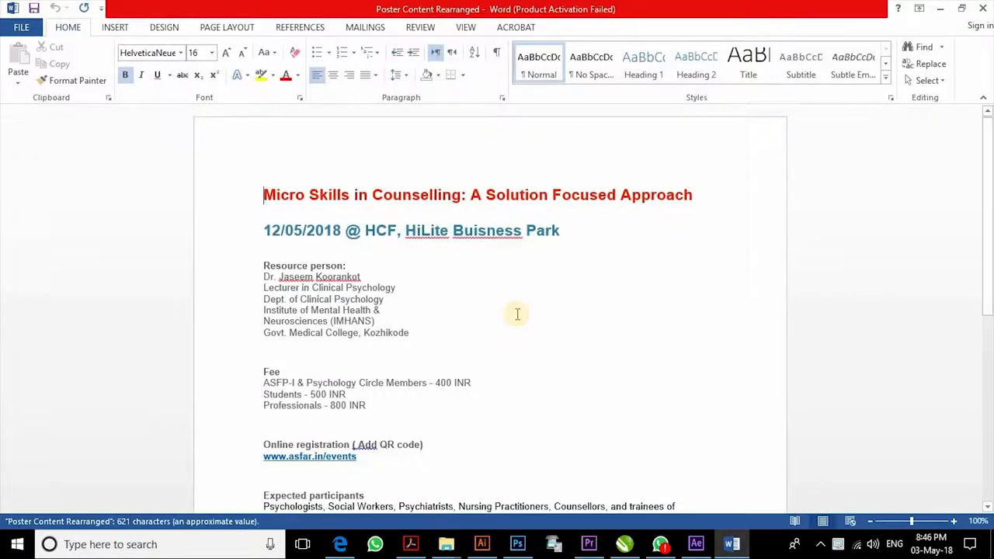
pyautogui.scroll(3, 435, 233)
pyautogui.scroll(-8, 435, 237)
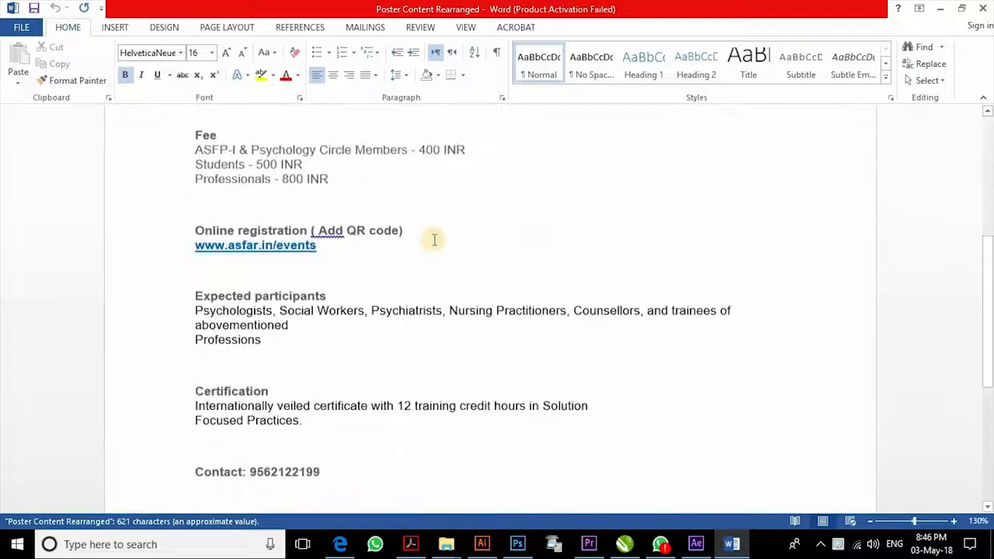
pyautogui.scroll(3, 435, 242)
pyautogui.scroll(-5, 435, 241)
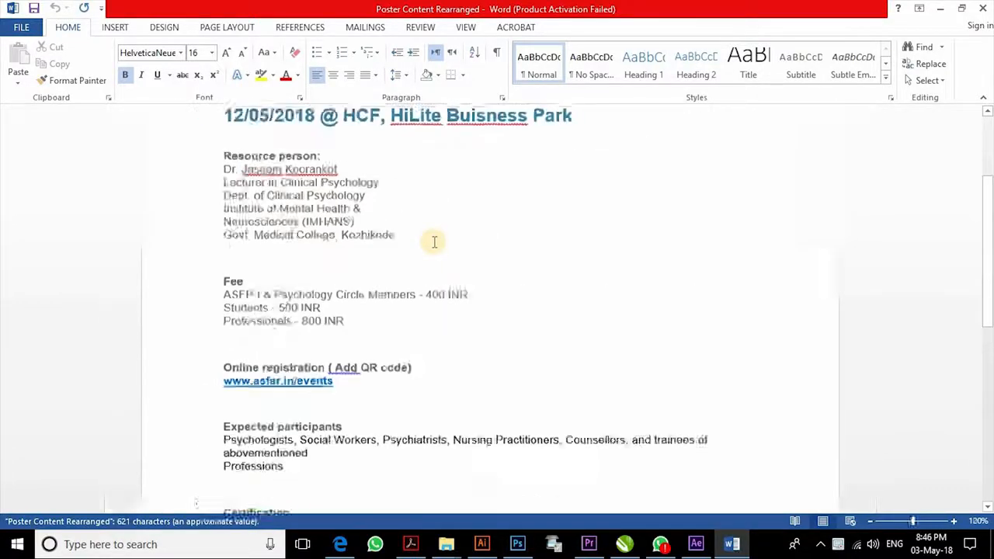
pyautogui.scroll(3, 436, 242)
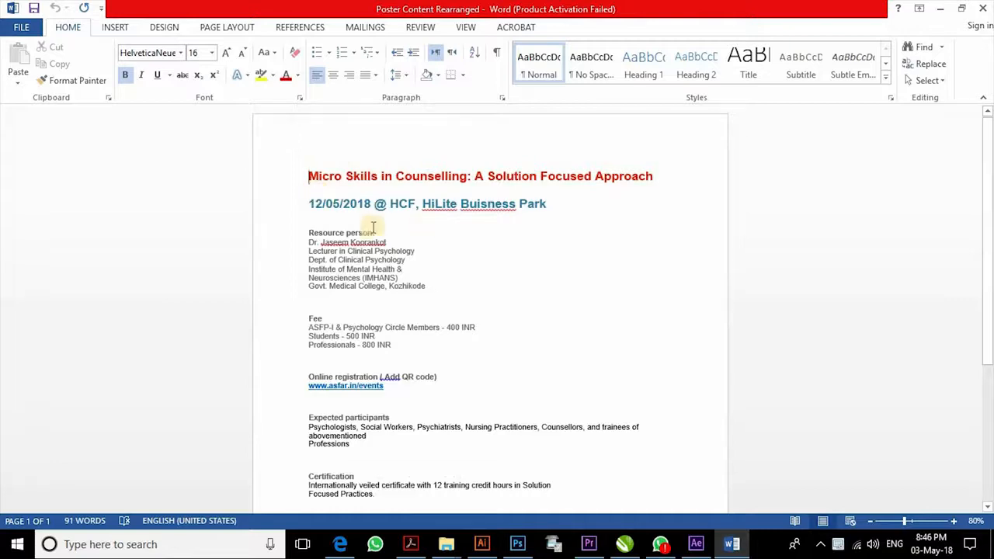
pyautogui.scroll(-5, 437, 257)
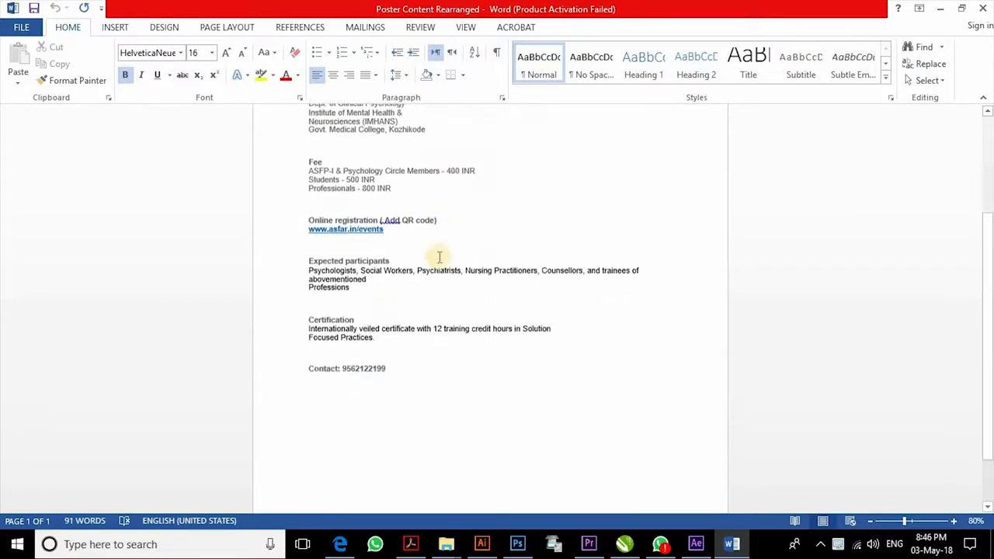
pyautogui.scroll(5, 326, 370)
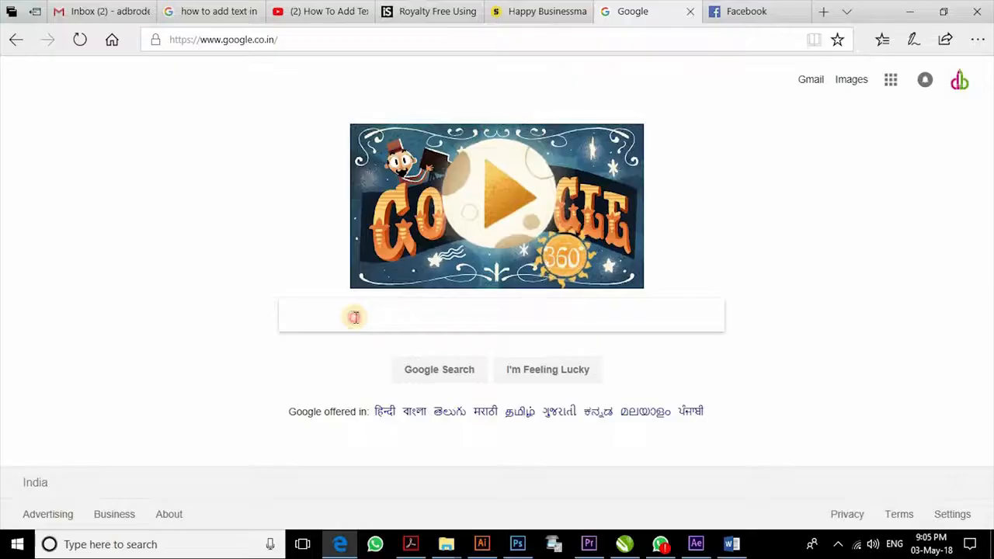
# - Search Google for 'Fb pages: Sizes & Dimensions' and open the first result
pyautogui.click(350, 318)
pyautogui.write('Fb pages: Sizes & Dimensions')
pyautogui.press('Return')
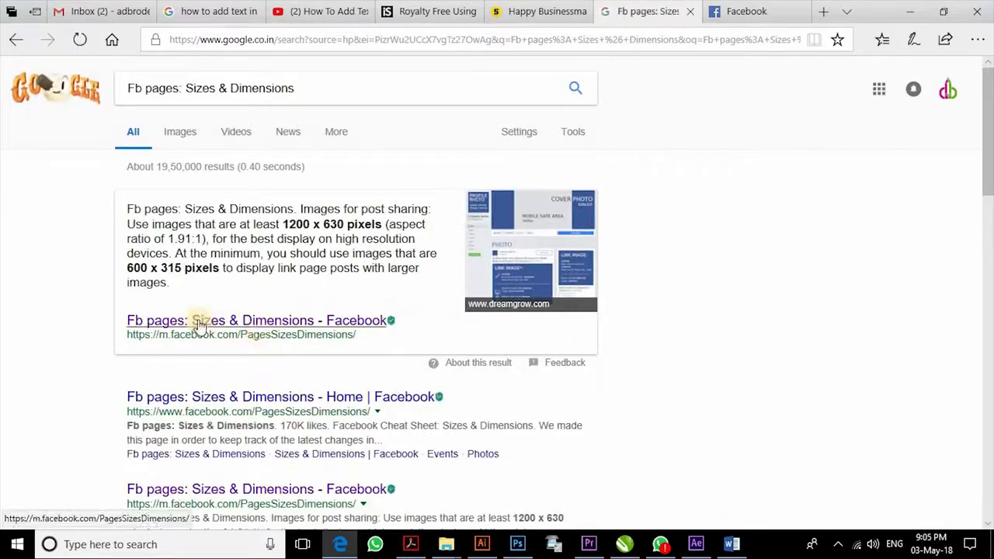
pyautogui.click(198, 326)
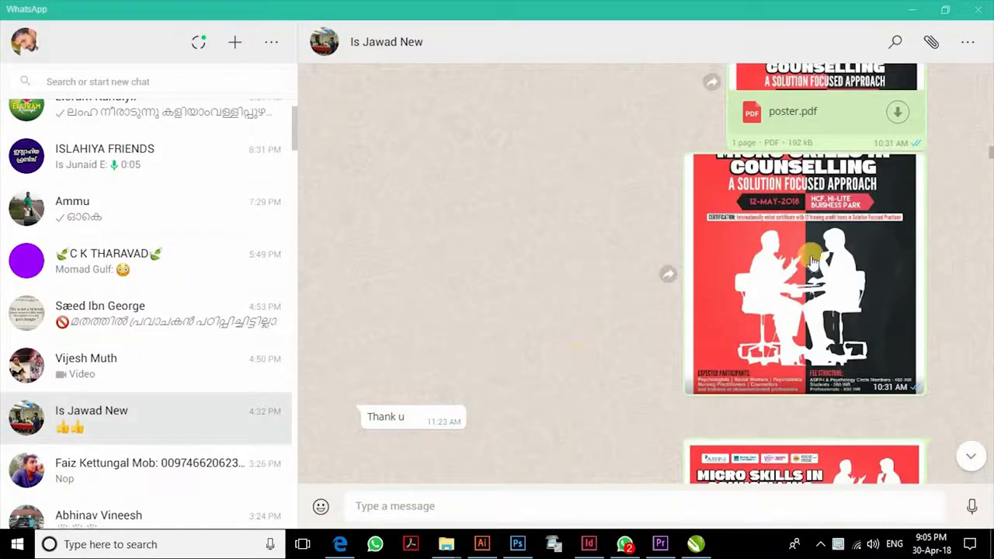
pyautogui.click(813, 262)
pyautogui.click(813, 260)
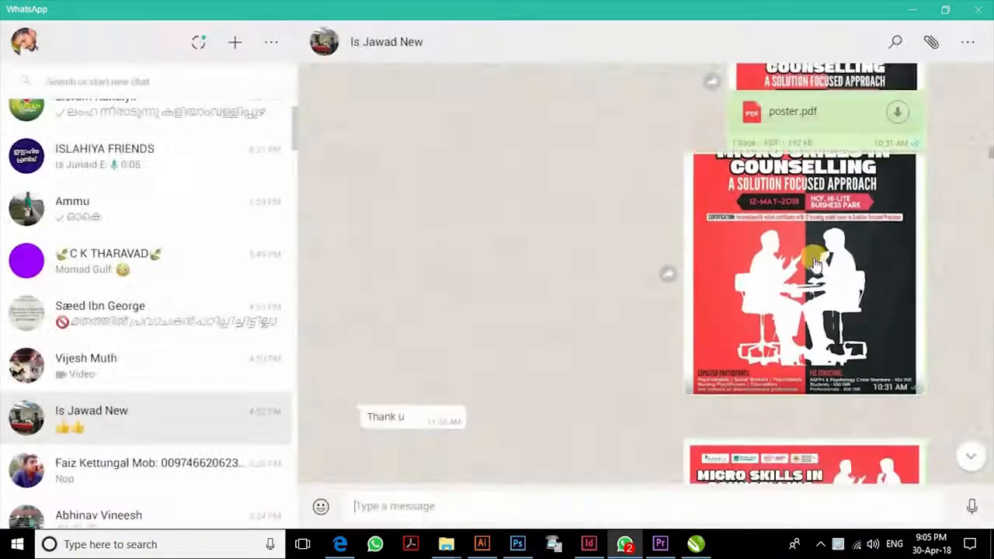
pyautogui.scroll(-3, 814, 265)
pyautogui.click(822, 297)
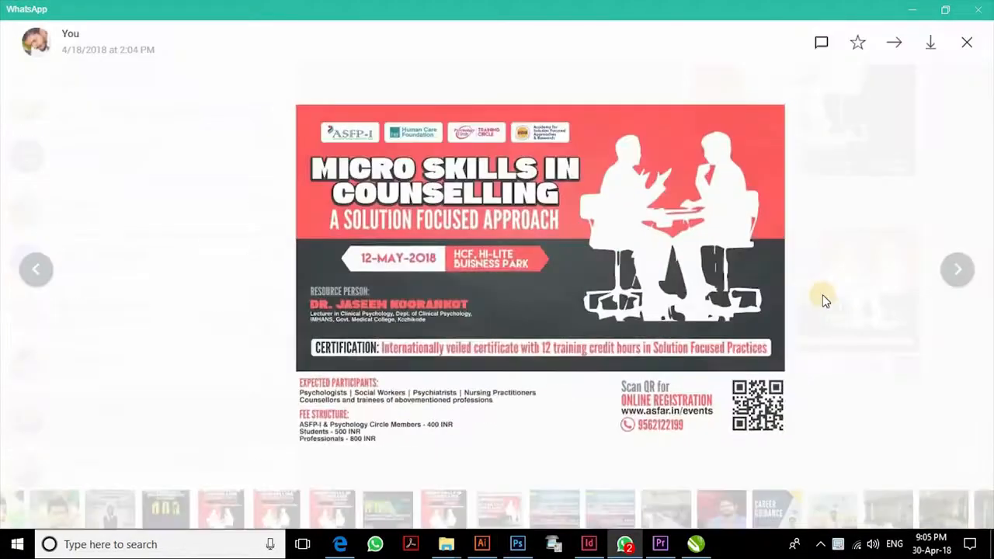
pyautogui.click(822, 297)
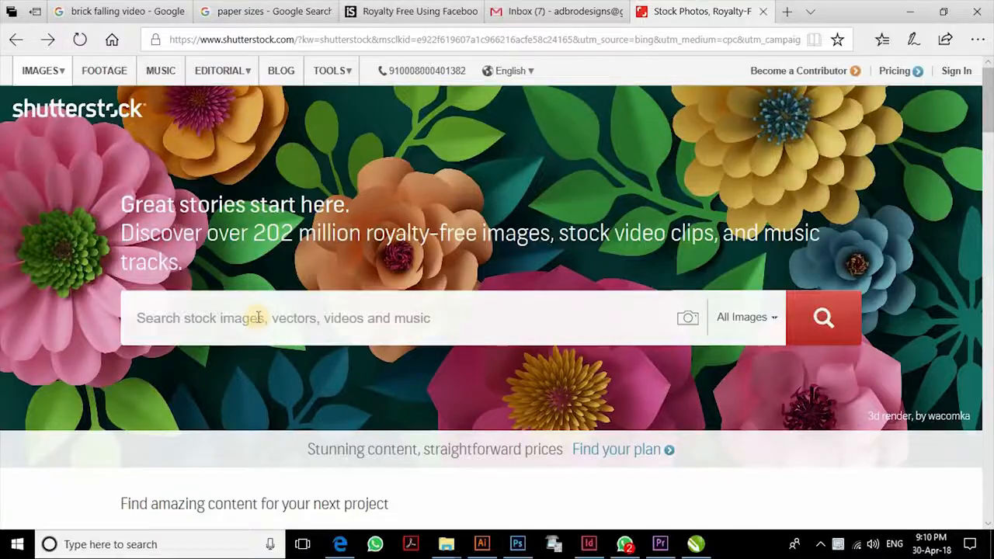
# - Search Shutterstock for 'psychology' and browse the image results
pyautogui.click(258, 318)
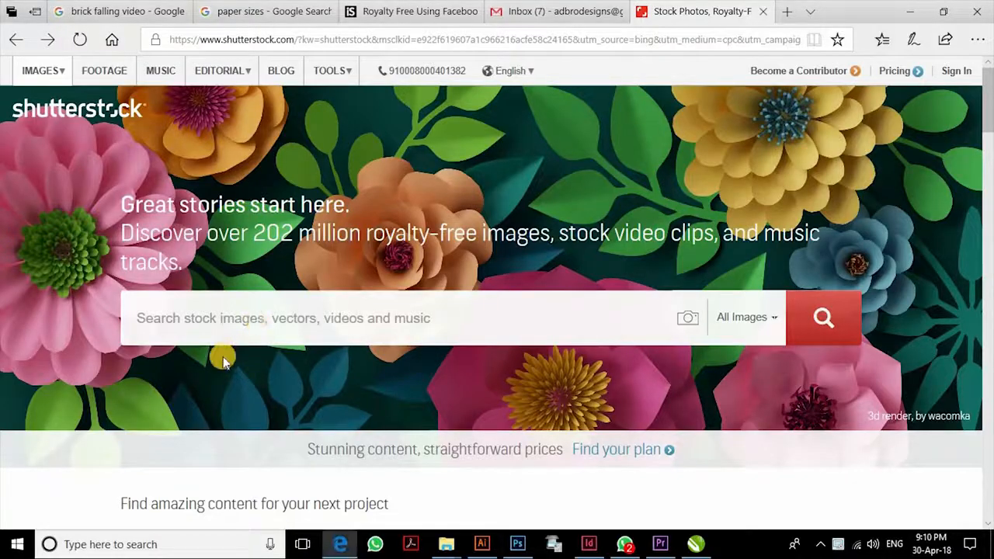
pyautogui.write('psychology')
pyautogui.press('Return')
pyautogui.scroll(-5, 695, 262)
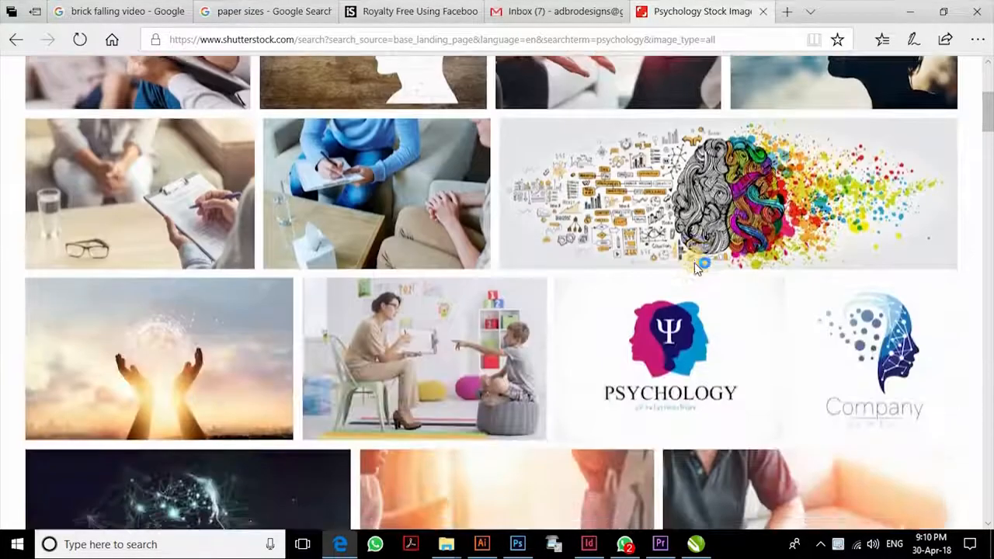
pyautogui.scroll(-10, 694, 262)
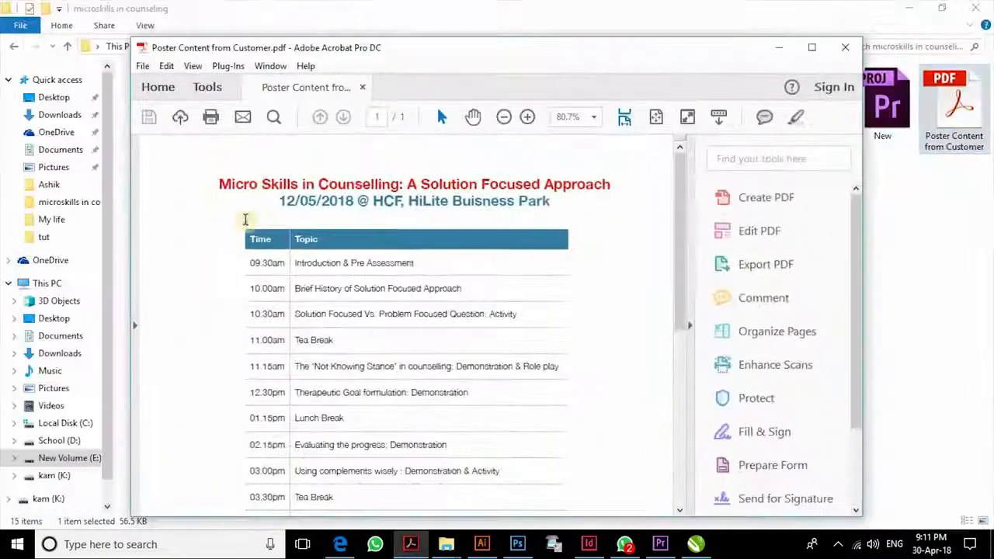
# - Copy 'Micro Skills in Counselling' from the PDF and search Google for it
pyautogui.moveTo(219, 184); pyautogui.dragTo(401, 184)
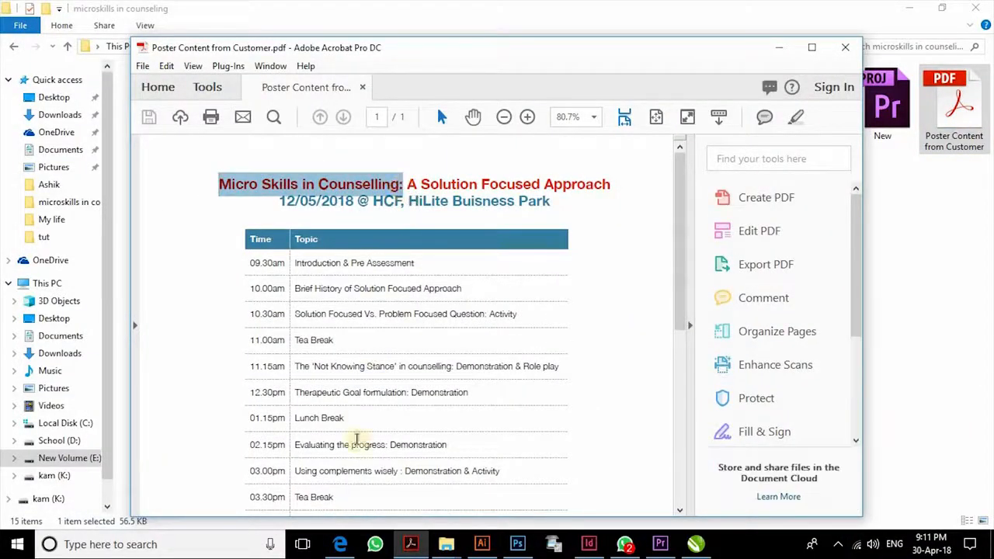
pyautogui.click(340, 545)
pyautogui.click(329, 320)
pyautogui.write('Micro Skills in Counselling:')
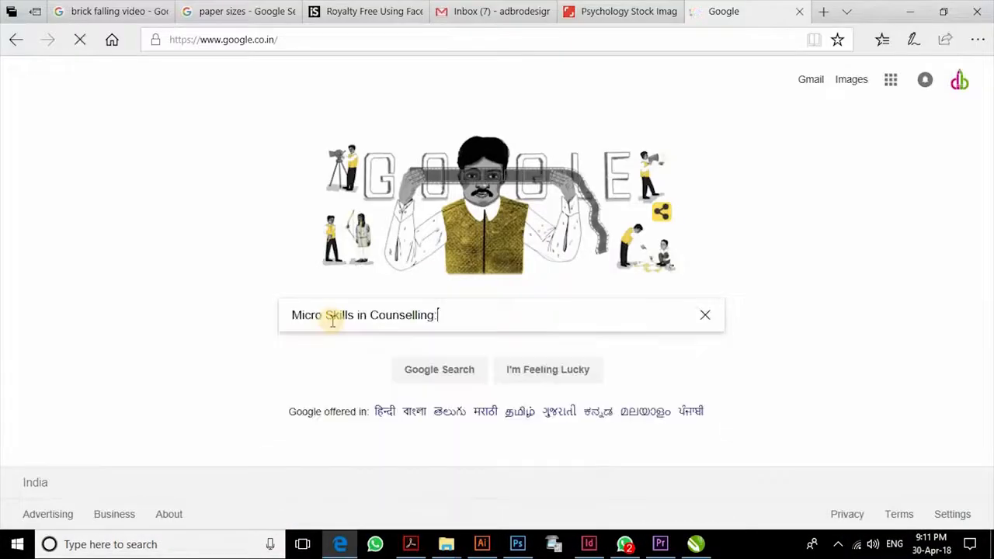
pyautogui.press('Return')
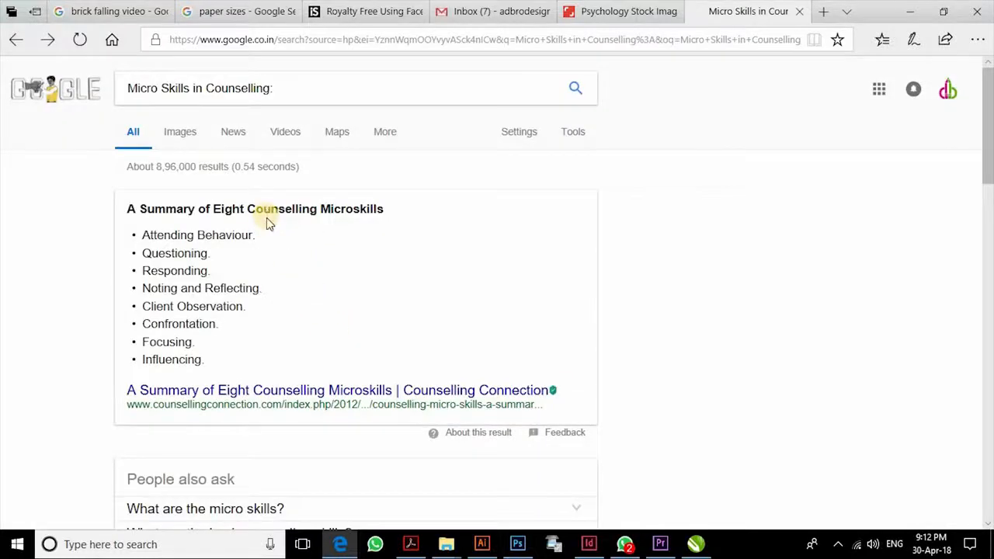
pyautogui.scroll(-5, 266, 225)
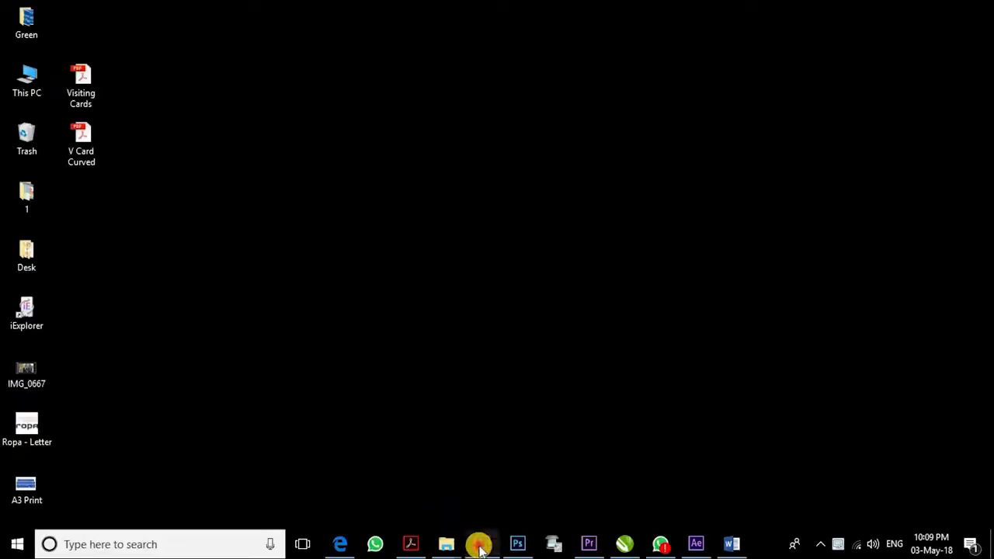
# - Create a new A3 portrait document, Untitled-2, in Illustrator
pyautogui.click(479, 546)
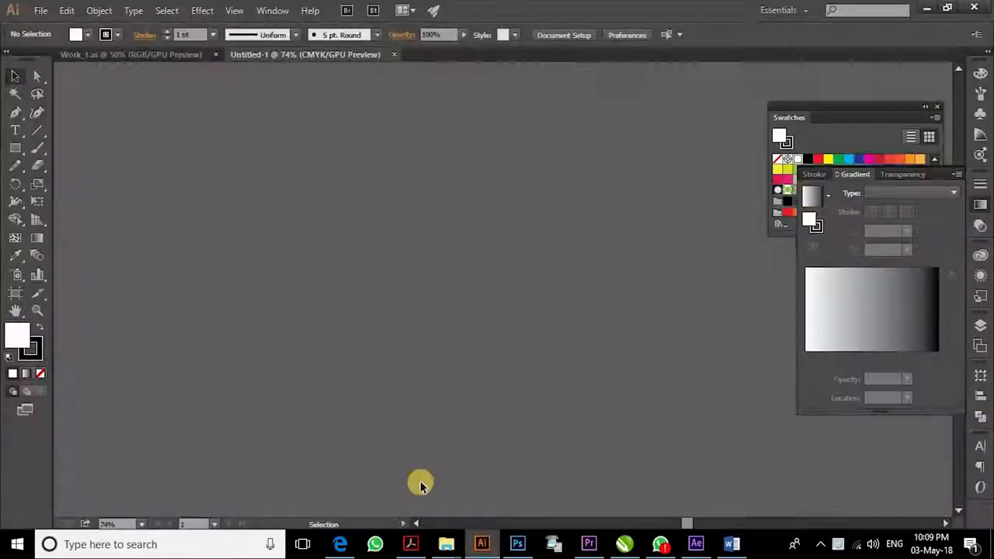
pyautogui.hotkey('ctrl', 'n')
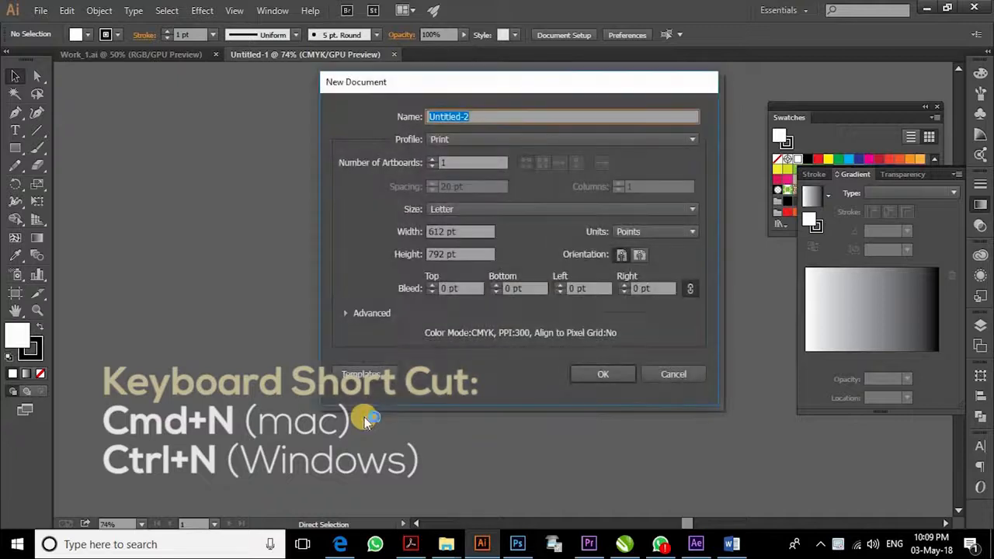
pyautogui.click(481, 210)
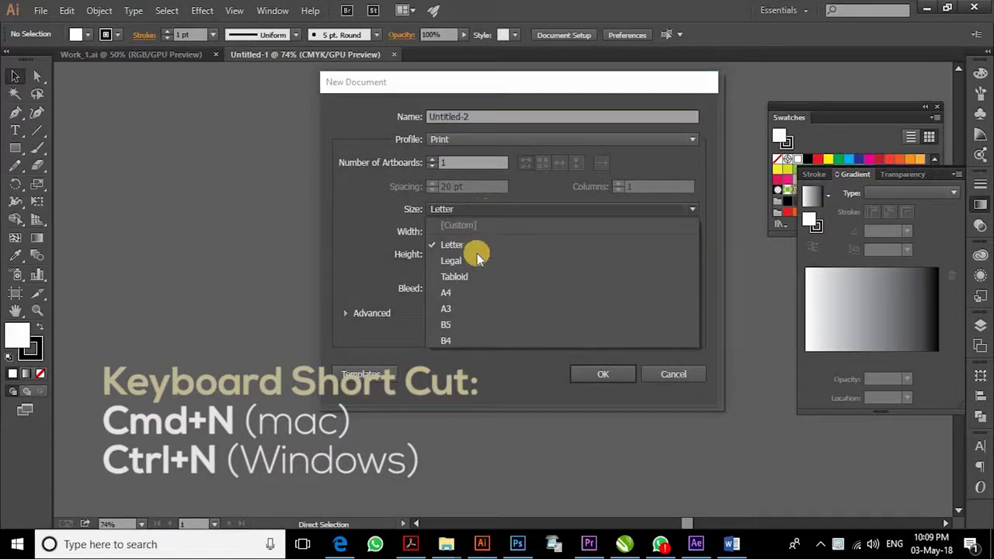
pyautogui.click(463, 311)
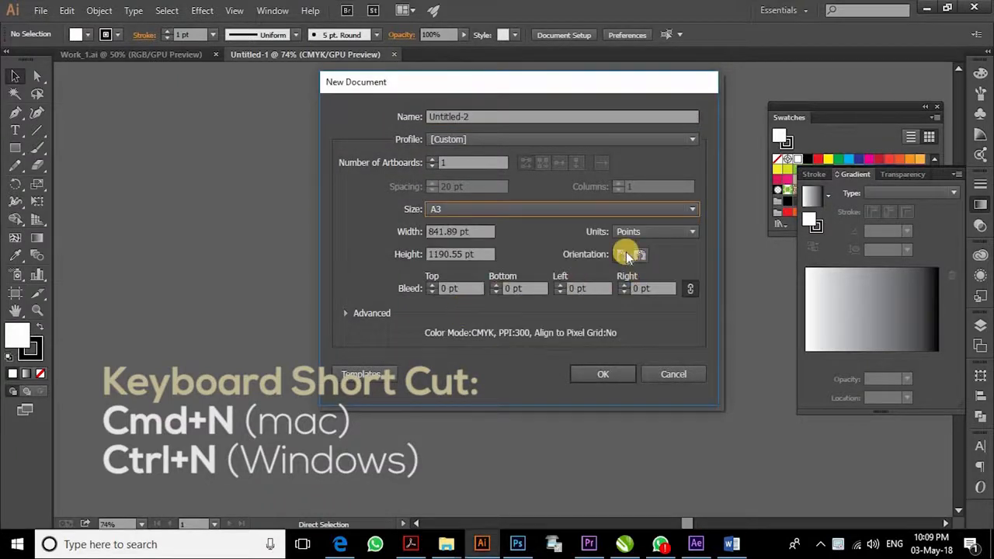
pyautogui.click(605, 375)
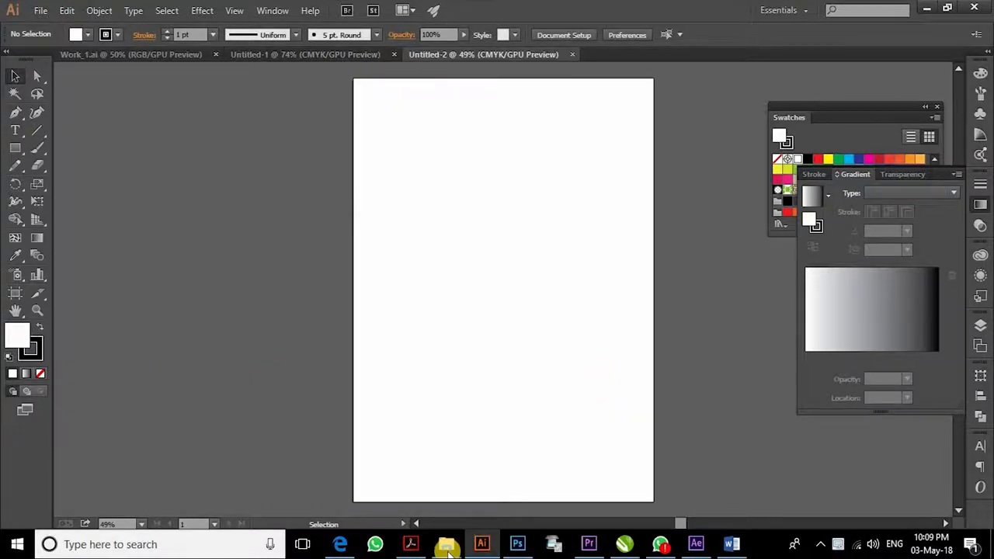
# - Select the full poster title line in Poster Content Rearranged, then return to Illustrator
pyautogui.moveTo(448, 548)
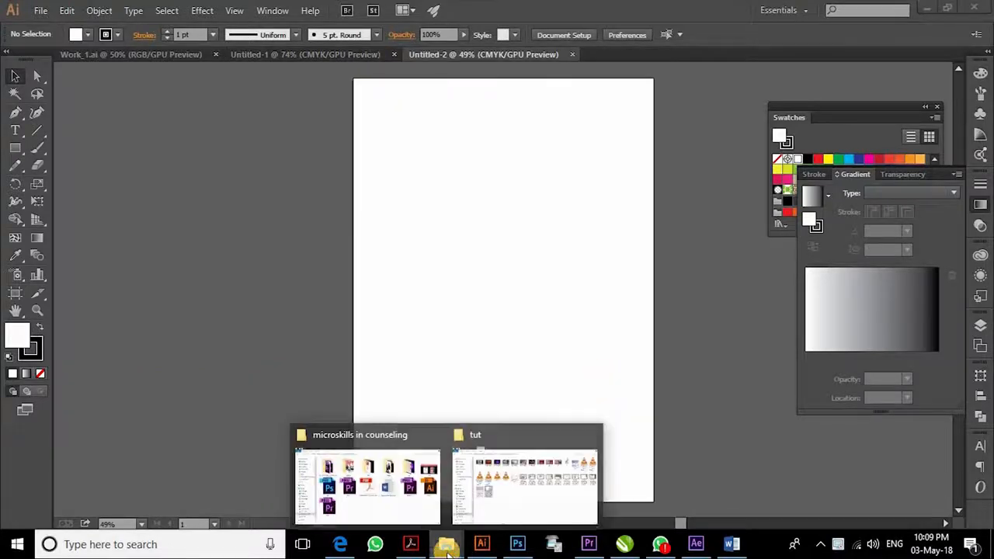
pyautogui.click(399, 512)
pyautogui.doubleClick(641, 289)
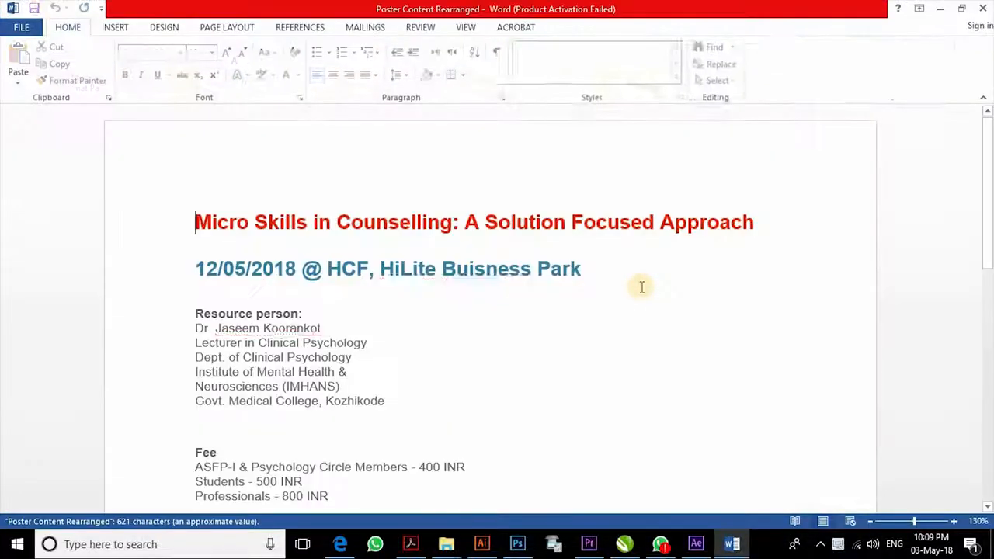
pyautogui.scroll(-5, 641, 287)
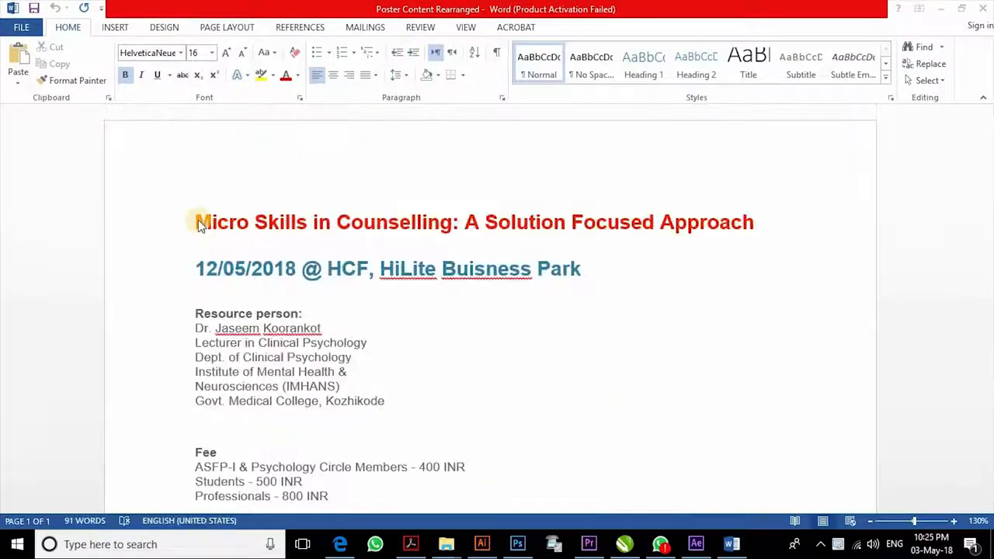
pyautogui.click(199, 223)
pyautogui.moveTo(445, 224); pyautogui.dragTo(768, 224)
pyautogui.hotkey('ctrl', 'c')
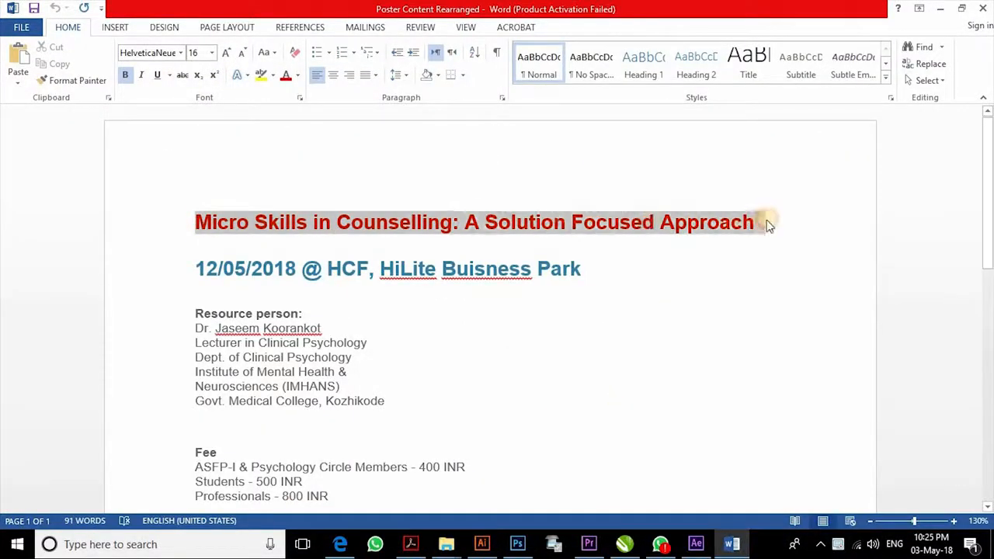
pyautogui.click(482, 544)
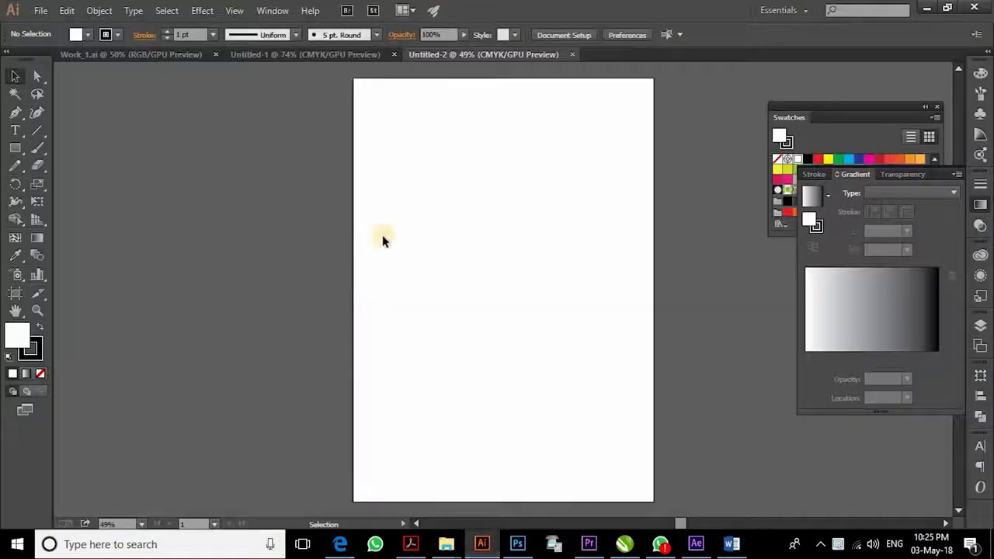
# - Paste the poster title onto the artboard and enlarge it
pyautogui.click(404, 141)
pyautogui.hotkey('ctrl', 'v')
pyautogui.press('Escape')
pyautogui.moveTo(505, 142); pyautogui.dragTo(543, 122)
pyautogui.click(503, 235)
# - Copy the date 12/05/2018 from Word, paste it onto the artboard and enlarge it
pyautogui.hotkey('alt', 'Tab')
pyautogui.moveTo(197, 268); pyautogui.dragTo(328, 291)
pyautogui.hotkey('ctrl', 'c')
pyautogui.hotkey('alt', 'Tab')
pyautogui.press('t')
pyautogui.click(393, 180)
pyautogui.hotkey('ctrl', 'v')
pyautogui.press('Escape')
pyautogui.scroll(3, 492, 215)
pyautogui.moveTo(493, 217); pyautogui.dragTo(437, 362)
pyautogui.click(233, 304)
pyautogui.moveTo(245, 298); pyautogui.dragTo(334, 275)
# - Bring over the venue 'HCF, HiLite Buisness Park' and the Resource person block
pyautogui.moveTo(297, 291); pyautogui.dragTo(548, 274)
pyautogui.hotkey('alt', 'Tab')
pyautogui.hotkey('alt', 'Tab')
pyautogui.hotkey('ctrl', 'v')
pyautogui.hotkey('alt', 'Tab')
pyautogui.moveTo(194, 311); pyautogui.dragTo(384, 401)
pyautogui.hotkey('ctrl', 'c')
pyautogui.hotkey('alt', 'Tab')
pyautogui.hotkey('ctrl', 'v')
# - Paste the Fee block and the Online registration lines, positioning the registration text
pyautogui.hotkey('alt', 'Tab')
pyautogui.scroll(-5, 351, 235)
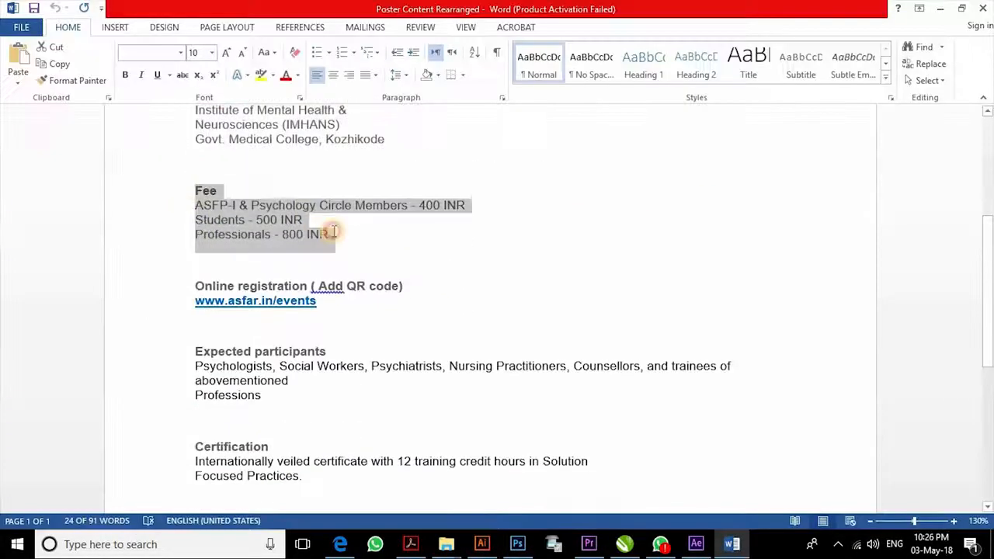
pyautogui.moveTo(195, 192); pyautogui.dragTo(352, 235)
pyautogui.hotkey('ctrl', 'c')
pyautogui.hotkey('alt', 'Tab')
pyautogui.hotkey('ctrl', 'v')
pyautogui.scroll(1, 435, 359)
pyautogui.hotkey('alt', 'Tab')
pyautogui.moveTo(192, 285); pyautogui.dragTo(320, 301)
pyautogui.hotkey('alt', 'Tab')
pyautogui.moveTo(395, 369); pyautogui.dragTo(359, 266)
pyautogui.hotkey('ctrl', 'v')
# - Paste and scale the Expected participants and Certification blocks
pyautogui.hotkey('alt', 'Tab')
pyautogui.moveTo(194, 351); pyautogui.dragTo(258, 401)
pyautogui.hotkey('ctrl', 'c')
pyautogui.hotkey('alt', 'Tab')
pyautogui.hotkey('ctrl', 'v')
pyautogui.moveTo(533, 284); pyautogui.dragTo(304, 233)
pyautogui.moveTo(448, 358); pyautogui.dragTo(371, 222)
pyautogui.hotkey('alt', 'Tab')
pyautogui.moveTo(194, 314); pyautogui.dragTo(304, 347)
pyautogui.hotkey('ctrl', 'c')
pyautogui.hotkey('alt', 'Tab')
pyautogui.hotkey('ctrl', 'v')
pyautogui.moveTo(602, 253); pyautogui.dragTo(690, 239)
# - Paste the Contact line, then bring up the project's files folder in File Explorer
pyautogui.hotkey('alt', 'Tab')
pyautogui.moveTo(194, 392); pyautogui.dragTo(326, 398)
pyautogui.hotkey('ctrl', 'c')
pyautogui.hotkey('alt', 'Tab')
pyautogui.hotkey('ctrl', 'v')
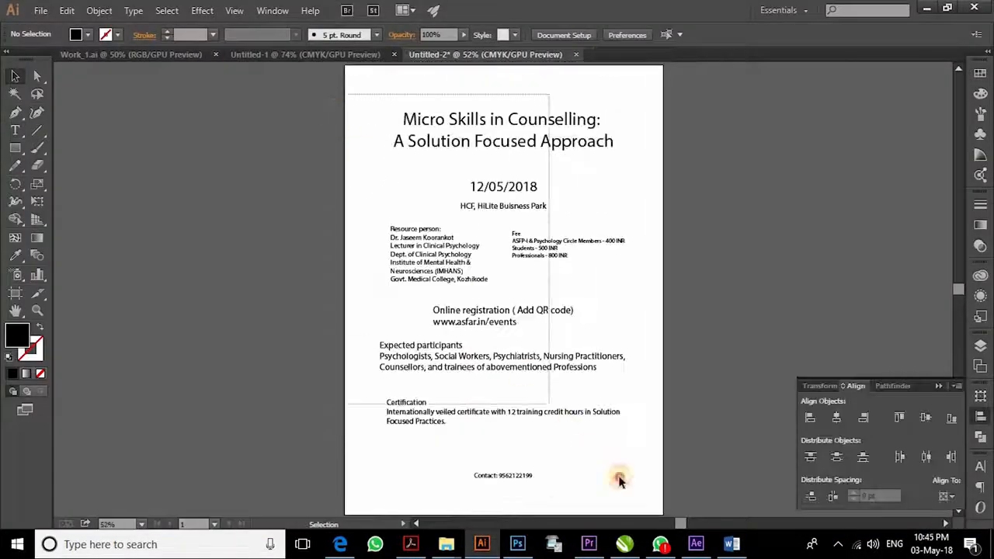
pyautogui.moveTo(620, 480); pyautogui.dragTo(643, 499)
pyautogui.click(734, 238)
pyautogui.click(447, 546)
pyautogui.click(379, 483)
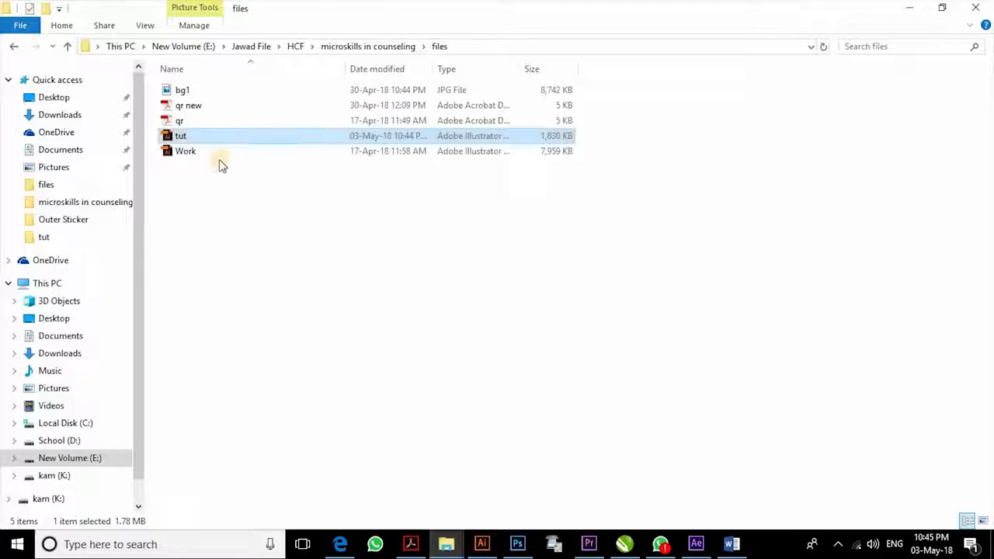
# - Open tut.ai and inspect the ASFP-I, Human Care Foundation, Psychology Circle and ASFAR logos
pyautogui.doubleClick(172, 136)
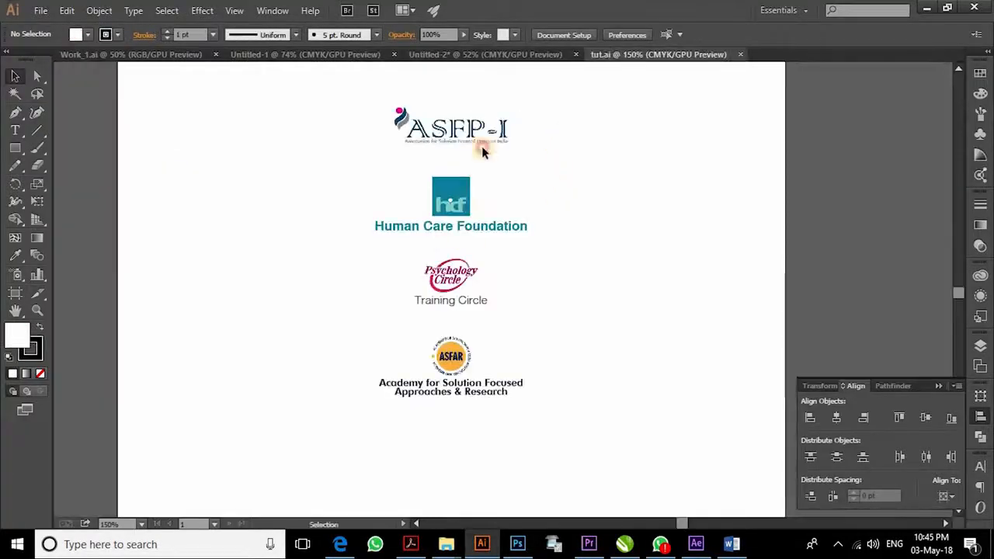
pyautogui.click(482, 148)
pyautogui.click(493, 233)
pyautogui.click(487, 305)
pyautogui.click(464, 394)
pyautogui.click(619, 225)
pyautogui.moveTo(586, 168); pyautogui.dragTo(584, 416)
pyautogui.moveTo(540, 117); pyautogui.dragTo(579, 477)
pyautogui.click(557, 247)
pyautogui.click(573, 360)
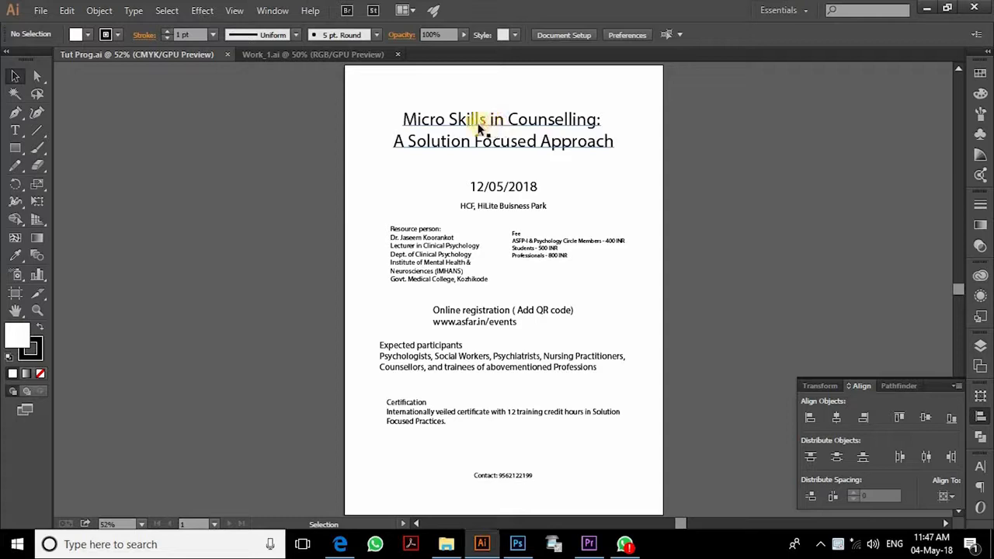
# - Split 'Micro Skills in Counselling' into its own title text, drop the colon, and place it above the subtitle
pyautogui.doubleClick(480, 124)
pyautogui.moveTo(558, 109); pyautogui.dragTo(618, 108)
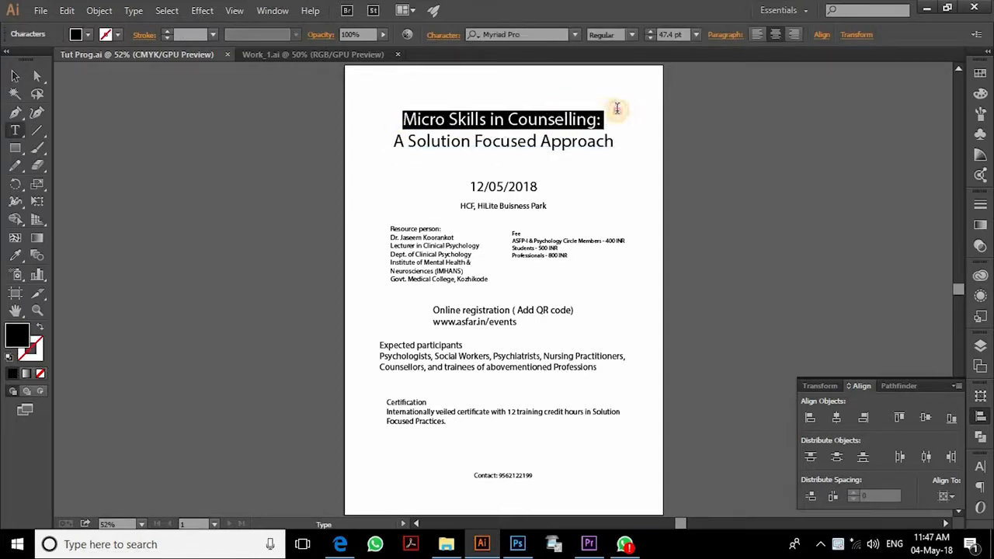
pyautogui.press('BackSpace')
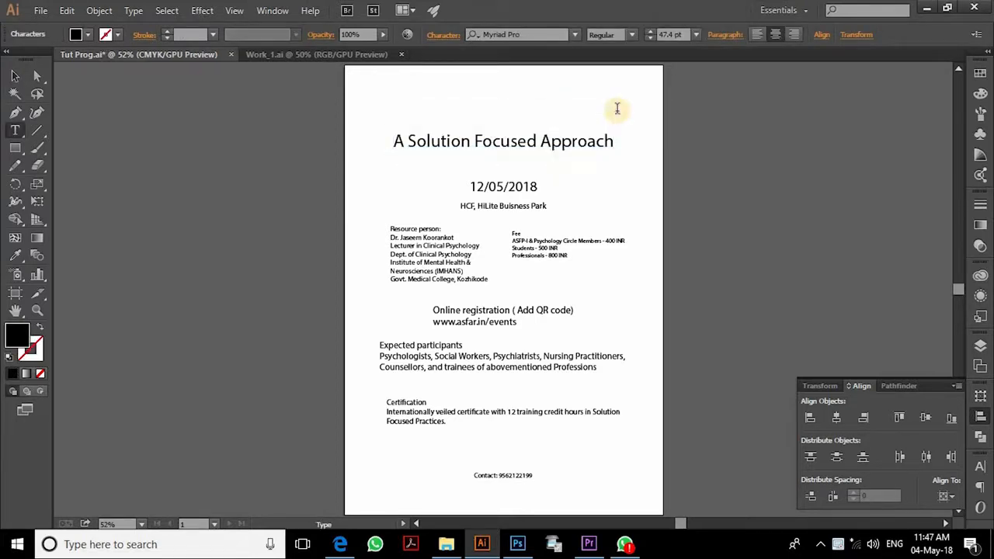
pyautogui.press('Delete')
pyautogui.press('Escape')
pyautogui.moveTo(598, 137); pyautogui.dragTo(599, 150)
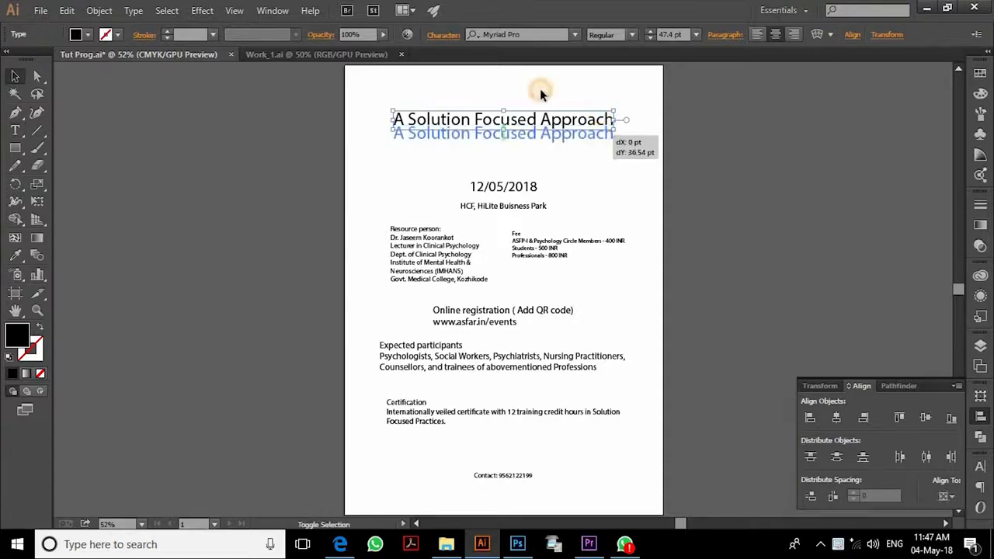
pyautogui.click(539, 91)
pyautogui.press('t')
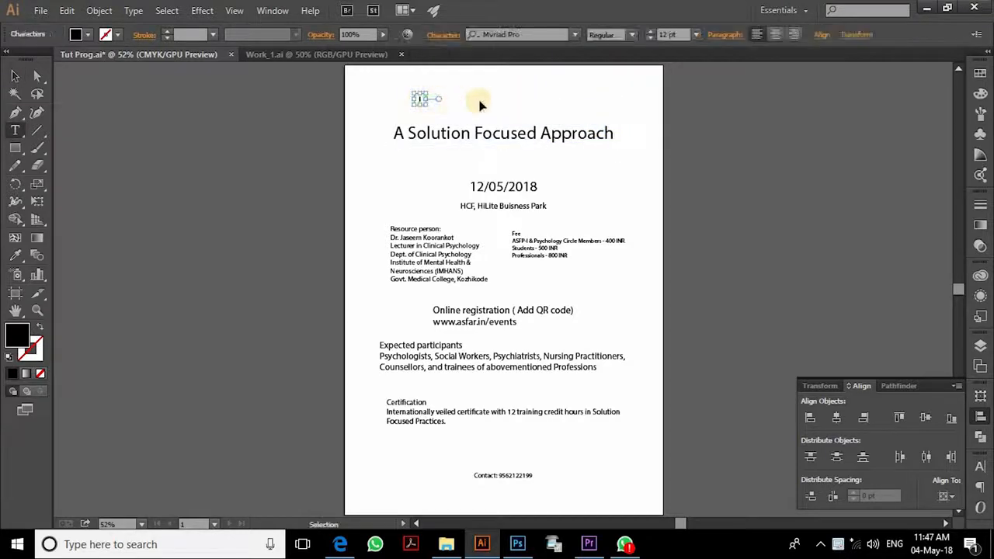
pyautogui.hotkey('ctrl', 'v')
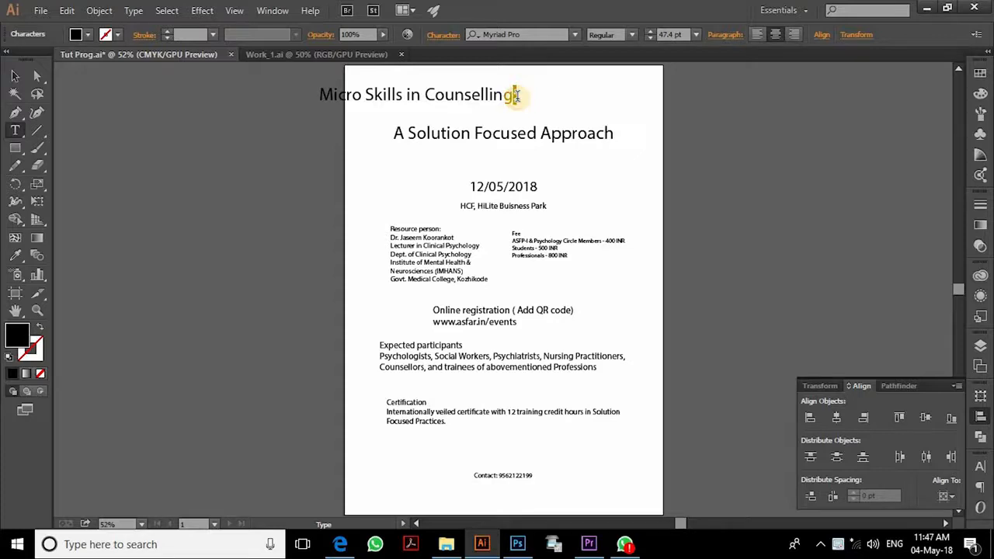
pyautogui.press('BackSpace')
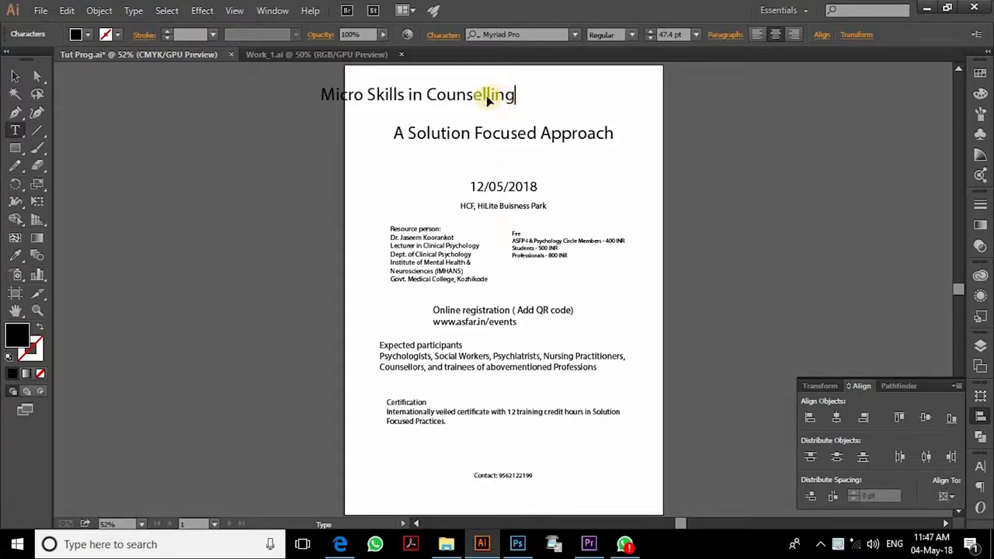
pyautogui.press('Escape')
pyautogui.moveTo(498, 99); pyautogui.dragTo(542, 158)
# - Break 'Counselling' onto a second line and set the title in Take Me On at 70 pt
pyautogui.press('t')
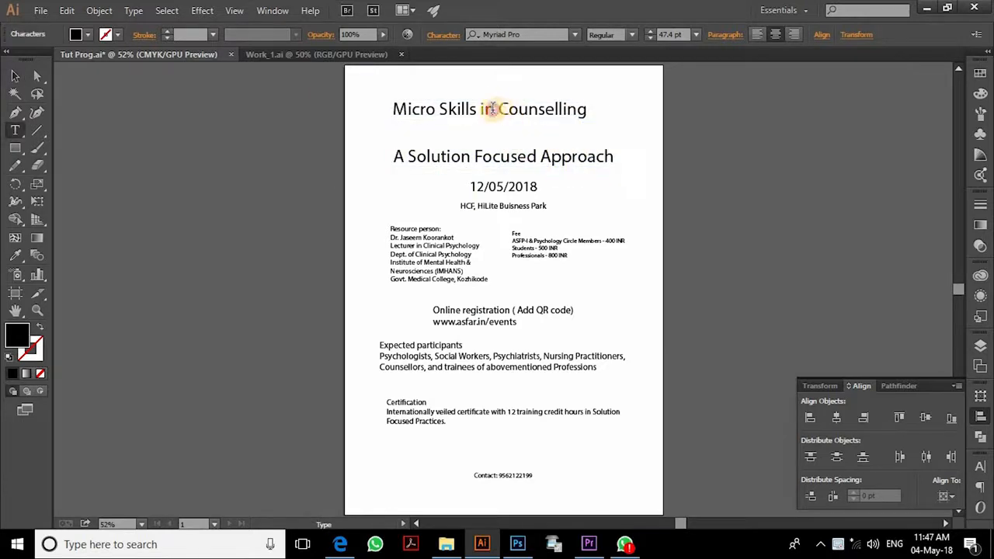
pyautogui.press('Return')
pyautogui.press('Escape')
pyautogui.click(523, 34)
pyautogui.write('take')
pyautogui.click(505, 75)
pyautogui.moveTo(572, 98); pyautogui.dragTo(611, 85)
pyautogui.click(673, 36)
pyautogui.write('70')
pyautogui.press('Return')
# - Tighten the title's line spacing and reposition the title and subtitle
pyautogui.click(644, 179)
pyautogui.doubleClick(505, 102)
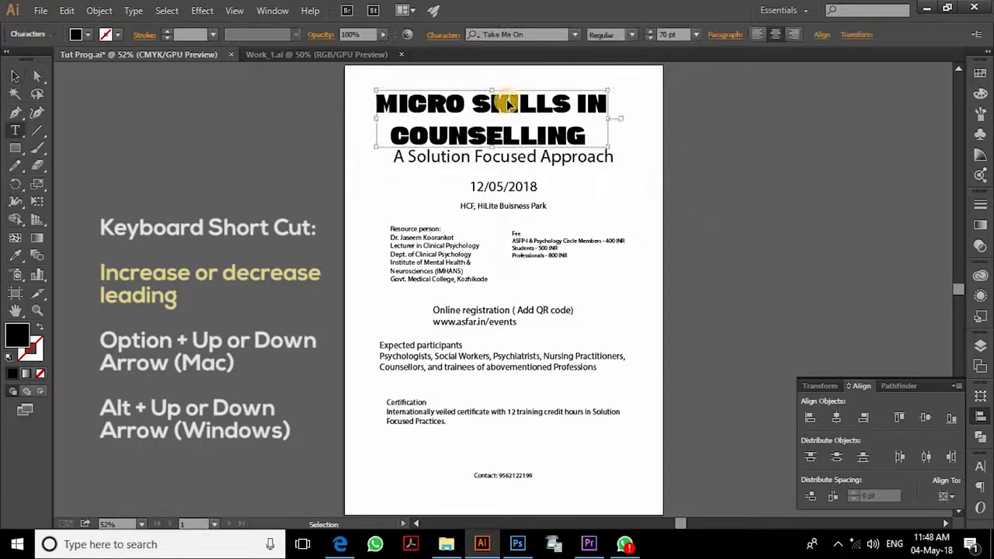
pyautogui.hotkey('ctrl', 'a')
pyautogui.hotkey('alt', 'Up')
pyautogui.hotkey('alt', 'Up')
pyautogui.hotkey('alt', 'Up')
pyautogui.hotkey('alt', 'Up')
pyautogui.hotkey('alt', 'Up')
pyautogui.hotkey('alt', 'Up')
pyautogui.hotkey('alt', 'Up')
pyautogui.hotkey('alt', 'Up')
pyautogui.hotkey('alt', 'Up')
pyautogui.hotkey('alt', 'Up')
pyautogui.hotkey('alt', 'Up')
pyautogui.hotkey('alt', 'Up')
pyautogui.hotkey('alt', 'Up')
pyautogui.hotkey('alt', 'Up')
pyautogui.press('Escape')
pyautogui.moveTo(571, 155); pyautogui.dragTo(571, 173)
pyautogui.moveTo(536, 107); pyautogui.dragTo(548, 123)
pyautogui.scroll(2, 575, 86)
pyautogui.moveTo(466, 284); pyautogui.dragTo(466, 272)
# - Set the subtitle in League Gothic, UPPERCASE, at size 60
pyautogui.click(514, 35)
pyautogui.write('league')
pyautogui.press('Down')
pyautogui.press('Down')
pyautogui.press('Down')
pyautogui.press('Down')
pyautogui.press('Return')
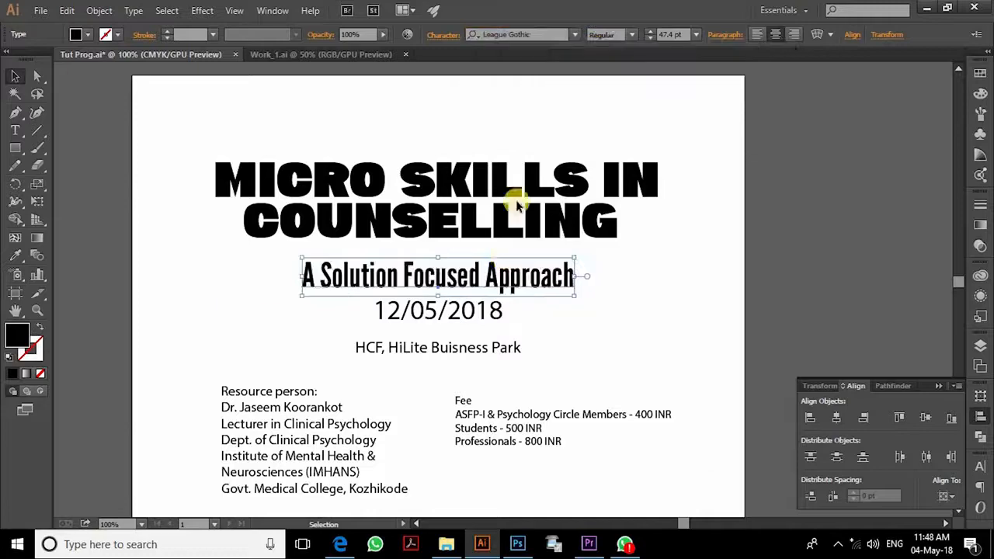
pyautogui.click(133, 11)
pyautogui.moveTo(173, 230)
pyautogui.click(412, 233)
pyautogui.moveTo(686, 34); pyautogui.dragTo(660, 33)
pyautogui.write('60')
pyautogui.click(613, 218)
# - Place the venue beside the date and set the date in Lemon/Milk
pyautogui.moveTo(574, 273); pyautogui.dragTo(575, 263)
pyautogui.moveTo(629, 304); pyautogui.dragTo(623, 216)
pyautogui.moveTo(456, 220); pyautogui.dragTo(345, 227)
pyautogui.click(525, 34)
pyautogui.write('le')
pyautogui.click(502, 168)
pyautogui.click(355, 262)
pyautogui.write('-i')
# - Split the venue onto two lines and size the date and venue to 27 pt side by side
pyautogui.click(400, 219)
pyautogui.doubleClick(582, 216)
pyautogui.press('Return')
pyautogui.hotkey('ctrl', 'a')
pyautogui.moveTo(528, 242); pyautogui.dragTo(538, 275)
pyautogui.keyDown('shift'); pyautogui.click(349, 253); pyautogui.keyUp('shift')
pyautogui.write('27')
pyautogui.hotkey('ctrl', 'a')
pyautogui.click(980, 467)
pyautogui.moveTo(356, 269); pyautogui.dragTo(418, 263)
# - Move the Certification block under the date in League Gothic, with 'CERTIFICATION' and 'EXPECTED PARTICIPANTS:' headings
pyautogui.moveTo(383, 322); pyautogui.dragTo(408, 248)
pyautogui.moveTo(426, 496); pyautogui.dragTo(410, 155)
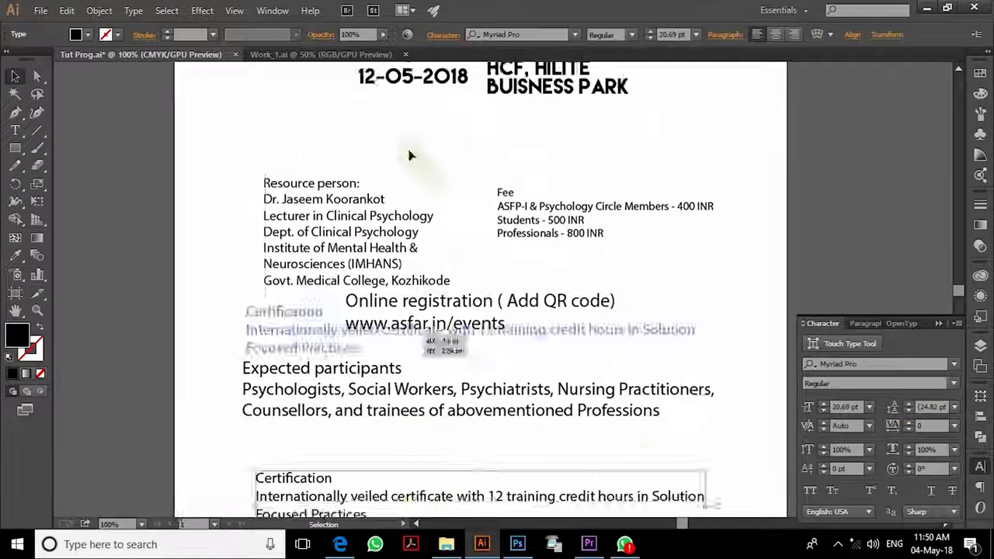
pyautogui.click(525, 34)
pyautogui.write('lea')
pyautogui.click(513, 77)
pyautogui.doubleClick(272, 257)
pyautogui.click(291, 240)
pyautogui.write(':')
pyautogui.press('Delete')
pyautogui.doubleClick(266, 240)
pyautogui.write('CERTIFICATIONEXPECTED PARTICIPANTS:')
# - Retitle the Fee block 'FEES STRUCTURE:' and replace the fee dashes with colons
pyautogui.click(666, 35)
pyautogui.click(342, 321)
pyautogui.doubleClick(574, 215)
pyautogui.write('s Structure')
pyautogui.press('Escape')
pyautogui.doubleClick(603, 212)
pyautogui.write('FEES STRUCTURE:')
pyautogui.click(411, 304)
pyautogui.click(644, 287)
pyautogui.write(':')
pyautogui.click(839, 543)
# - Add a 'RESOURCE PERSON:' heading with the speaker's name, and move the registration block under 'Scan QR for'
pyautogui.write('RESOURCE PERSON:')
pyautogui.moveTo(519, 295); pyautogui.dragTo(503, 273)
pyautogui.press('Escape')
pyautogui.moveTo(777, 498); pyautogui.dragTo(528, 251)
pyautogui.moveTo(586, 189); pyautogui.dragTo(487, 389)
pyautogui.write('tScan QR for')
pyautogui.press('Return')
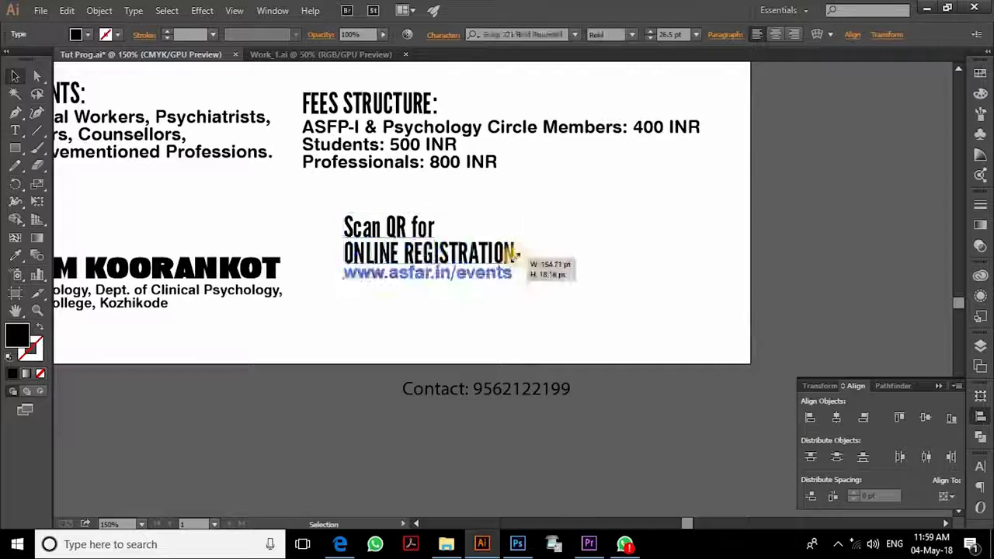
pyautogui.hotkey('ctrl', '0')
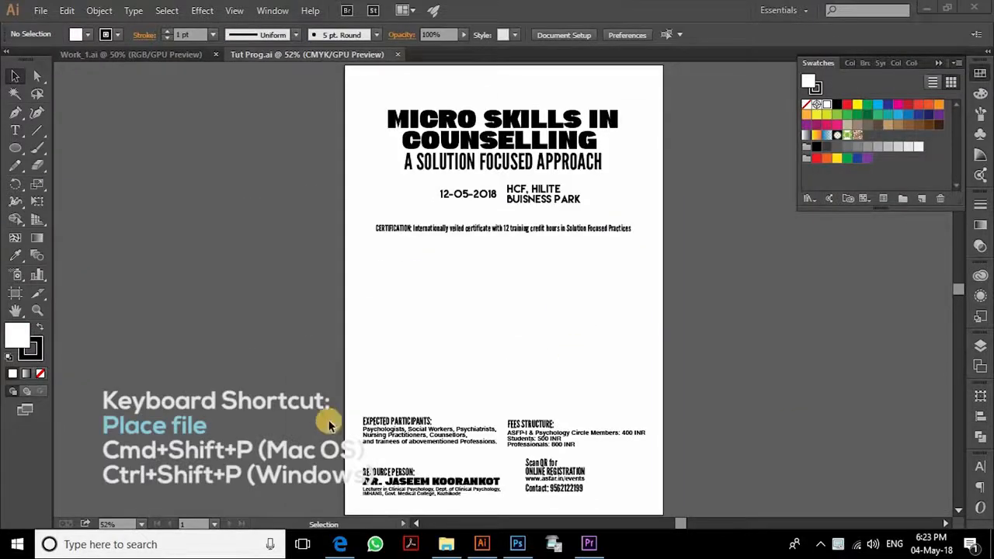
# - Place the images (1) silhouette picture, enlarge it, and centre it horizontally on the artboard
pyautogui.click(446, 544)
pyautogui.moveTo(285, 244); pyautogui.dragTo(503, 311)
pyautogui.click(238, 191)
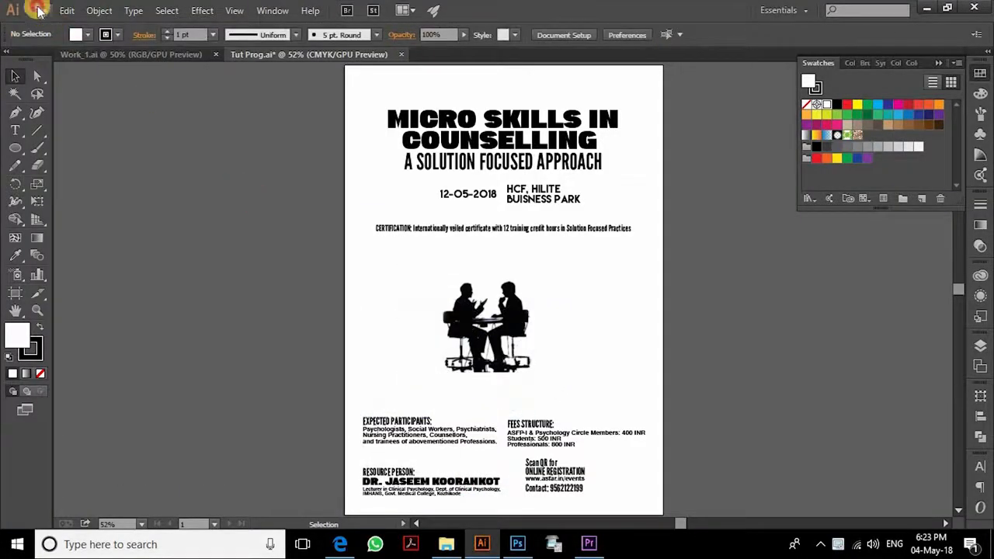
pyautogui.click(39, 10)
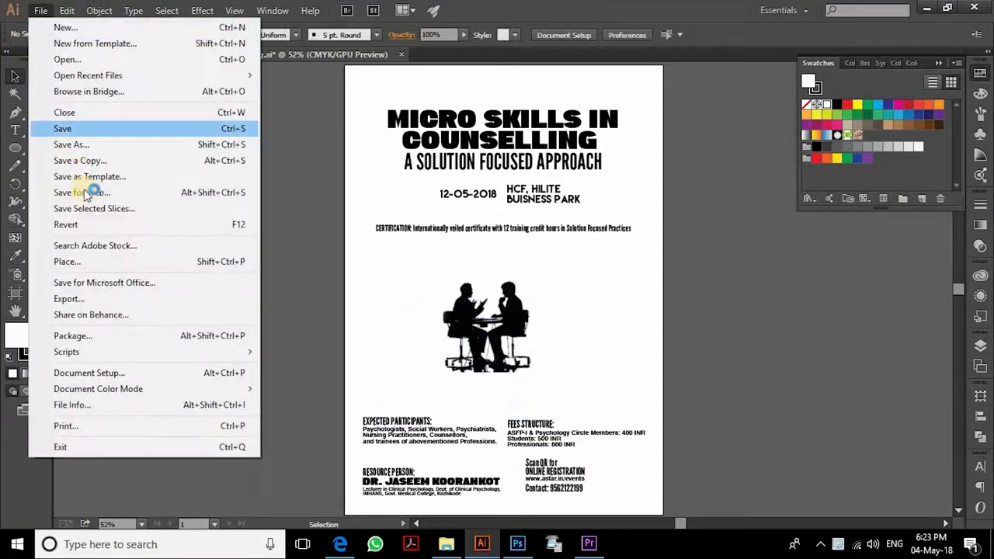
pyautogui.click(303, 268)
pyautogui.click(554, 306)
pyautogui.moveTo(572, 262); pyautogui.dragTo(621, 259)
pyautogui.click(554, 36)
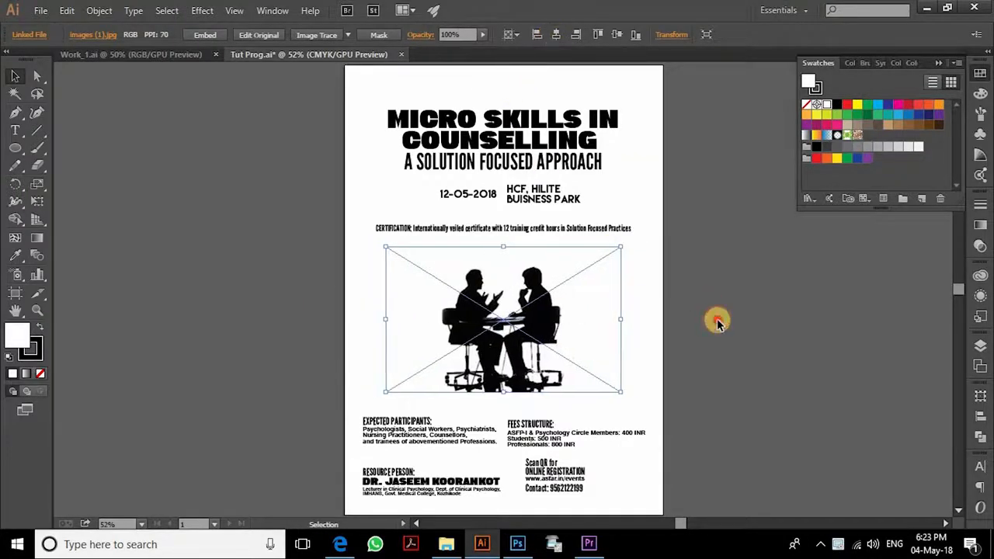
# - Zoom between 100% and 400% and pan around the silhouette picture to inspect it
pyautogui.click(740, 351)
pyautogui.hotkey('ctrl', '=')
pyautogui.hotkey('ctrl', '=')
pyautogui.hotkey('ctrl', '=')
pyautogui.hotkey('ctrl', '=')
pyautogui.hotkey('ctrl', '=')
pyautogui.hotkey('ctrl', '=')
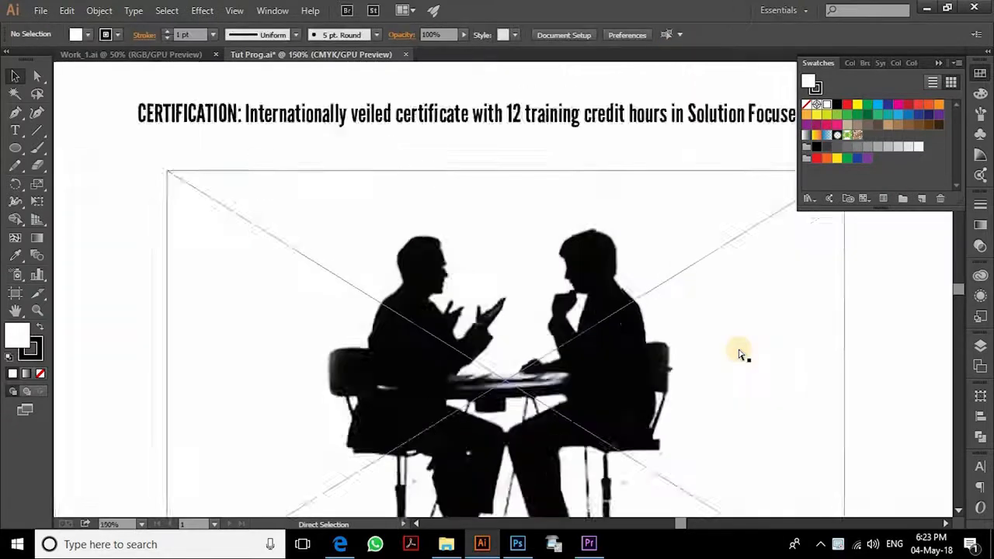
pyautogui.hotkey('ctrl', '-')
pyautogui.hotkey('ctrl', '-')
pyautogui.hotkey('ctrl', '-')
pyautogui.hotkey('ctrl', '-')
pyautogui.click(713, 378)
pyautogui.moveTo(694, 394); pyautogui.dragTo(509, 269)
pyautogui.moveTo(346, 276); pyautogui.dragTo(412, 283)
pyautogui.click(722, 304)
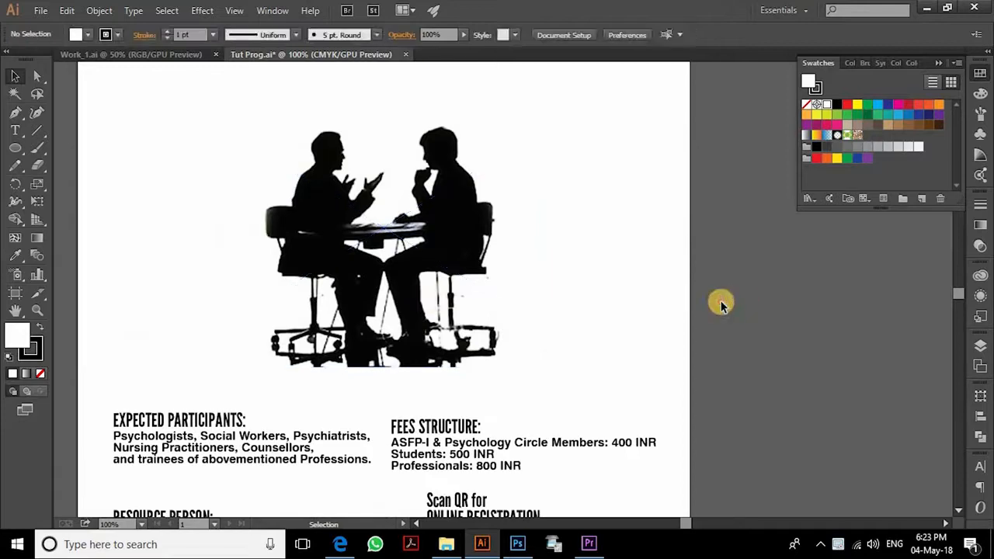
pyautogui.click(441, 273)
pyautogui.moveTo(419, 220); pyautogui.dragTo(444, 229)
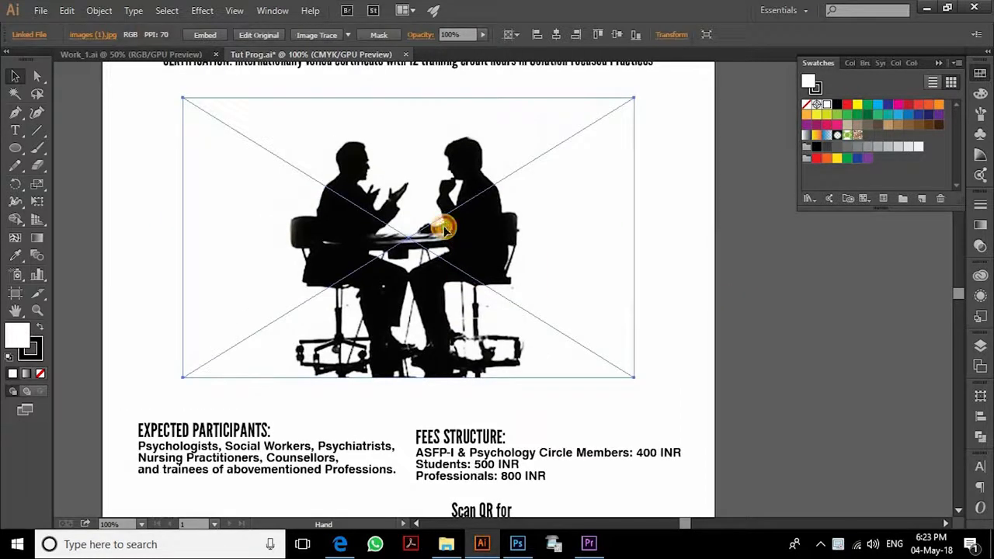
pyautogui.moveTo(577, 250); pyautogui.dragTo(573, 291)
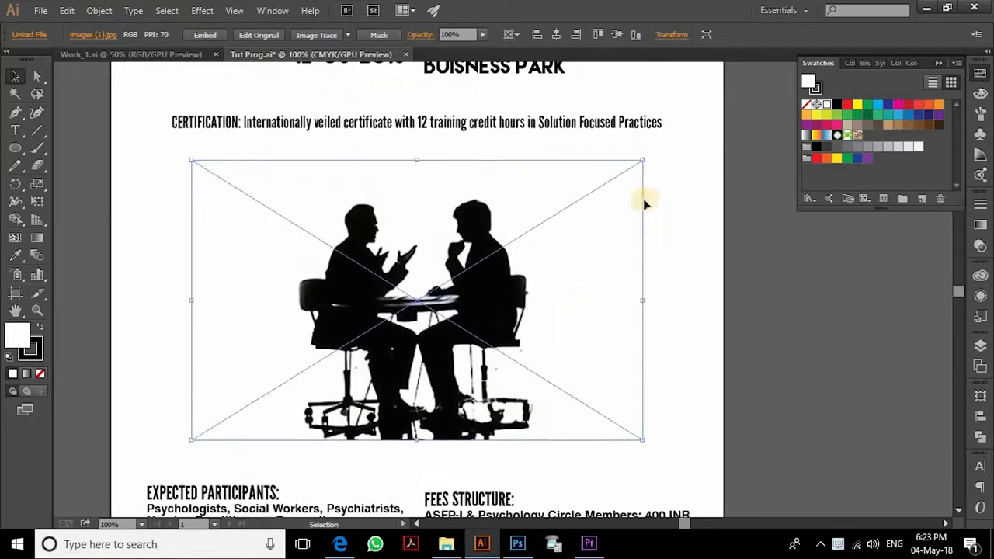
pyautogui.hotkey('ctrl', '+')
pyautogui.hotkey('ctrl', '+')
pyautogui.hotkey('ctrl', '+')
pyautogui.hotkey('ctrl', '+')
pyautogui.moveTo(378, 227); pyautogui.dragTo(444, 184)
pyautogui.moveTo(323, 303); pyautogui.dragTo(444, 134)
pyautogui.moveTo(435, 466); pyautogui.dragTo(458, 205)
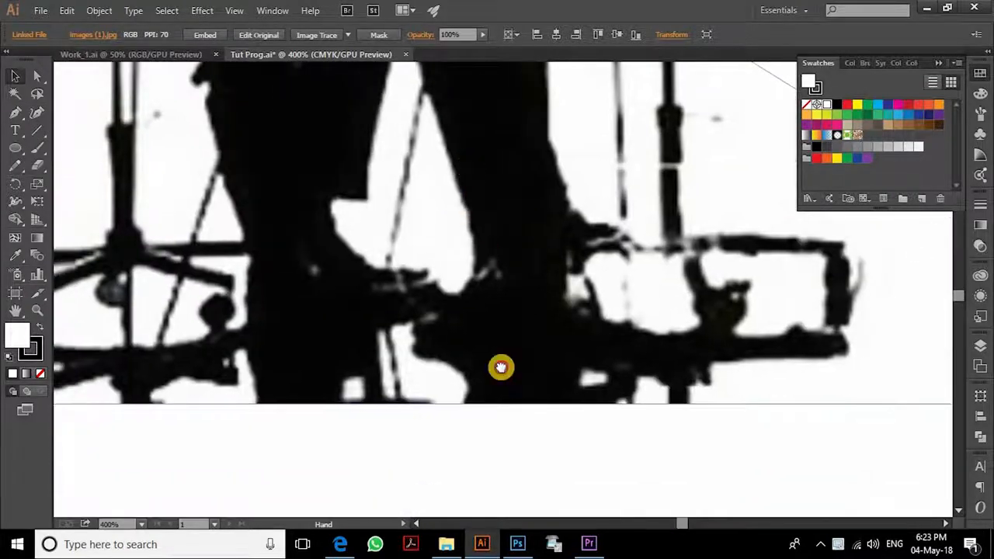
pyautogui.scroll(10, 485, 254)
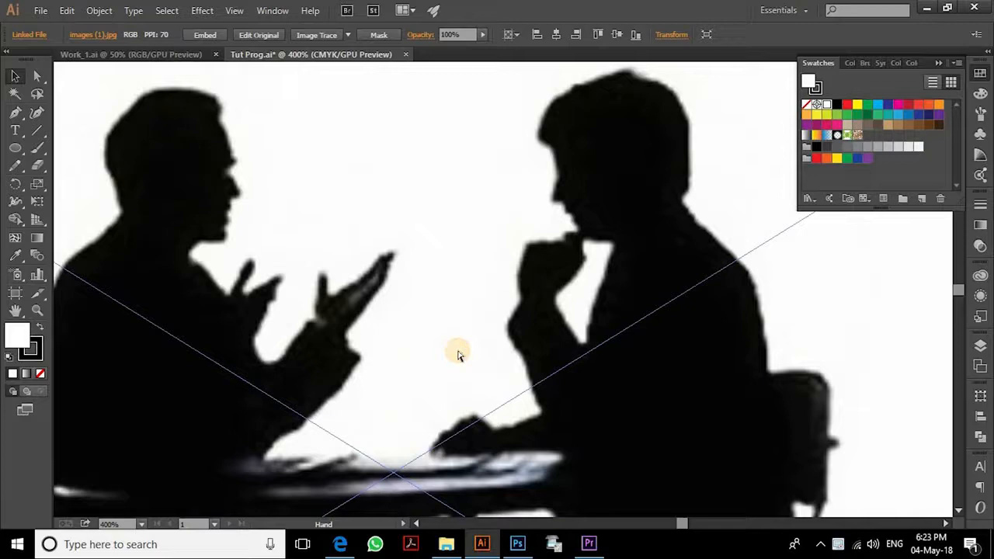
pyautogui.hotkey('ctrl', '-')
pyautogui.hotkey('ctrl', '-')
pyautogui.hotkey('ctrl', '-')
pyautogui.moveTo(457, 350); pyautogui.dragTo(396, 257)
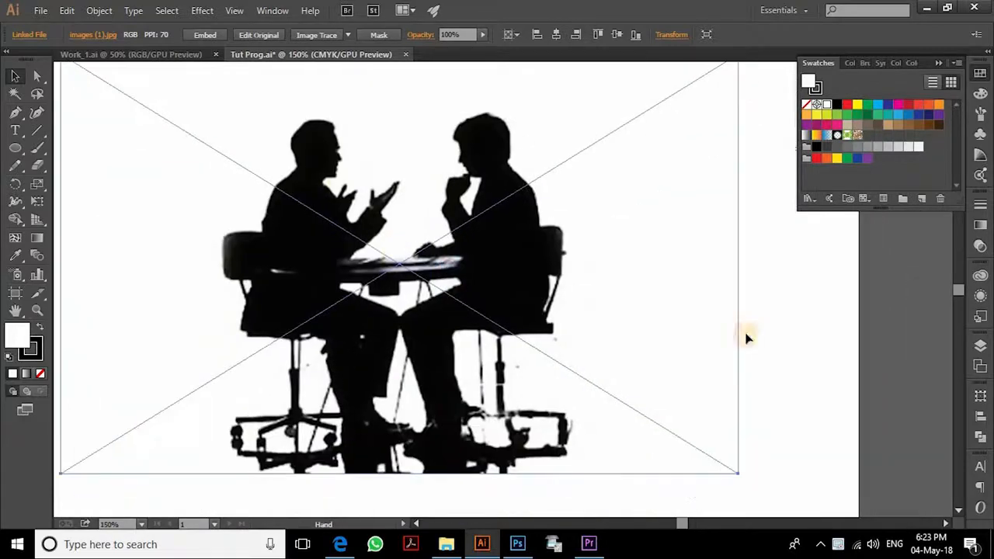
pyautogui.click(804, 303)
pyautogui.hotkey('ctrl', '-')
pyautogui.moveTo(589, 259); pyautogui.dragTo(569, 286)
pyautogui.hotkey('ctrl', '+')
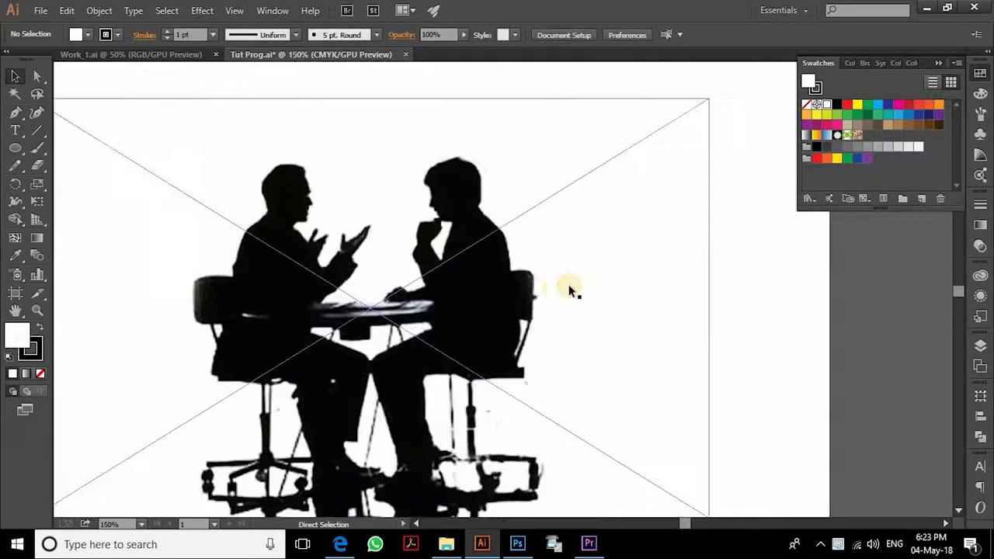
pyautogui.moveTo(560, 335); pyautogui.dragTo(611, 383)
pyautogui.click(524, 238)
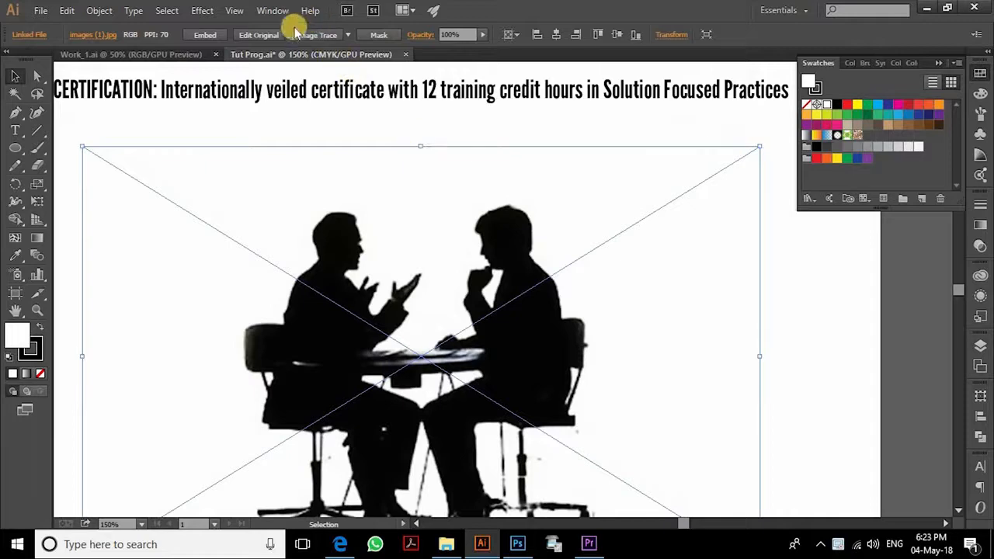
# - Restore the Illustrator window to full screen and select the silhouette photo for tracing
pyautogui.moveTo(318, 17)
pyautogui.mouseDown()
pyautogui.moveTo(293, 34)
pyautogui.moveTo(311, 36)
pyautogui.mouseUp()
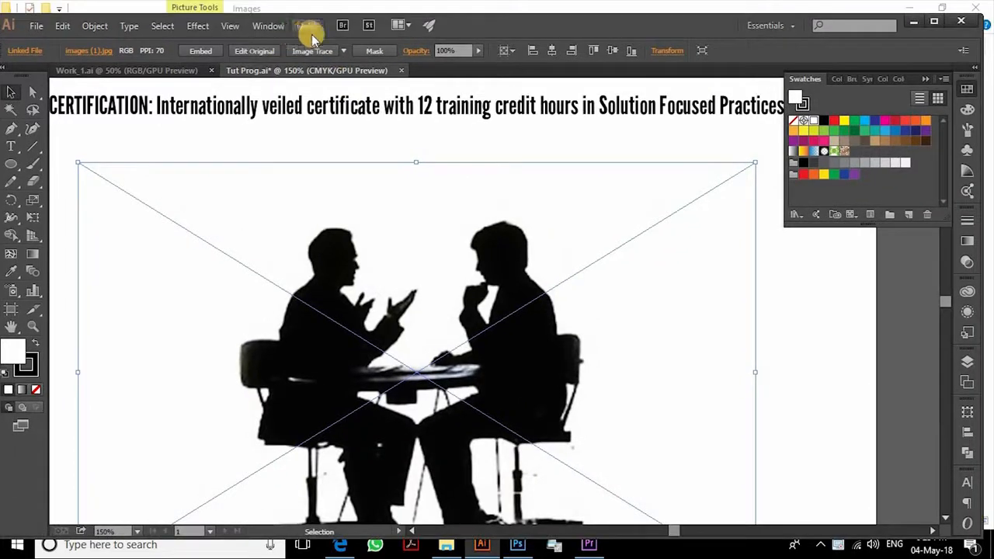
pyautogui.doubleClick(651, 29)
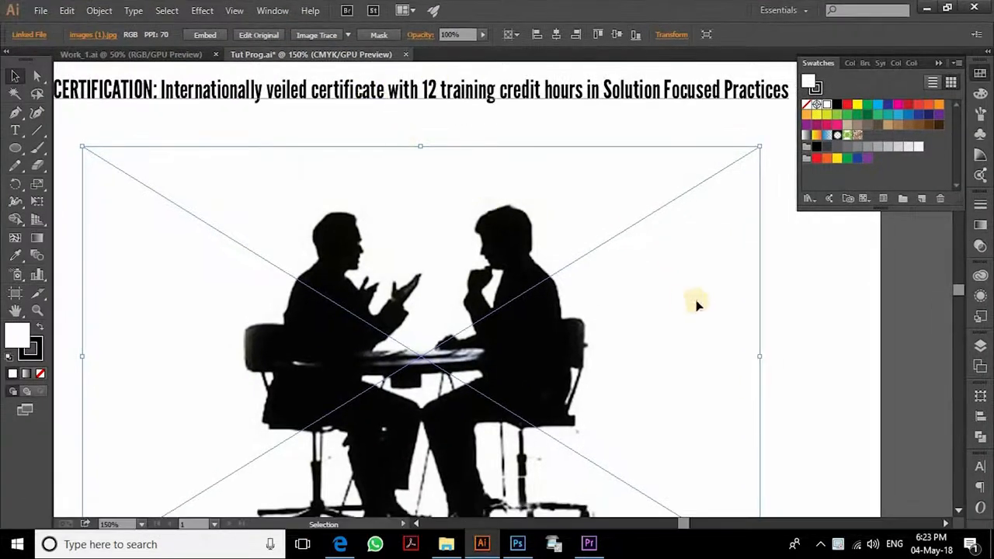
pyautogui.click(779, 341)
pyautogui.moveTo(778, 341); pyautogui.dragTo(804, 293)
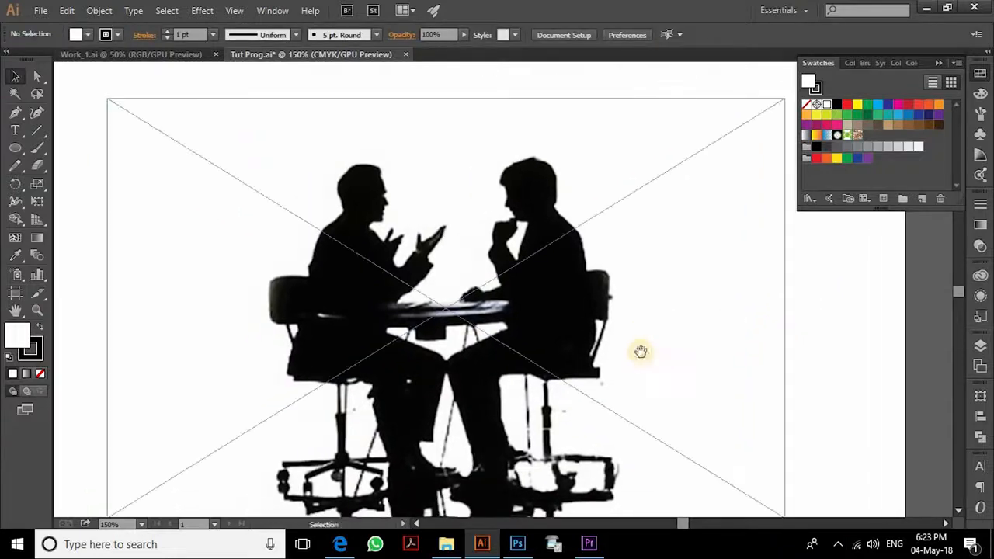
pyautogui.moveTo(642, 350); pyautogui.dragTo(606, 317)
pyautogui.click(534, 242)
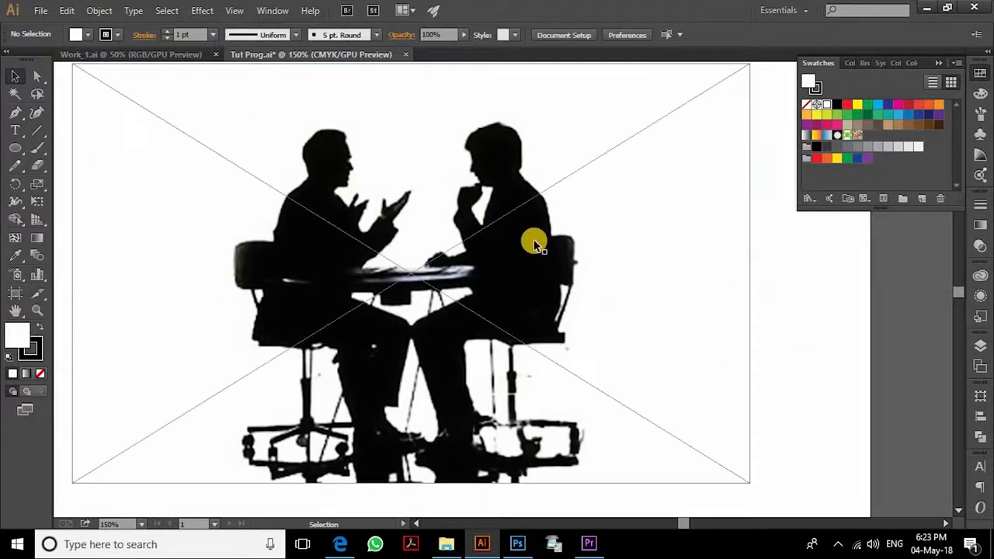
pyautogui.click(853, 289)
pyautogui.click(506, 211)
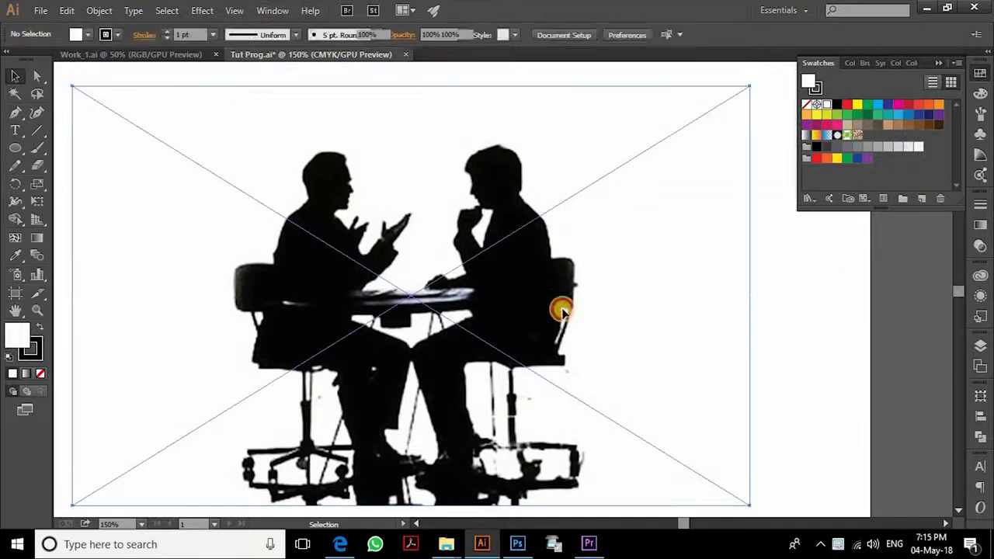
pyautogui.click(562, 311)
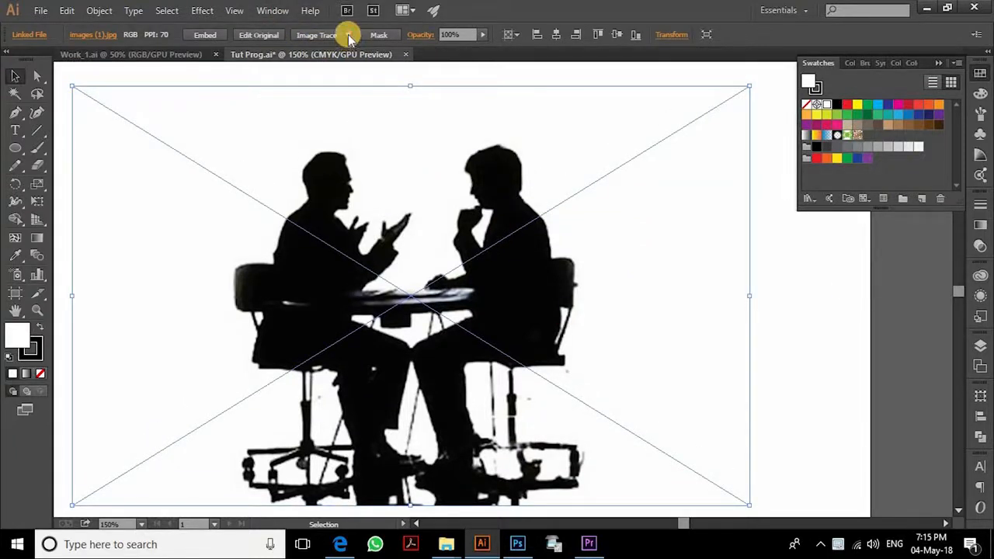
# - Trace the silhouette photo with the 16 Colors preset and shift it right, partly off the page
pyautogui.click(349, 36)
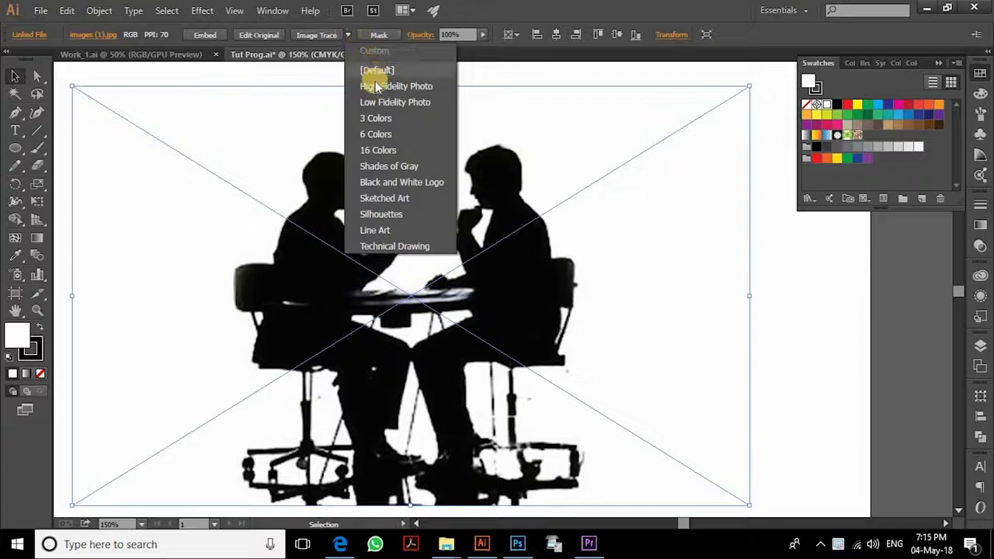
pyautogui.click(423, 150)
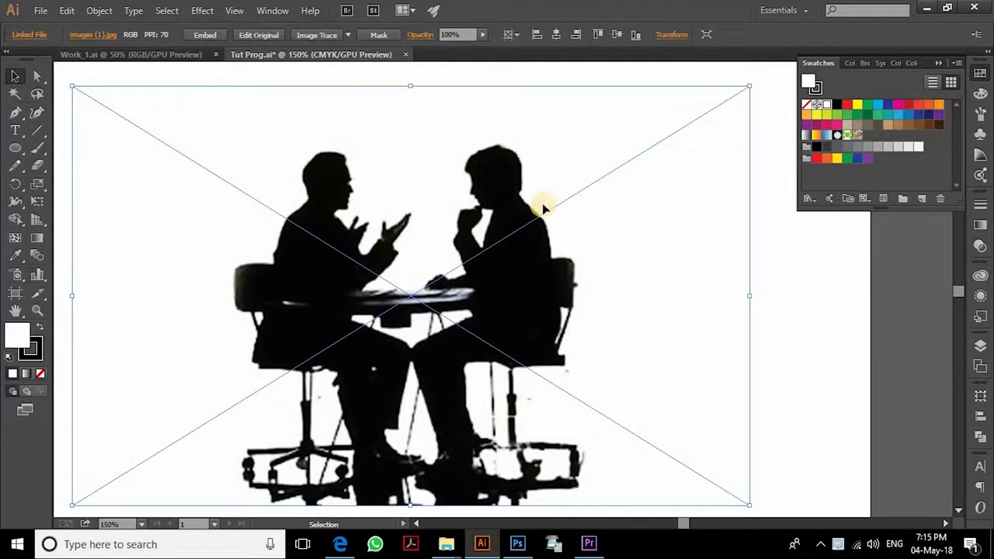
pyautogui.click(793, 305)
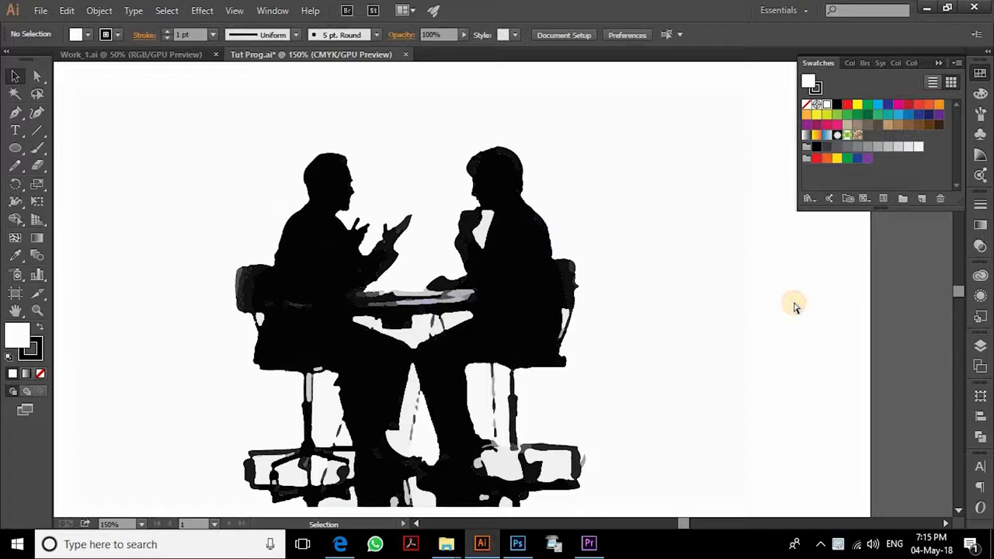
pyautogui.hotkey('ctrl', '-')
pyautogui.hotkey('ctrl', '-')
pyautogui.moveTo(410, 278); pyautogui.dragTo(598, 278)
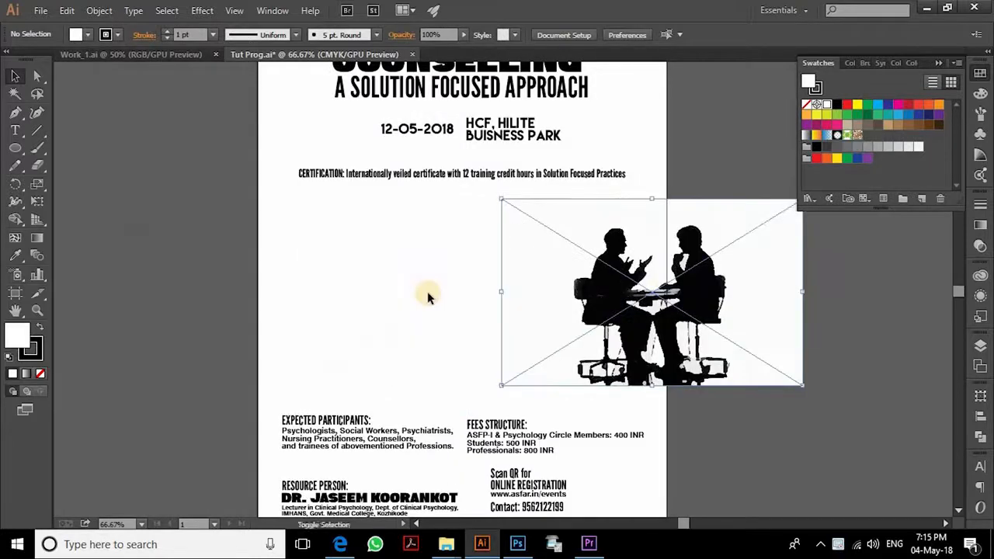
pyautogui.click(423, 291)
# - Reselect the traced artwork and enter its group in isolation mode
pyautogui.click(692, 280)
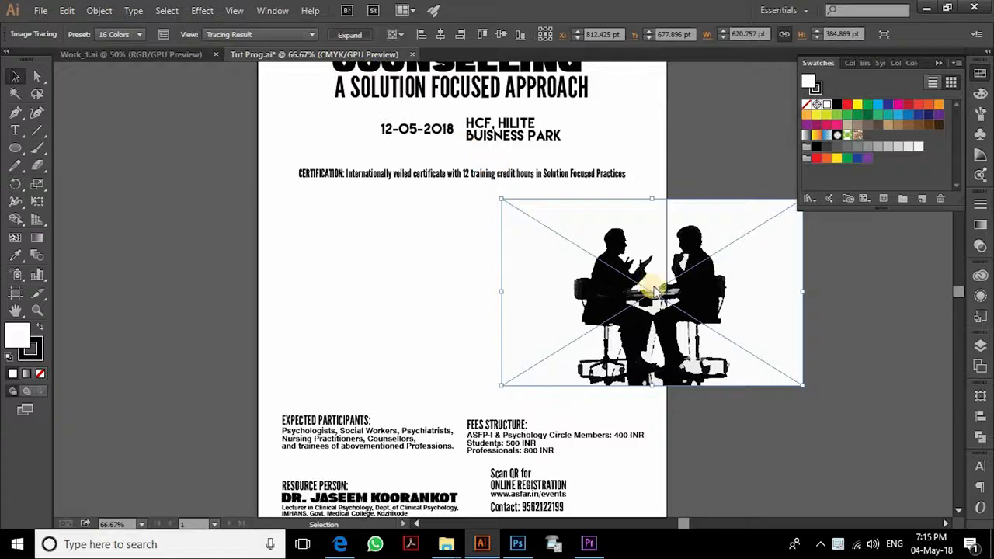
pyautogui.moveTo(713, 281); pyautogui.dragTo(591, 266)
pyautogui.hotkey('ctrl', '+')
pyautogui.hotkey('ctrl', '+')
pyautogui.moveTo(557, 360); pyautogui.dragTo(379, 390)
pyautogui.click(855, 302)
pyautogui.doubleClick(655, 223)
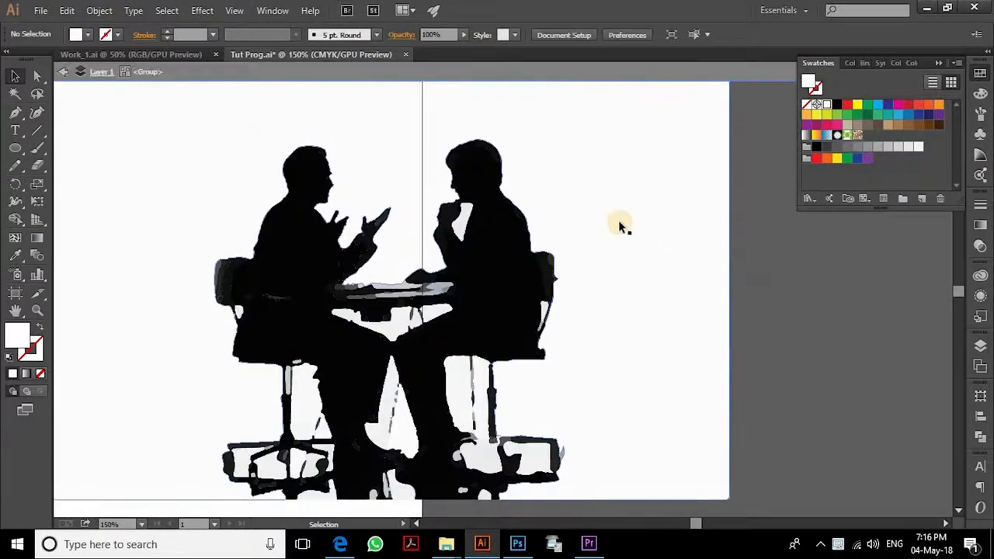
# - Select the white background shapes with the Magic Wand and delete them
pyautogui.moveTo(450, 194); pyautogui.dragTo(504, 256)
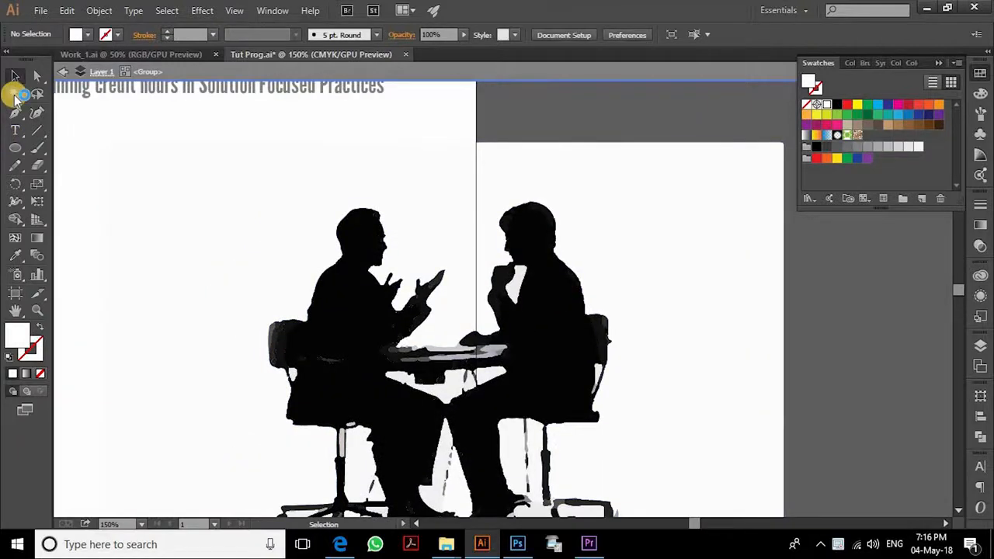
pyautogui.click(15, 94)
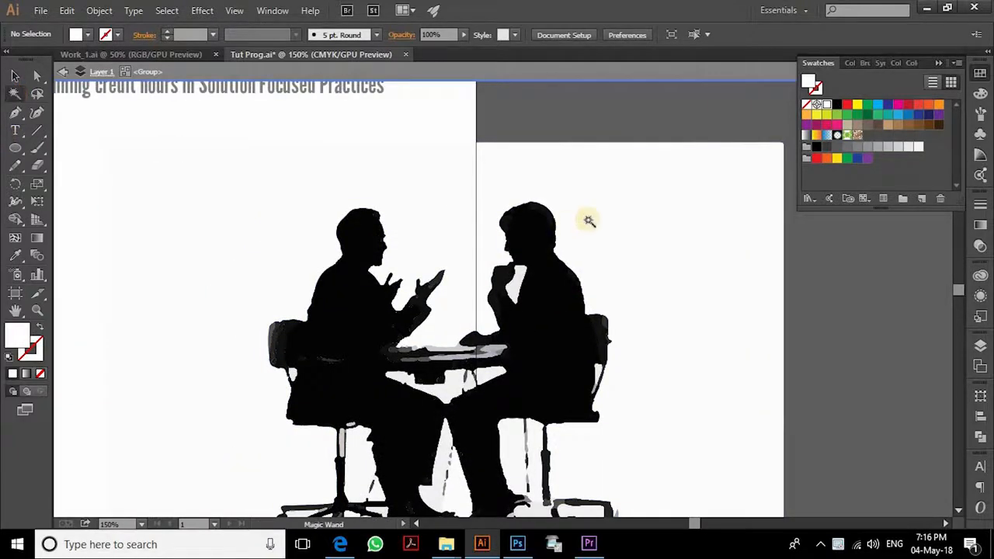
pyautogui.click(635, 186)
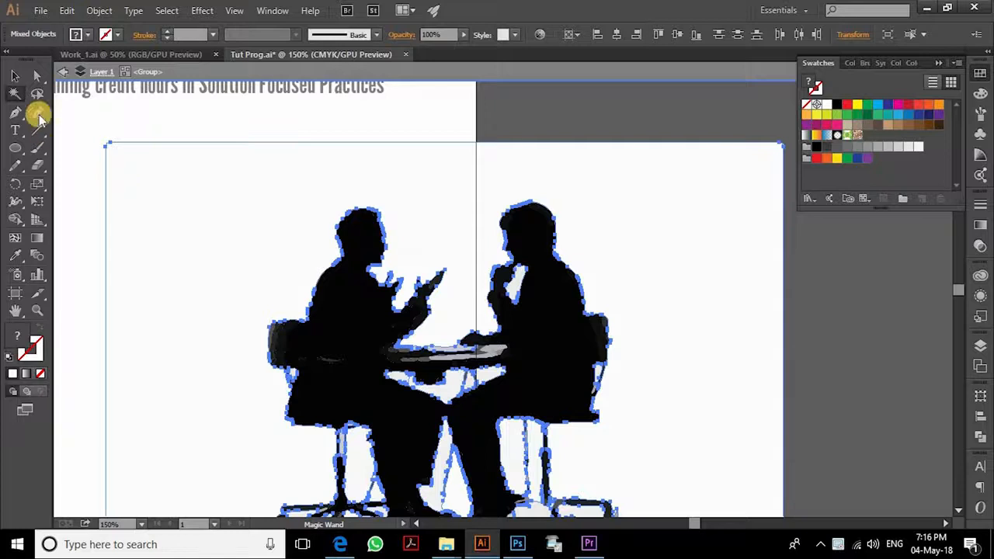
pyautogui.press('Delete')
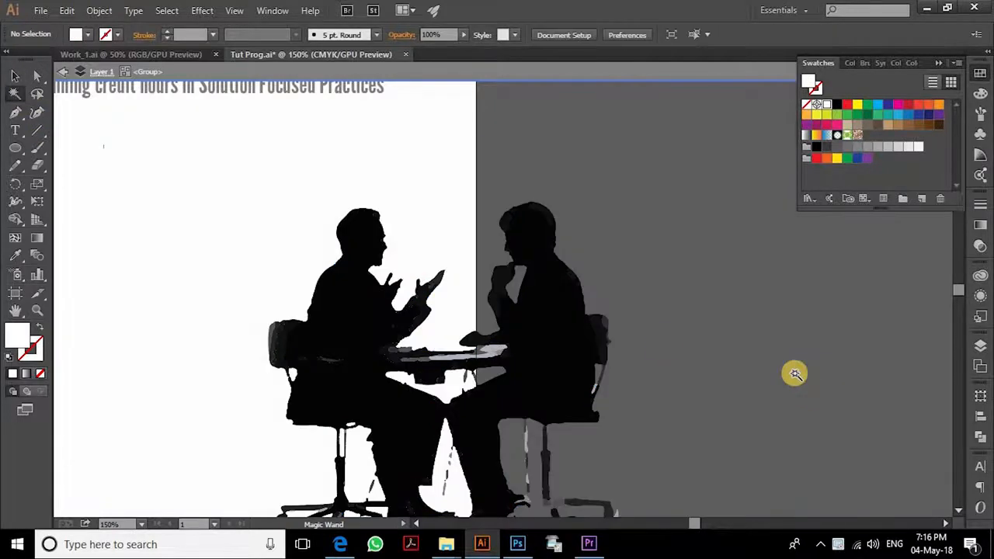
# - Return to the Selection tool and reselect the silhouette group
pyautogui.click(15, 76)
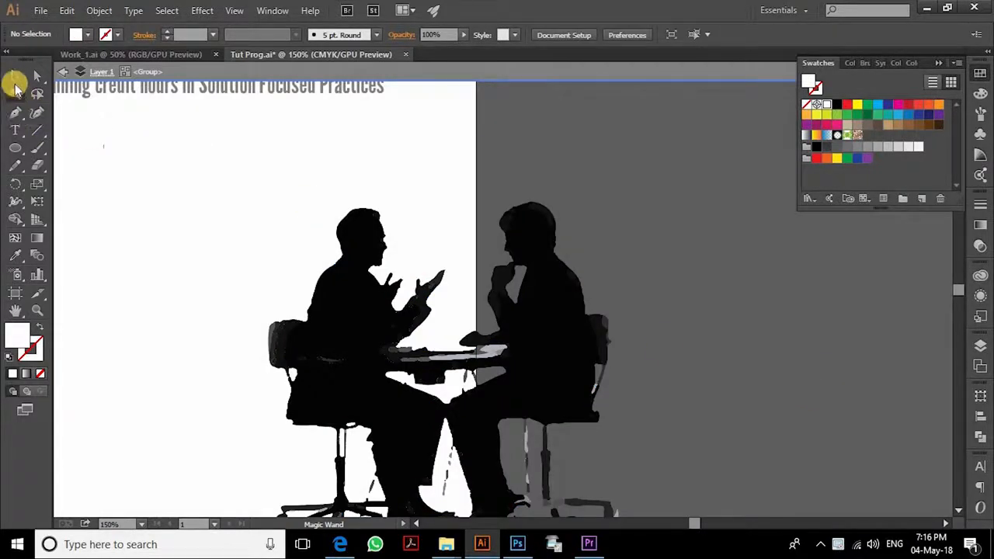
pyautogui.hotkey('ctrl', '-')
pyautogui.hotkey('ctrl', '-')
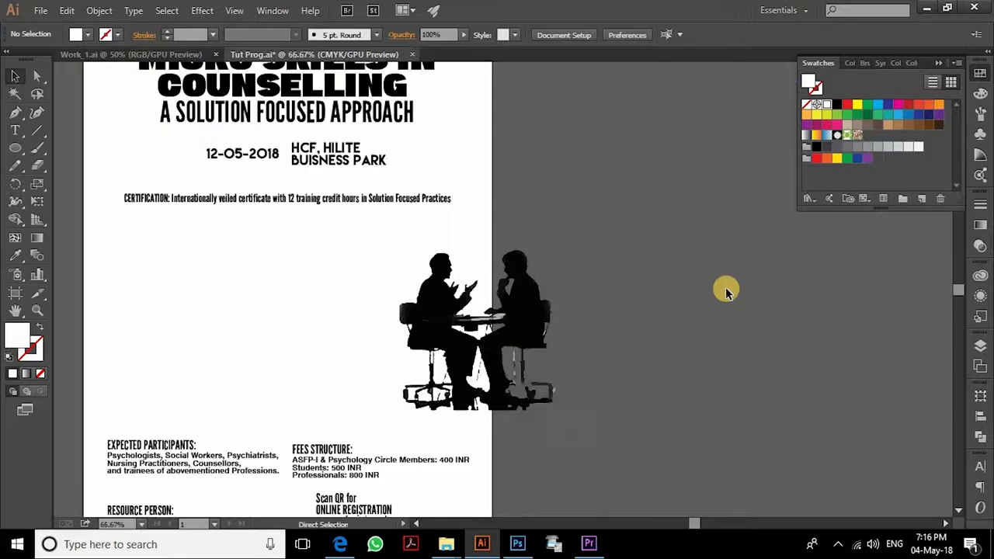
pyautogui.click(512, 312)
pyautogui.click(650, 345)
pyautogui.hotkey('ctrl', '+')
pyautogui.hotkey('ctrl', '+')
pyautogui.hotkey('ctrl', '+')
pyautogui.hotkey('ctrl', '+')
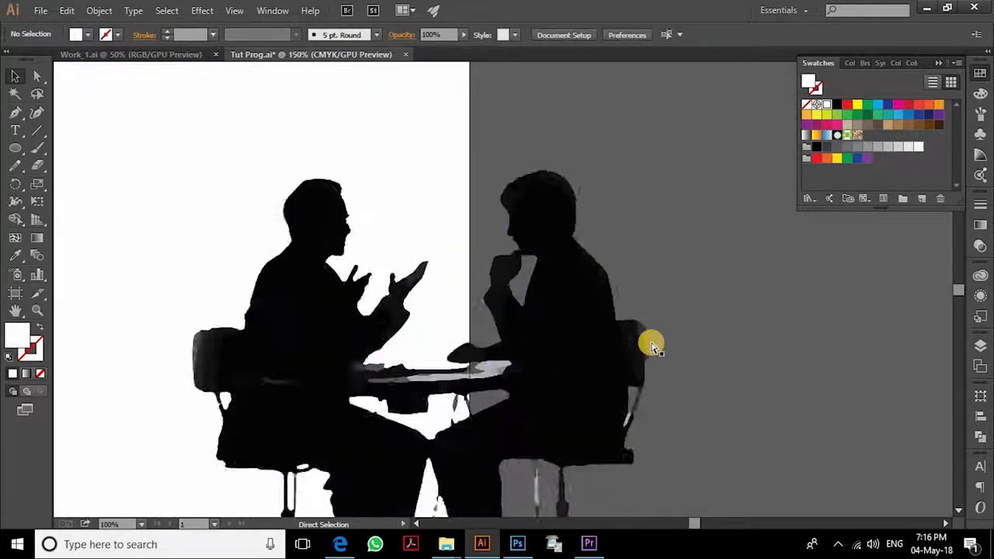
pyautogui.hotkey('ctrl', '-')
pyautogui.click(568, 339)
pyautogui.hotkey('ctrl', '-')
pyautogui.hotkey('ctrl', '-')
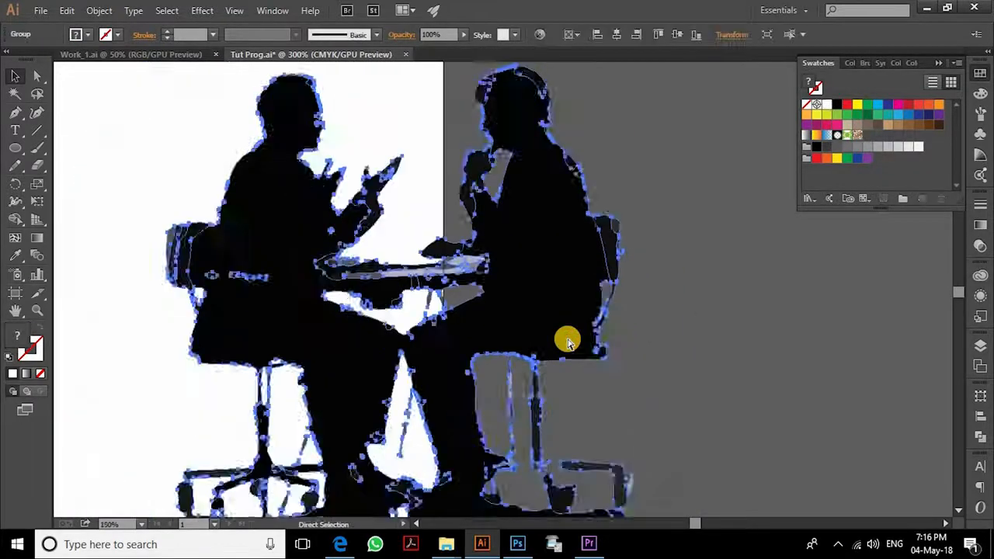
pyautogui.click(714, 336)
pyautogui.click(547, 290)
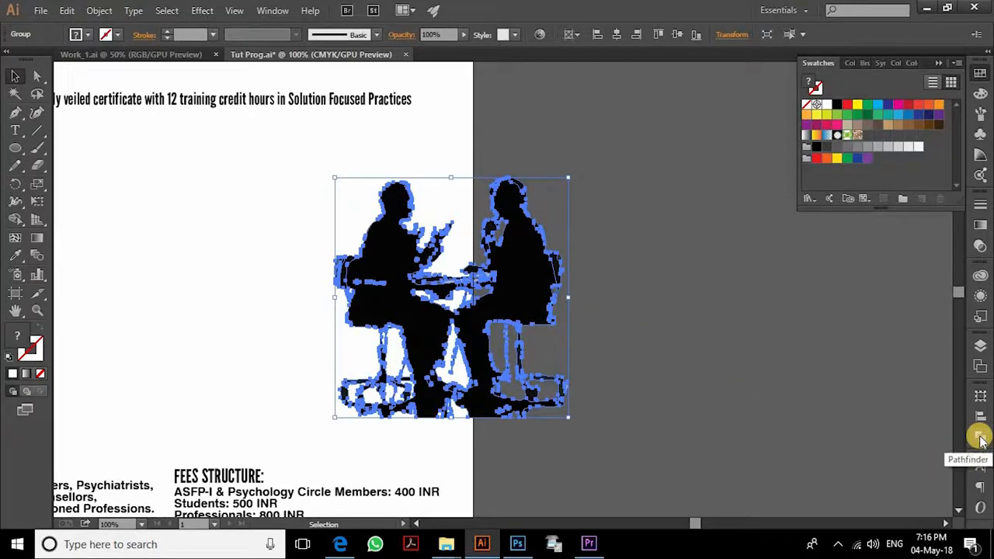
# - Unite the silhouette pieces with Pathfinder and centre the shape horizontally on the page
pyautogui.click(980, 437)
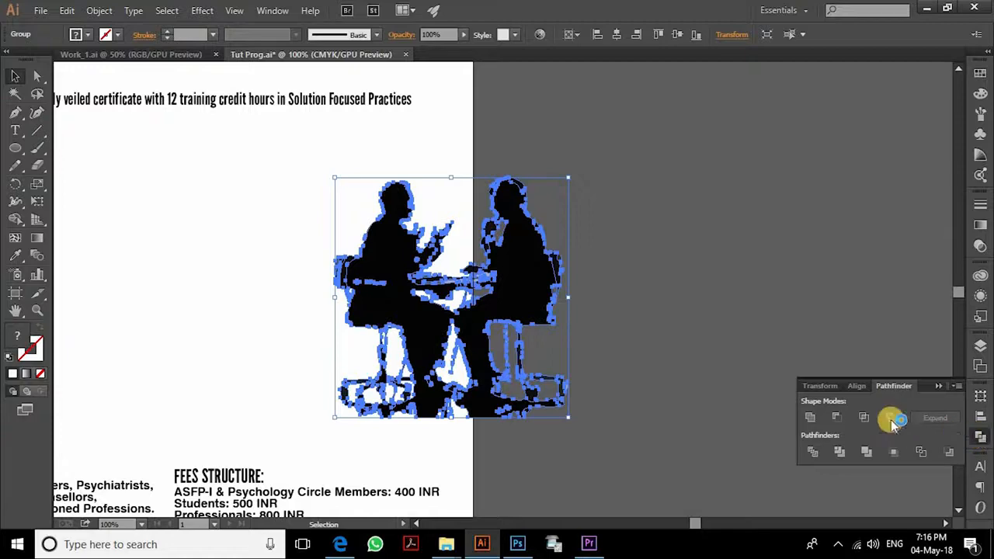
pyautogui.click(810, 422)
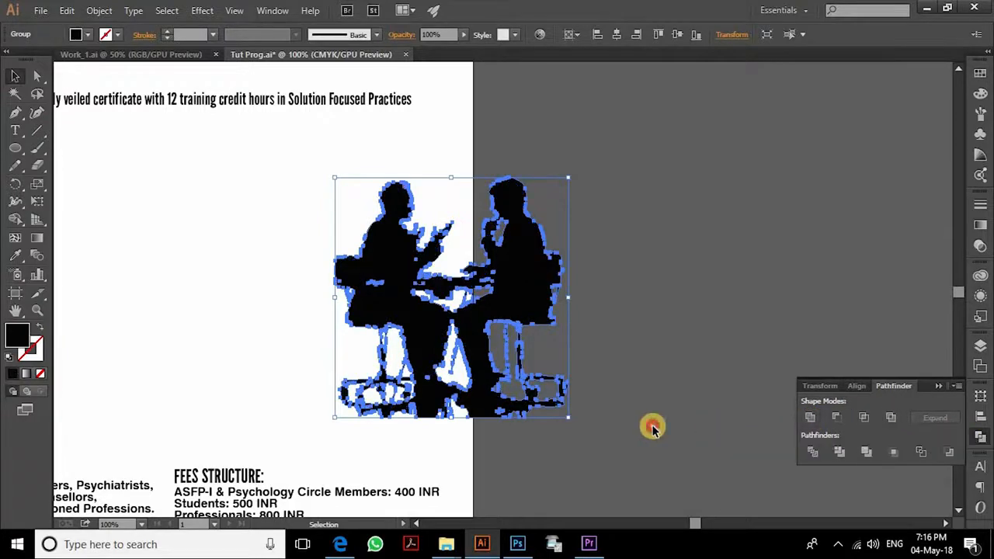
pyautogui.click(653, 429)
pyautogui.moveTo(589, 375); pyautogui.dragTo(744, 392)
pyautogui.click(694, 299)
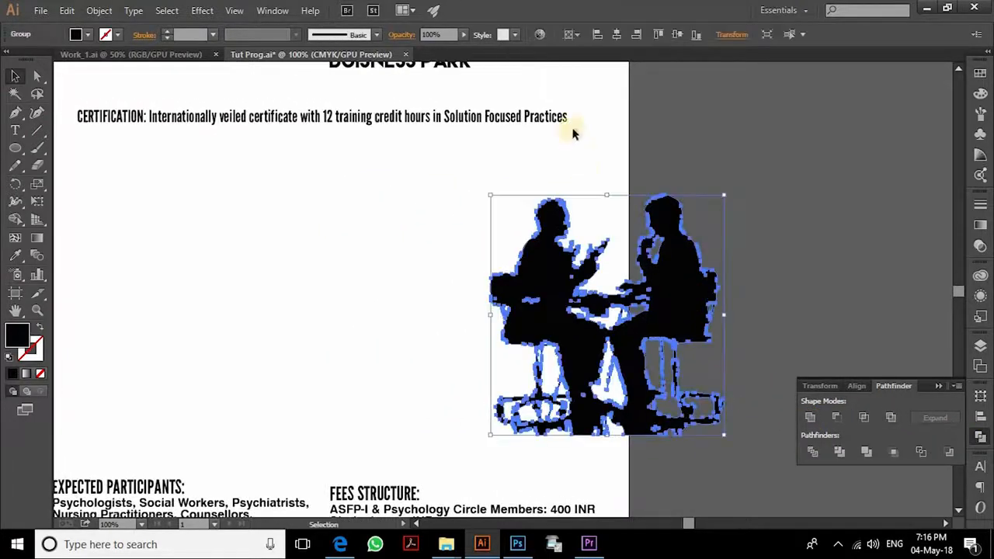
pyautogui.click(619, 35)
pyautogui.click(533, 244)
# - Enlarge the silhouette from its top-right corner and move it up slightly
pyautogui.scroll(4, 581, 217)
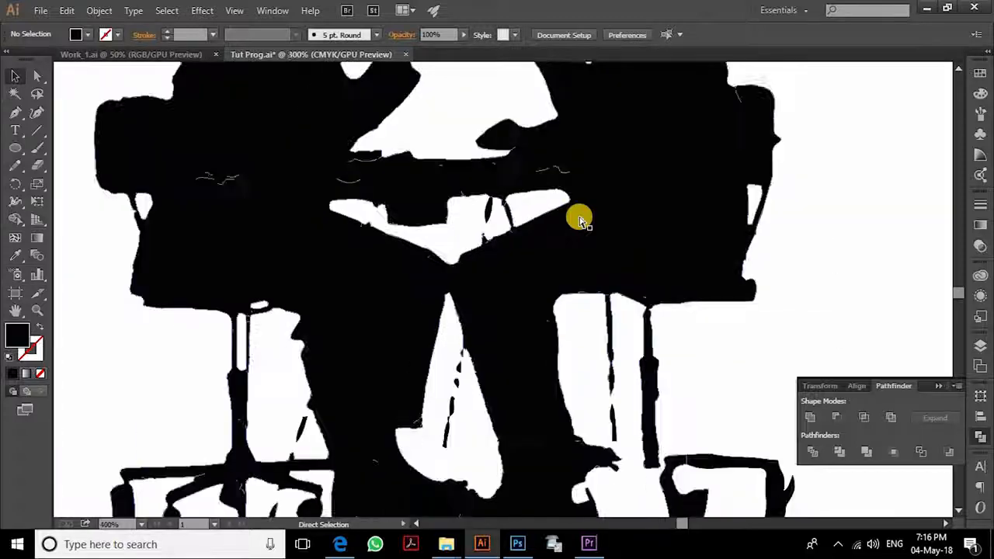
pyautogui.scroll(-5, 581, 217)
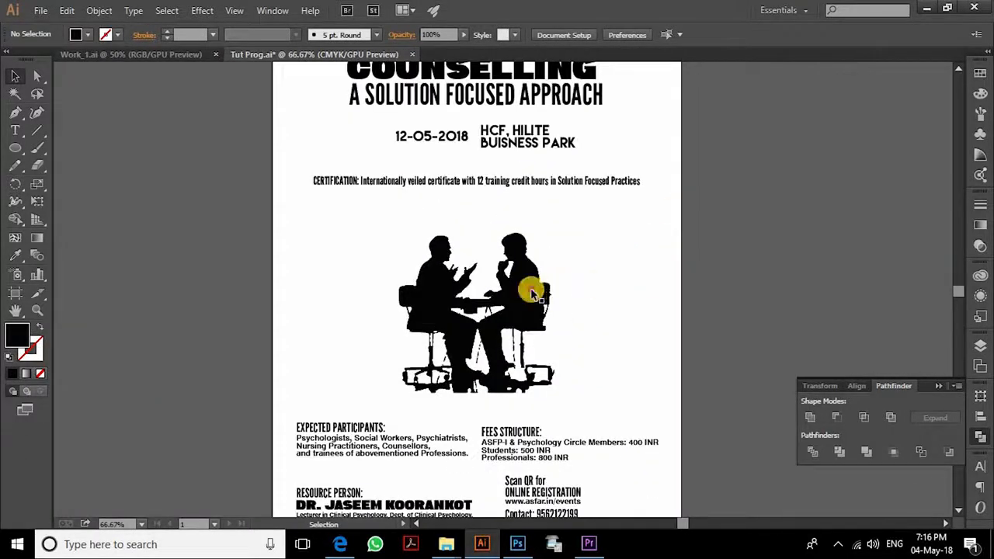
pyautogui.click(536, 294)
pyautogui.moveTo(555, 233); pyautogui.dragTo(595, 211)
pyautogui.moveTo(525, 281); pyautogui.dragTo(526, 268)
# - Raise the certification line and nudge the silhouette up just beneath it
pyautogui.click(588, 202)
pyautogui.moveTo(598, 185); pyautogui.dragTo(598, 169)
pyautogui.click(633, 256)
pyautogui.moveTo(546, 298); pyautogui.dragTo(546, 287)
pyautogui.click(667, 251)
pyautogui.moveTo(666, 250); pyautogui.dragTo(630, 306)
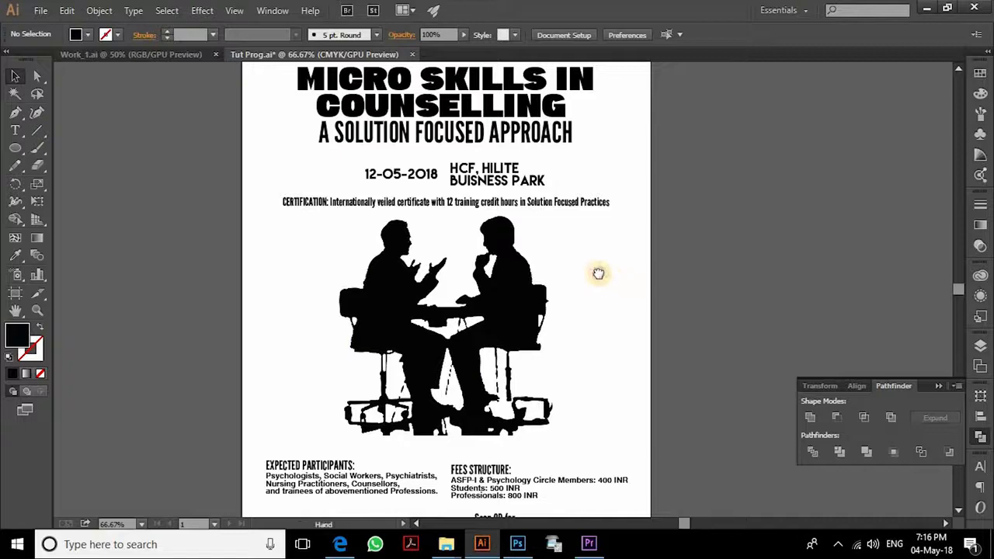
pyautogui.moveTo(598, 274); pyautogui.dragTo(598, 271)
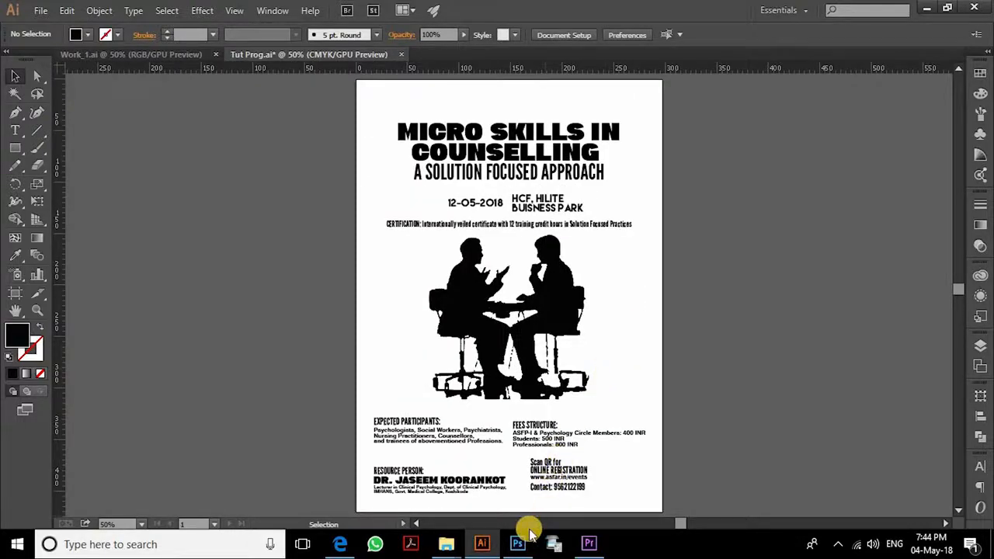
pyautogui.moveTo(712, 474); pyautogui.dragTo(719, 474)
pyautogui.click(744, 381)
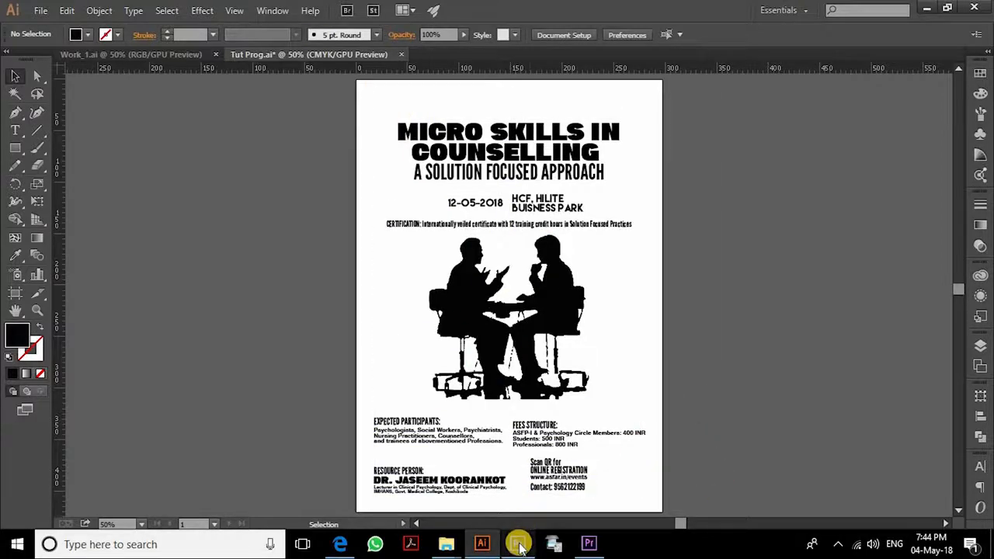
# - In Photoshop, create a new International Paper A3 document at 300 pixels/inch in CMYK
pyautogui.click(519, 545)
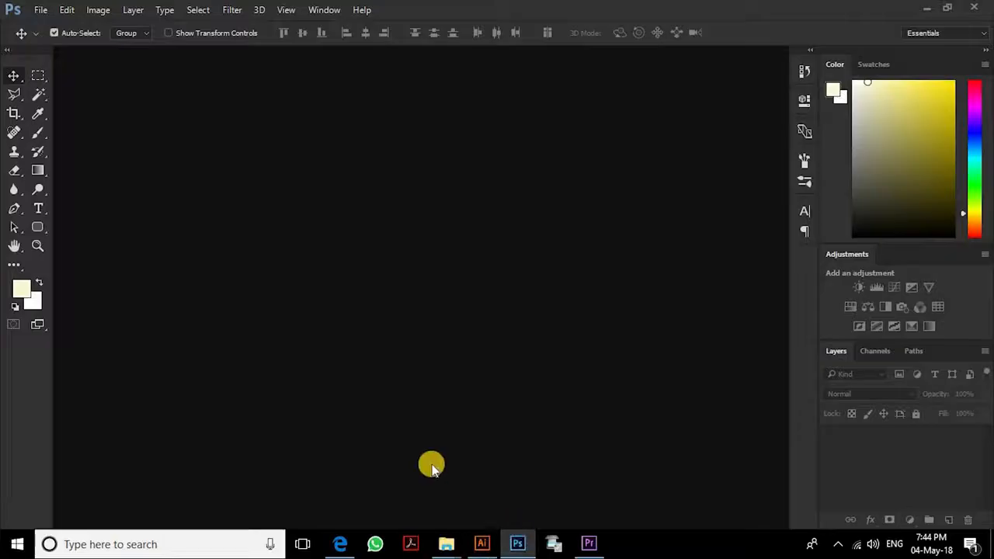
pyautogui.hotkey('ctrl', 'n')
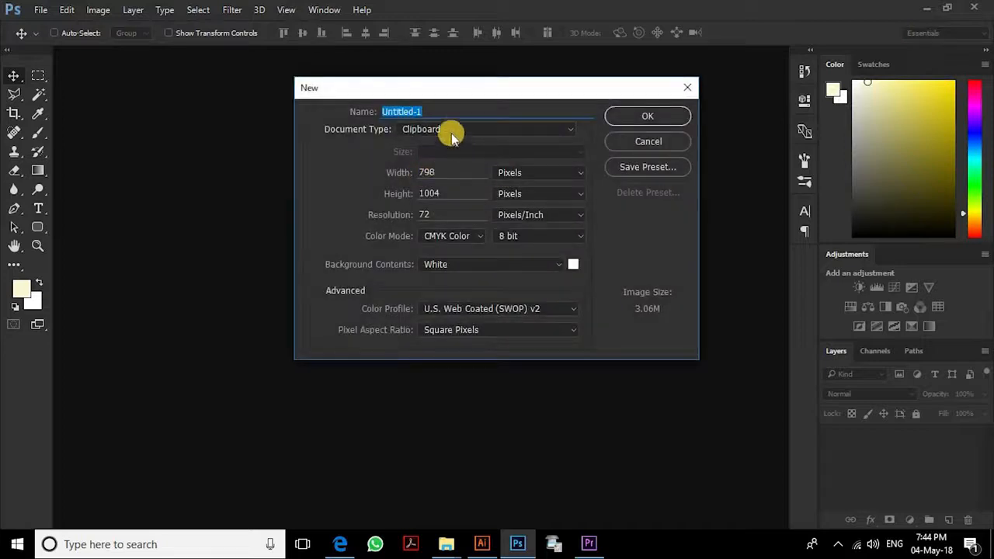
pyautogui.click(469, 136)
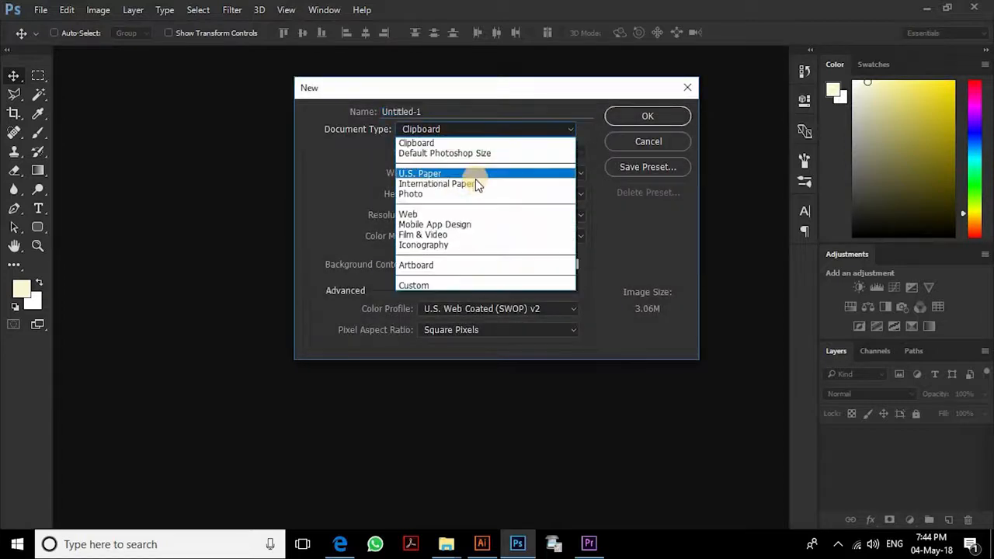
pyautogui.click(474, 183)
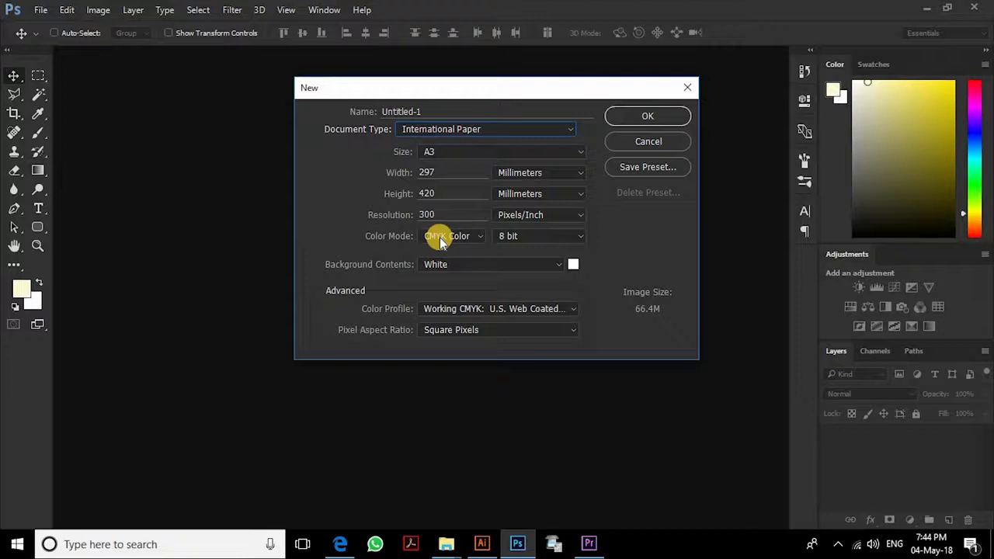
pyautogui.click(649, 116)
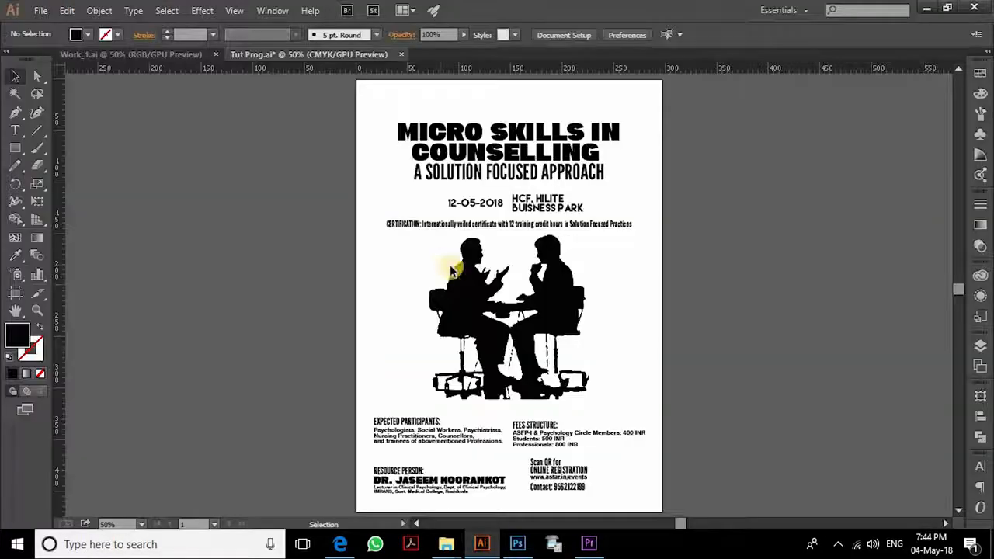
# - Check the artboard size and draw a black rectangle covering the poster page
pyautogui.hotkey('shift', 'o')
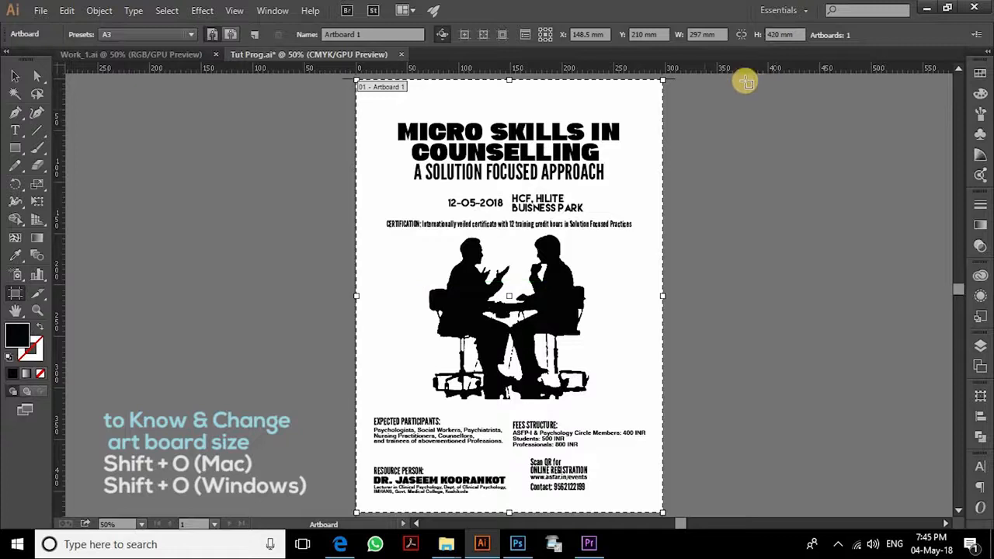
pyautogui.press('Escape')
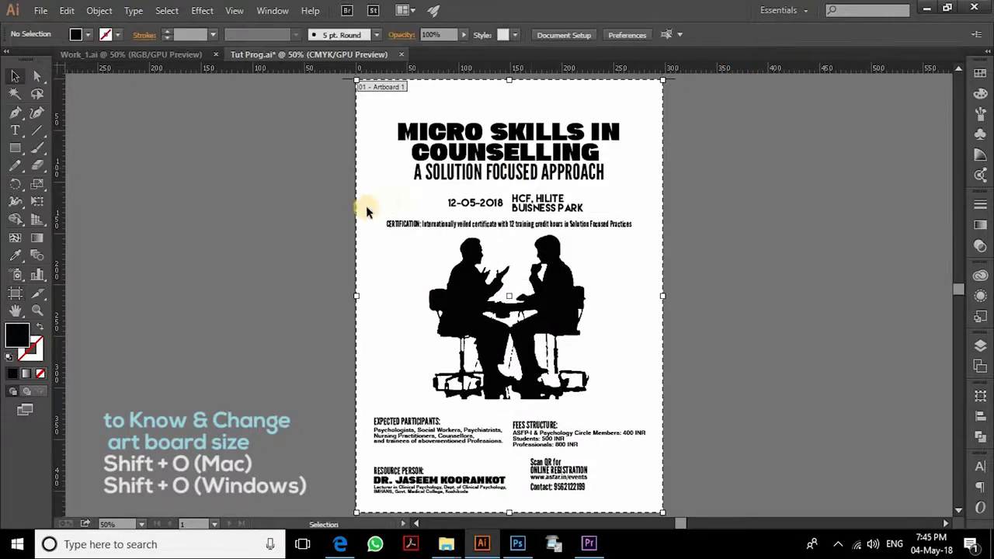
pyautogui.press('m')
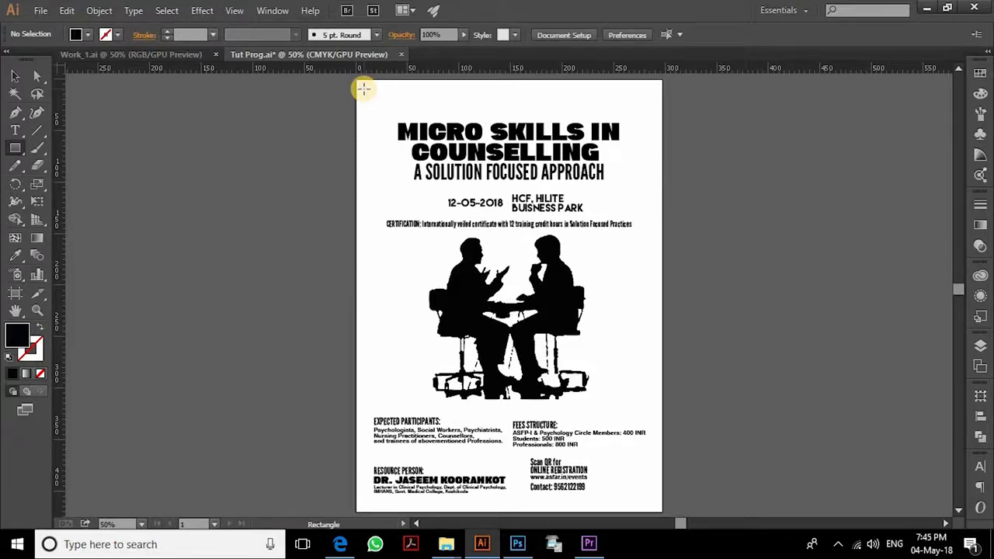
pyautogui.moveTo(363, 88); pyautogui.dragTo(649, 456)
pyautogui.press('v')
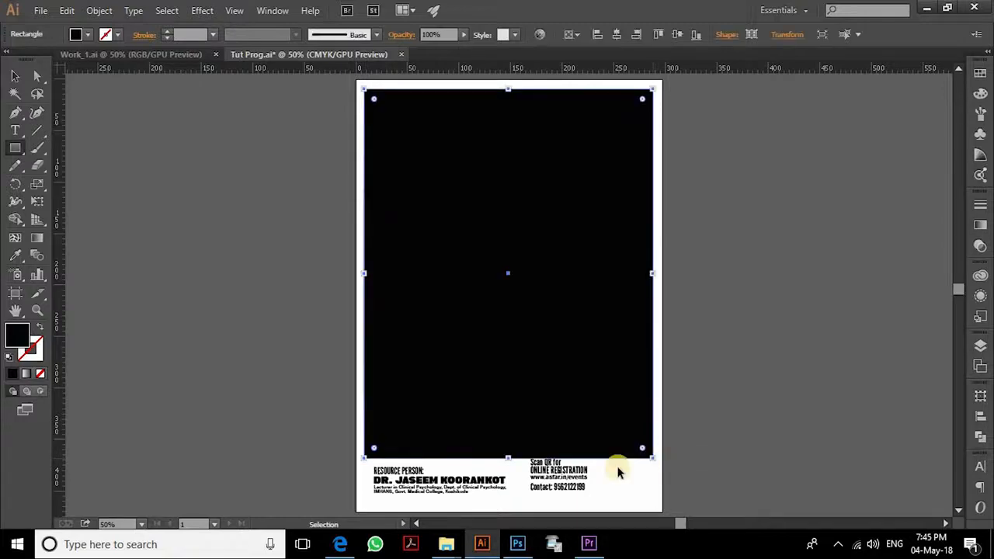
# - Cut the black rectangle and paste it into the new Photoshop document
pyautogui.hotkey('ctrl', 'z')
pyautogui.click(520, 544)
pyautogui.hotkey('ctrl', 'v')
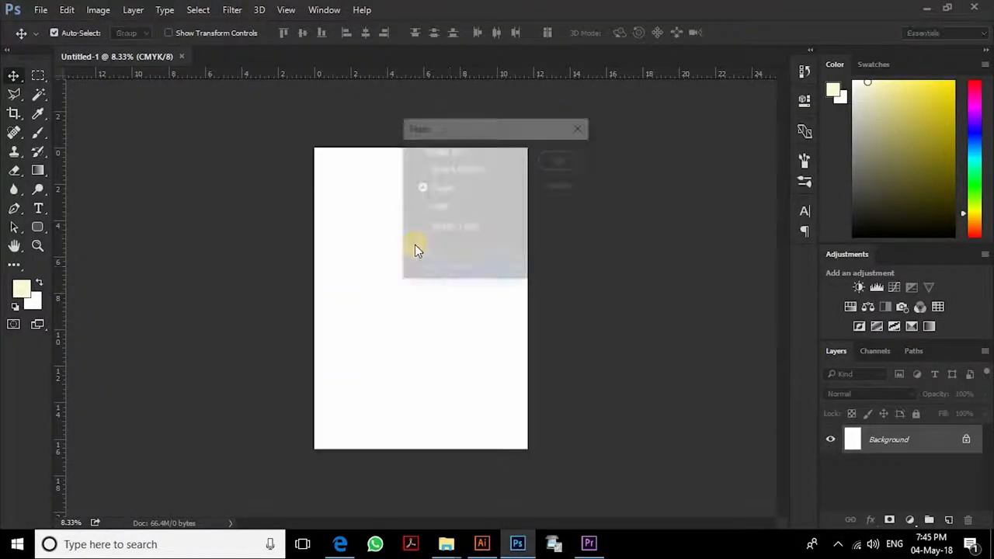
# - Place the pasted rectangle, narrow it to the left half, and duplicate it onto the right half
pyautogui.click(557, 158)
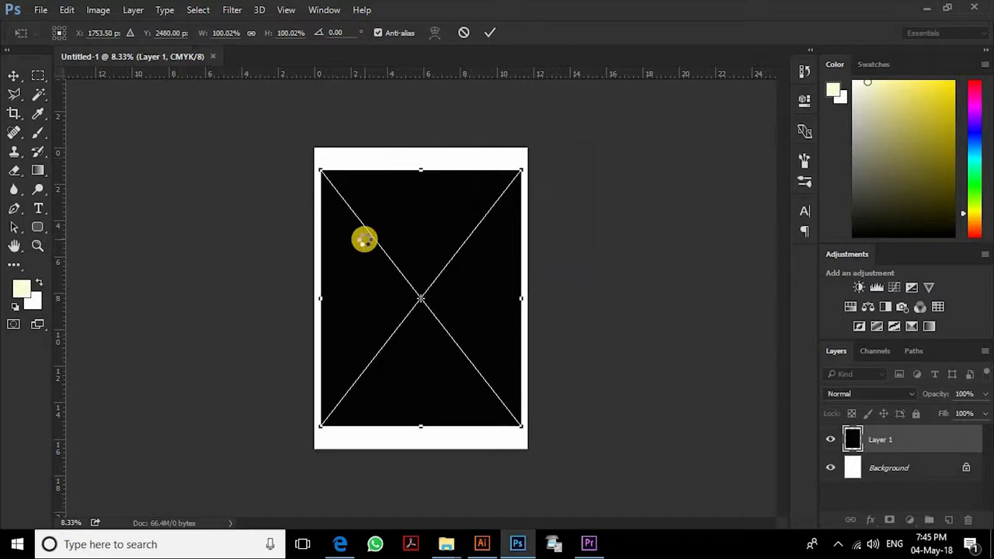
pyautogui.press('Return')
pyautogui.moveTo(421, 210); pyautogui.dragTo(424, 205)
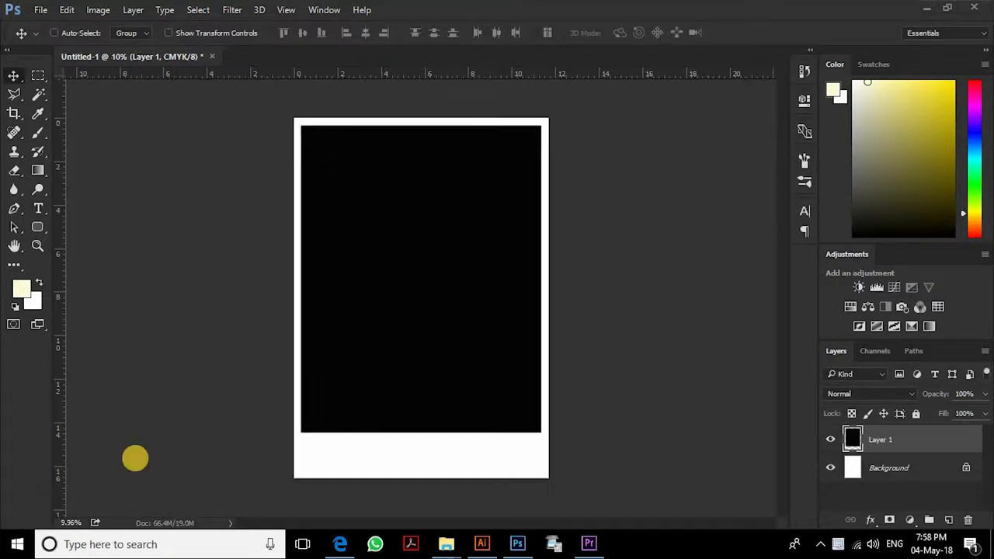
pyautogui.hotkey('ctrl', '0')
pyautogui.hotkey('ctrl', 't')
pyautogui.moveTo(563, 275); pyautogui.dragTo(420, 275)
pyautogui.press('Return')
pyautogui.moveTo(366, 143); pyautogui.dragTo(512, 140)
# - Give the left-half layer a pink Color Overlay
pyautogui.click(876, 468)
pyautogui.click(876, 521)
pyautogui.click(890, 443)
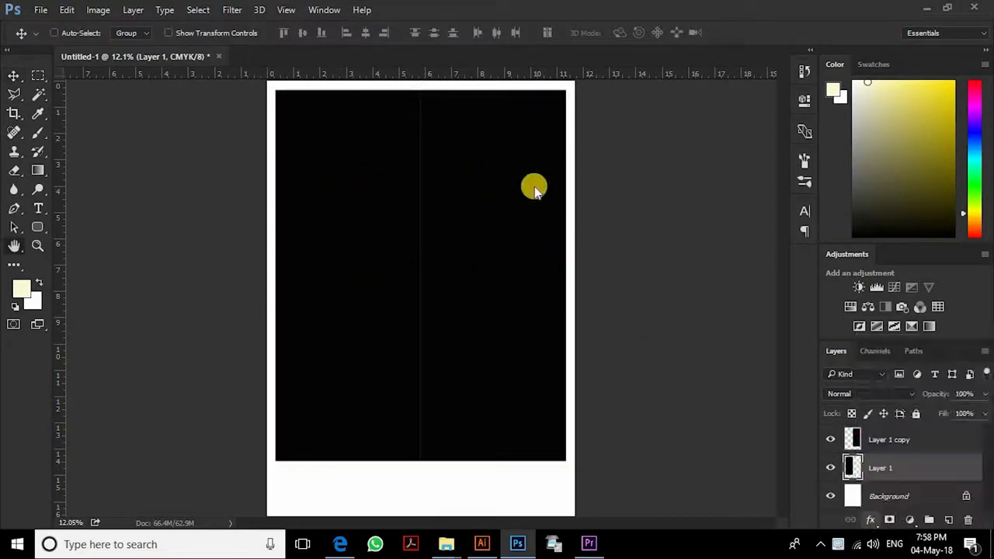
pyautogui.click(600, 207)
pyautogui.click(708, 156)
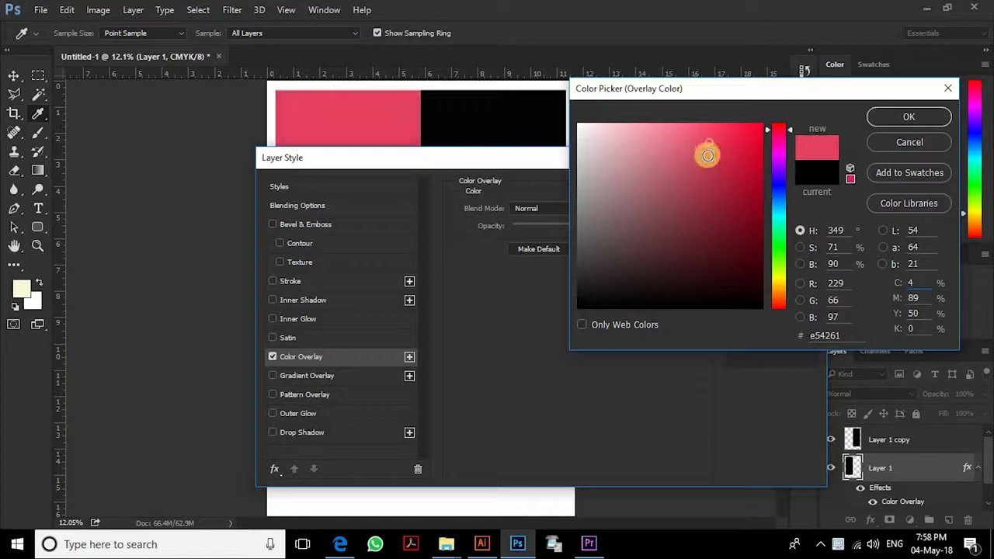
pyautogui.click(884, 117)
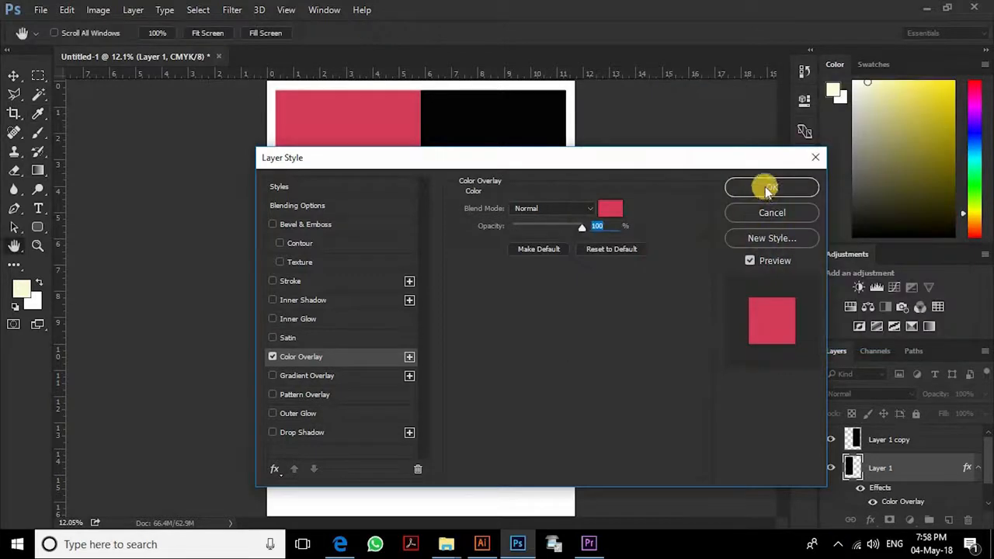
pyautogui.click(766, 189)
# - Give the right-half layer a near-black dark grey Color Overlay
pyautogui.click(884, 441)
pyautogui.click(870, 520)
pyautogui.click(901, 441)
pyautogui.click(635, 208)
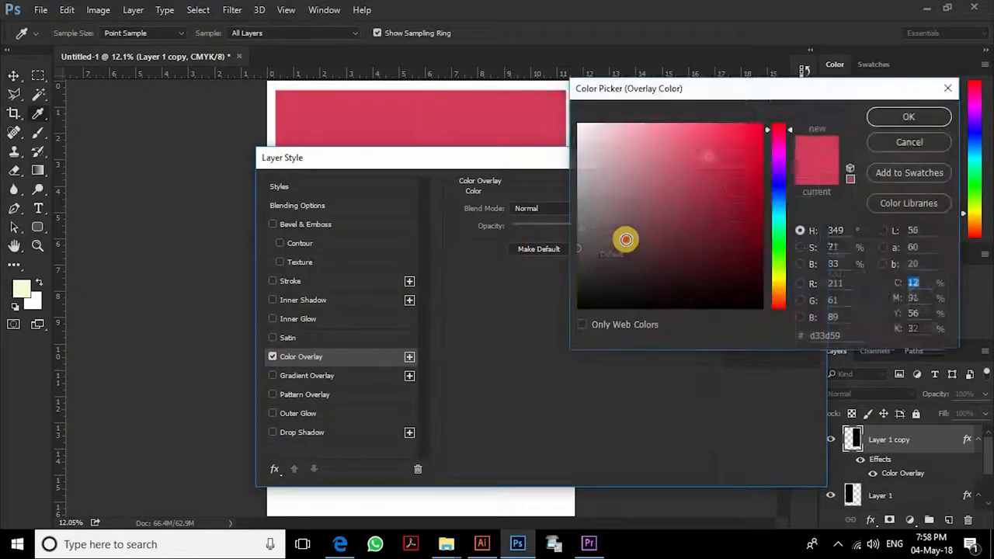
pyautogui.click(578, 273)
pyautogui.click(578, 297)
pyautogui.click(578, 288)
pyautogui.click(909, 115)
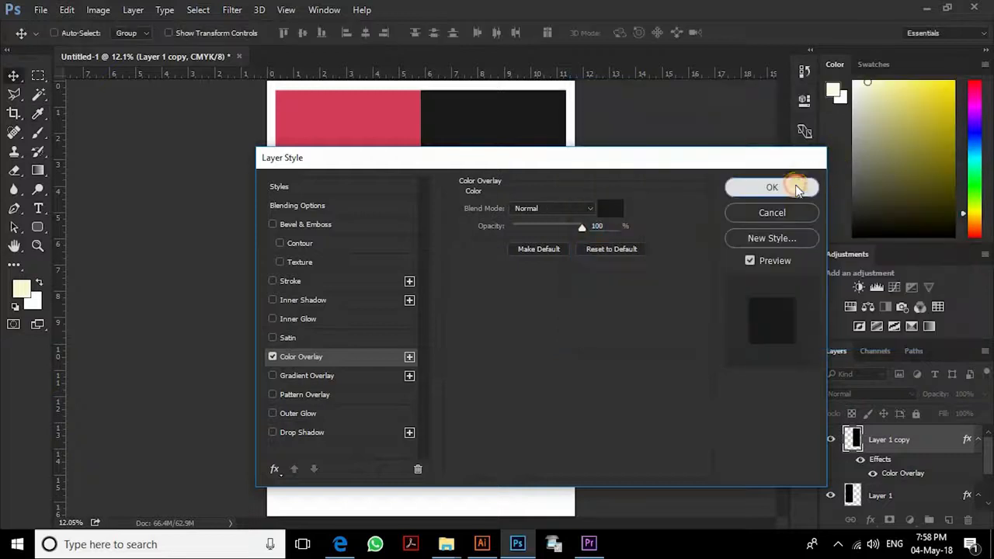
pyautogui.click(765, 187)
# - Select both half layers together
pyautogui.keyDown('ctrl'); pyautogui.click(854, 436); pyautogui.keyUp('ctrl')
pyautogui.keyDown('ctrl'); pyautogui.click(851, 497); pyautogui.keyUp('ctrl')
pyautogui.hotkey('ctrl', 'd')
pyautogui.keyDown('ctrl'); pyautogui.click(878, 495); pyautogui.keyUp('ctrl')
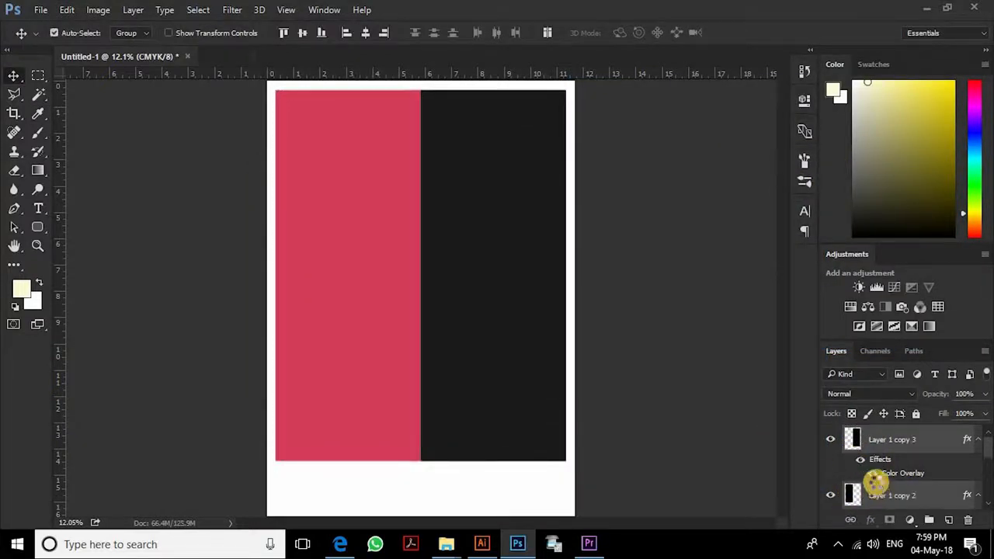
# - Merge the halves and draw a black-to-white radial gradient from the page centre on a new layer
pyautogui.hotkey('ctrl', 'e')
pyautogui.keyDown('ctrl'); pyautogui.click(852, 440); pyautogui.keyUp('ctrl')
pyautogui.hotkey('ctrl', 'shift', 'n')
pyautogui.press('Return')
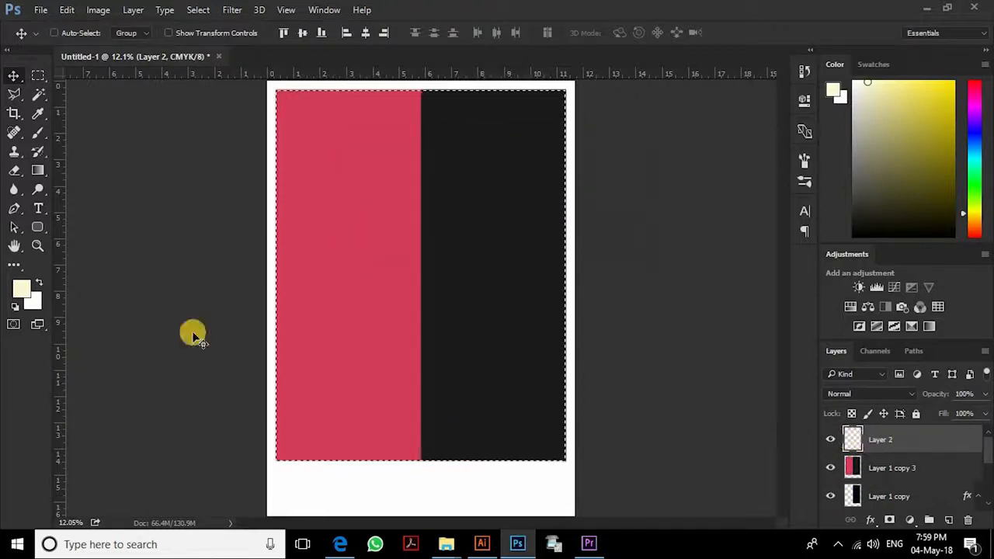
pyautogui.press('g')
pyautogui.click(78, 33)
pyautogui.click(738, 145)
pyautogui.press('Return')
pyautogui.moveTo(419, 260); pyautogui.dragTo(610, 259)
# - Set the gradient layer to Vivid Light blending with about 61% opacity
pyautogui.press('v')
pyautogui.hotkey('ctrl', 'd')
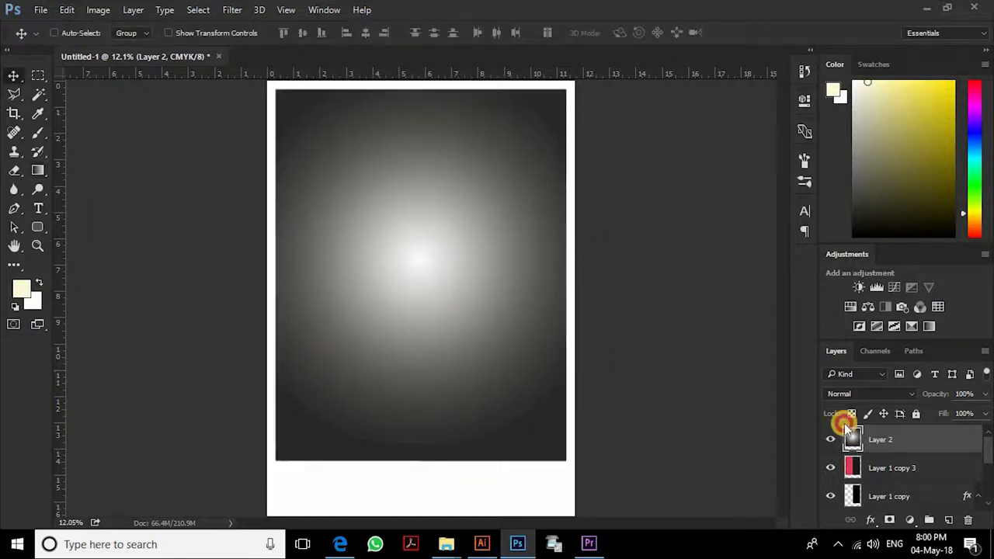
pyautogui.click(863, 393)
pyautogui.click(837, 138)
pyautogui.click(861, 394)
pyautogui.click(841, 251)
pyautogui.click(985, 394)
pyautogui.moveTo(983, 412); pyautogui.dragTo(957, 412)
pyautogui.click(860, 393)
pyautogui.click(862, 266)
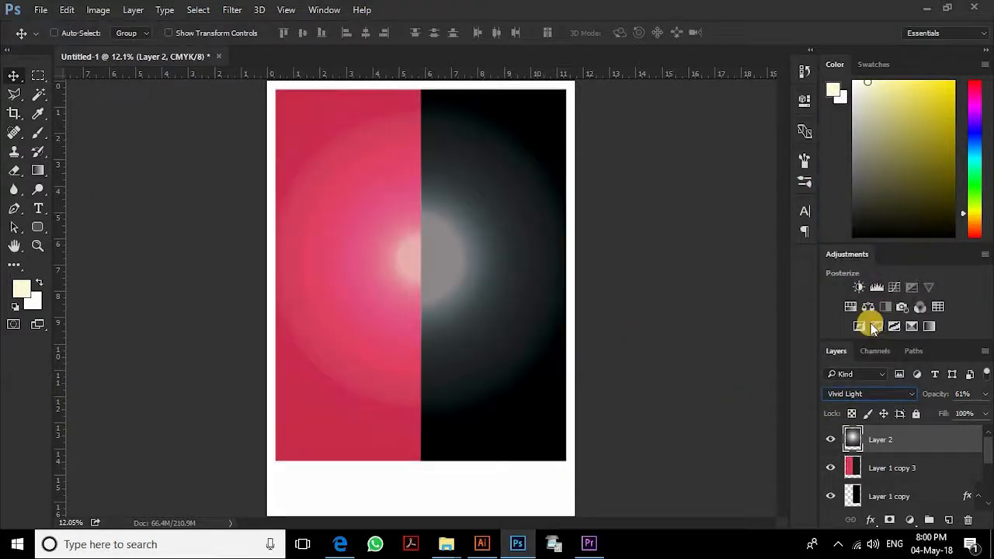
pyautogui.scroll(-11, 854, 397)
# - Add a Pattern Overlay with a rough texture pattern to the merged halves
pyautogui.click(893, 468)
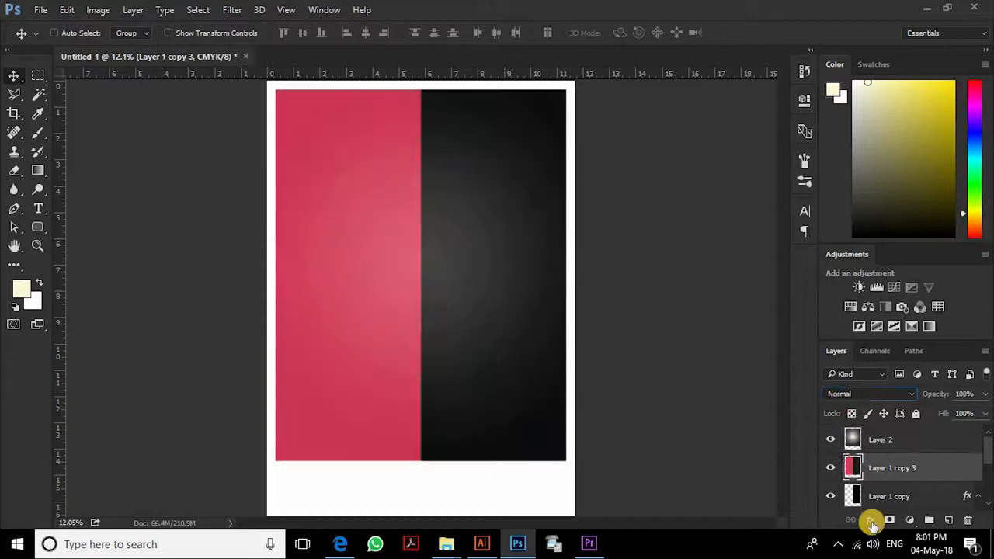
pyautogui.click(872, 519)
pyautogui.click(910, 461)
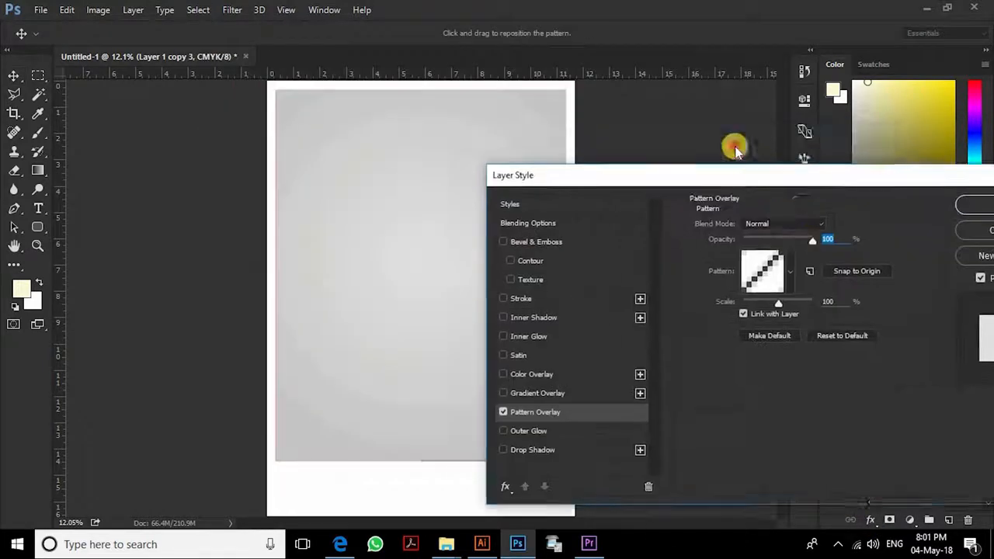
pyautogui.click(768, 188)
pyautogui.click(766, 226)
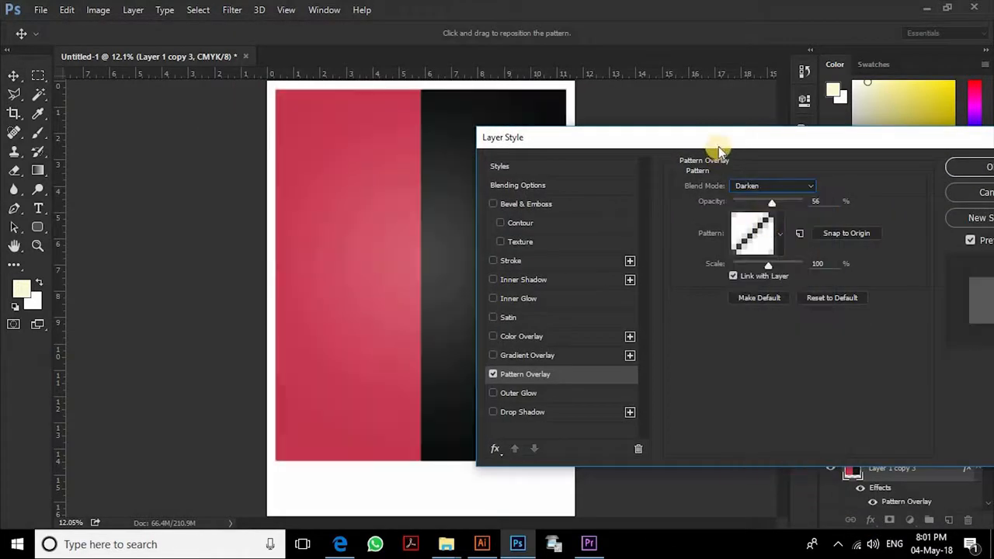
pyautogui.moveTo(719, 142); pyautogui.dragTo(806, 140)
pyautogui.click(836, 232)
pyautogui.click(887, 303)
pyautogui.click(860, 203)
# - Make the texture faint in Multiply mode, apply it, and bring up Save As
pyautogui.moveTo(860, 204); pyautogui.dragTo(830, 208)
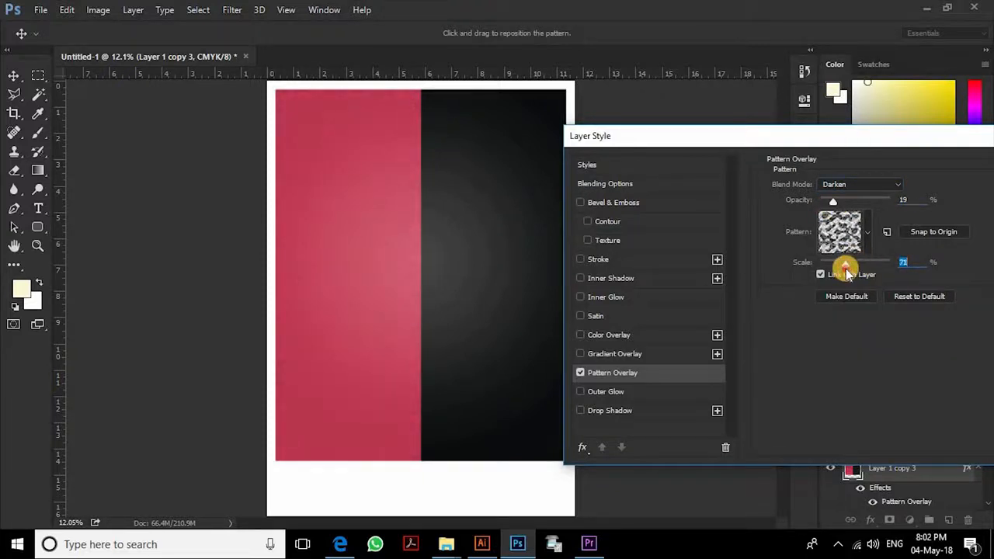
pyautogui.click(855, 185)
pyautogui.click(843, 230)
pyautogui.press('Return')
pyautogui.hotkey('ctrl', 's')
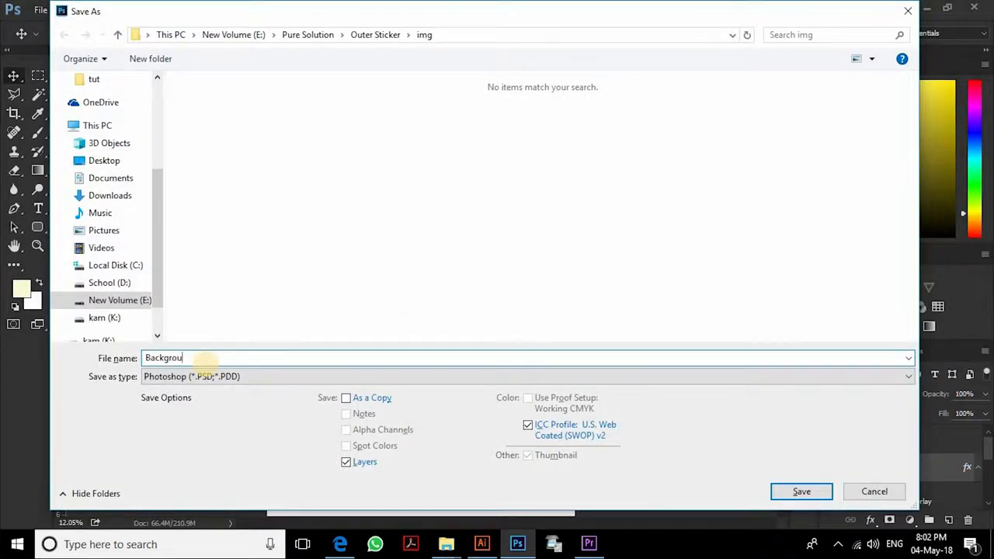
# - Save the design as JPEG 'Background' in microskills in counseling > tut, then show that folder
pyautogui.scroll(2, 116, 124)
pyautogui.click(117, 115)
pyautogui.doubleClick(684, 155)
pyautogui.click(233, 376)
pyautogui.click(178, 442)
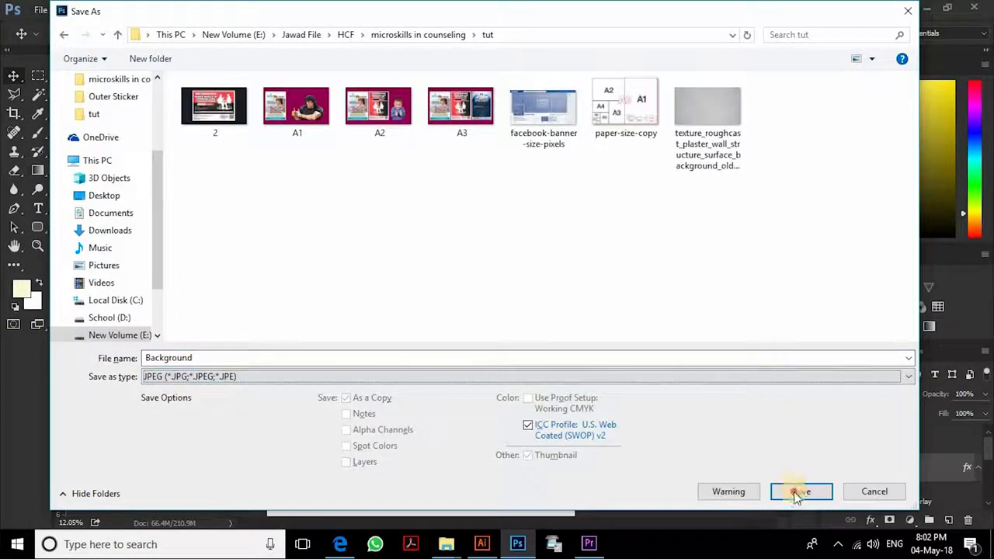
pyautogui.click(802, 491)
pyautogui.click(582, 132)
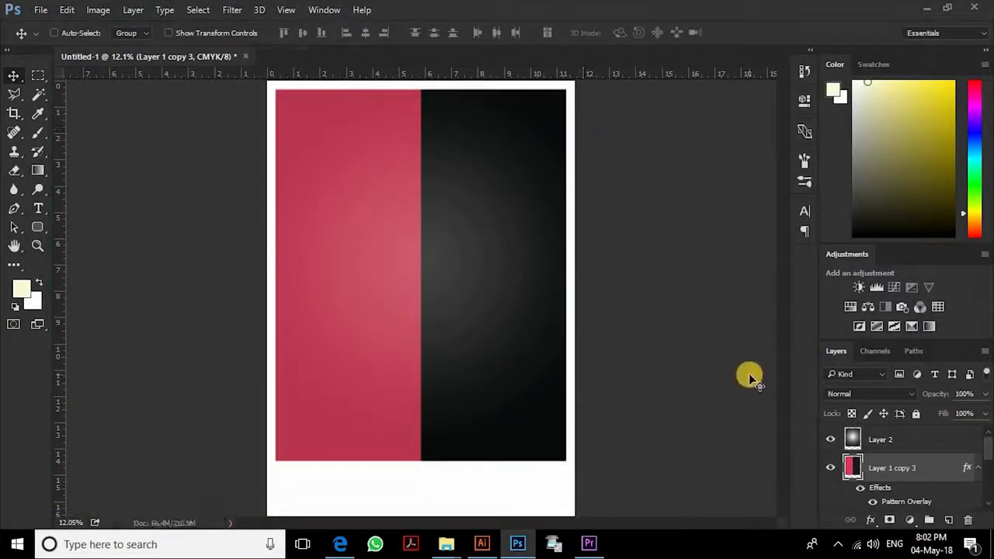
pyautogui.click(447, 544)
pyautogui.click(512, 489)
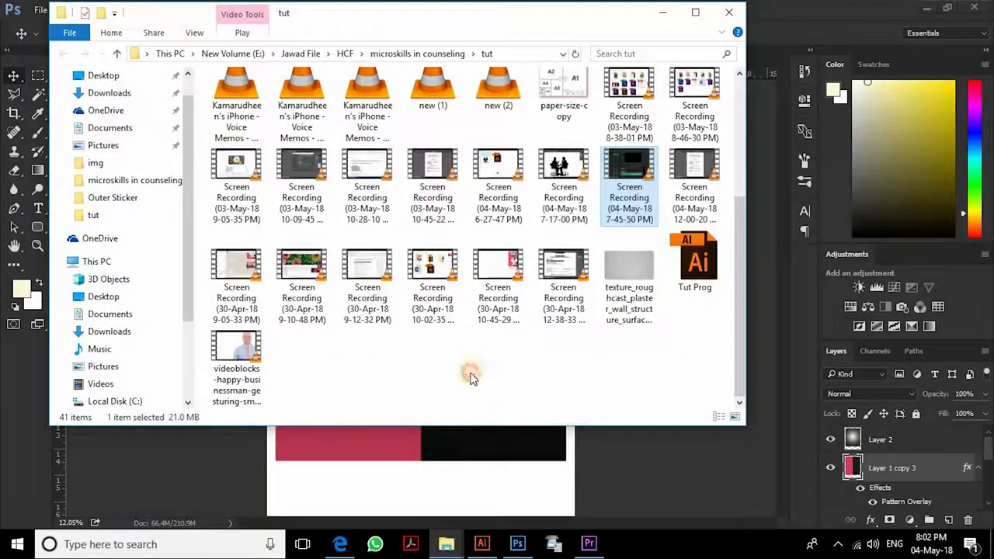
# - Drop Background.jpg centred onto the Illustrator poster, then open tut.ai from the files folder
pyautogui.moveTo(571, 161); pyautogui.dragTo(669, 311)
pyautogui.click(626, 34)
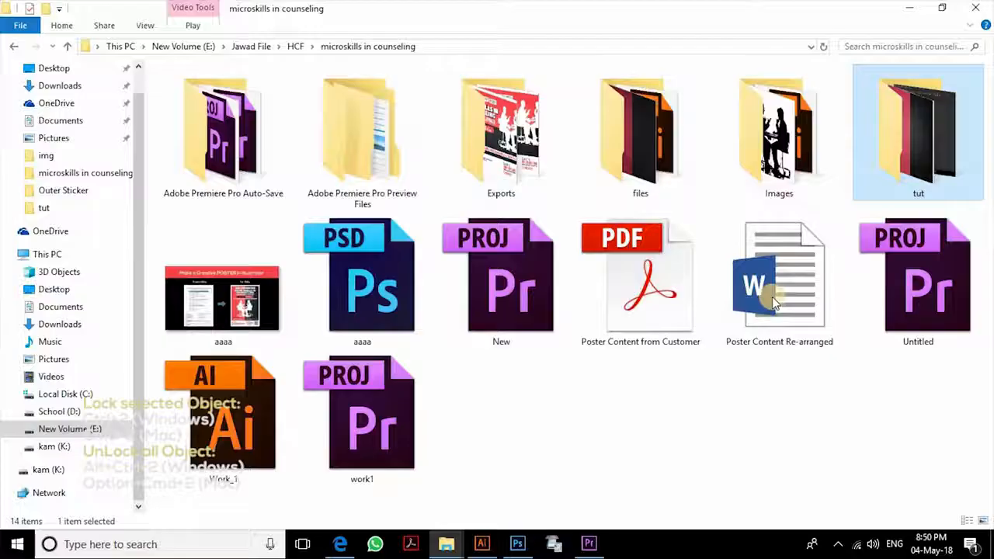
pyautogui.doubleClick(640, 132)
pyautogui.click(189, 137)
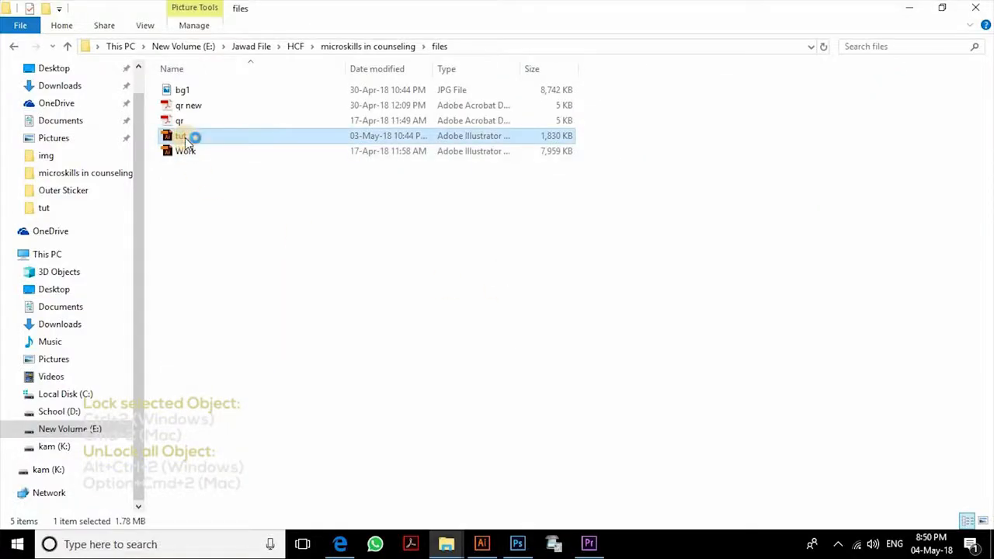
pyautogui.doubleClick(189, 138)
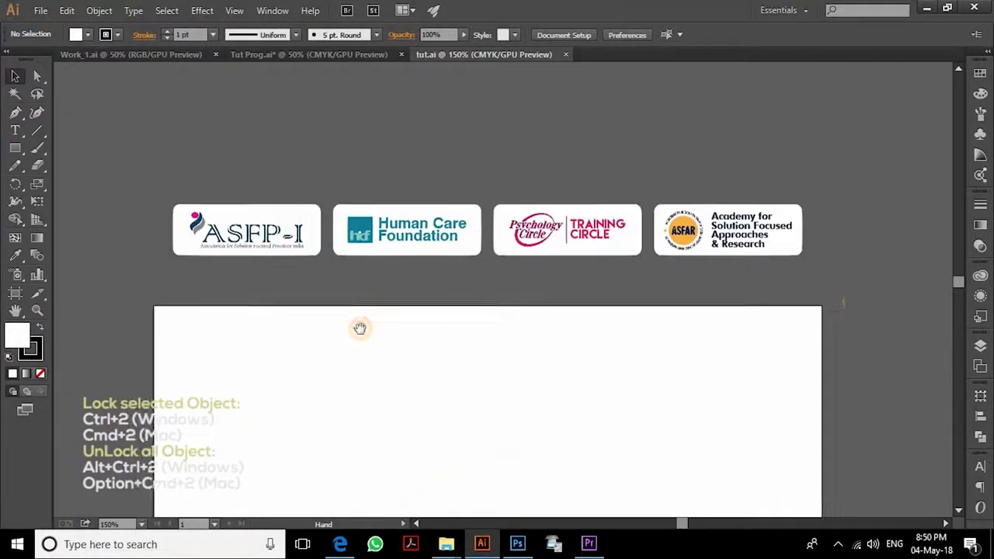
# - Copy the row of four logos and paste them across the top of the poster
pyautogui.moveTo(360, 328); pyautogui.dragTo(361, 335)
pyautogui.click(724, 247)
pyautogui.click(273, 55)
pyautogui.hotkey('ctrl', 'v')
pyautogui.moveTo(465, 288); pyautogui.dragTo(456, 226)
pyautogui.hotkey('ctrl', '2')
# - Make the main title, subtitle, and the date, venue and certification lines white
pyautogui.click(435, 232)
pyautogui.keyDown('shift'); pyautogui.click(432, 261); pyautogui.keyUp('shift')
pyautogui.keyDown('shift'); pyautogui.click(484, 284); pyautogui.keyUp('shift')
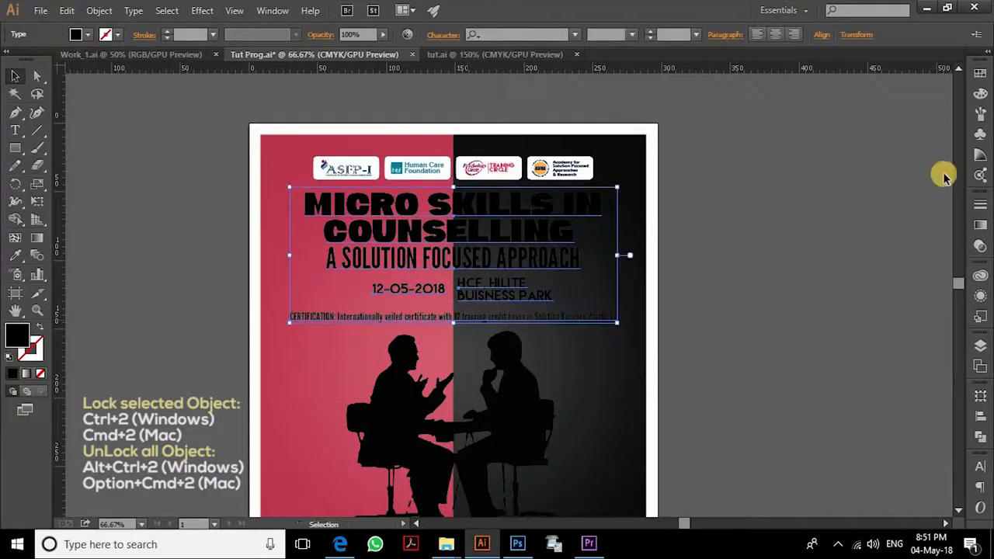
pyautogui.click(979, 77)
pyautogui.click(829, 106)
pyautogui.click(728, 371)
# - Make the two-person silhouette white
pyautogui.moveTo(728, 371); pyautogui.dragTo(722, 164)
pyautogui.click(535, 207)
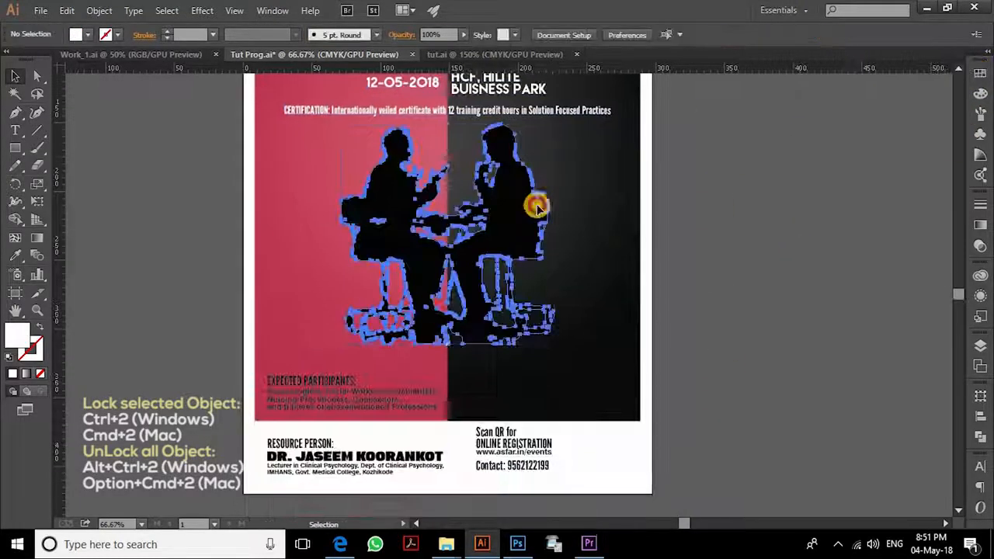
pyautogui.click(980, 74)
pyautogui.click(828, 105)
pyautogui.click(755, 309)
# - Make the Expected Participants and fees texts white
pyautogui.moveTo(710, 303); pyautogui.dragTo(694, 233)
pyautogui.click(315, 312)
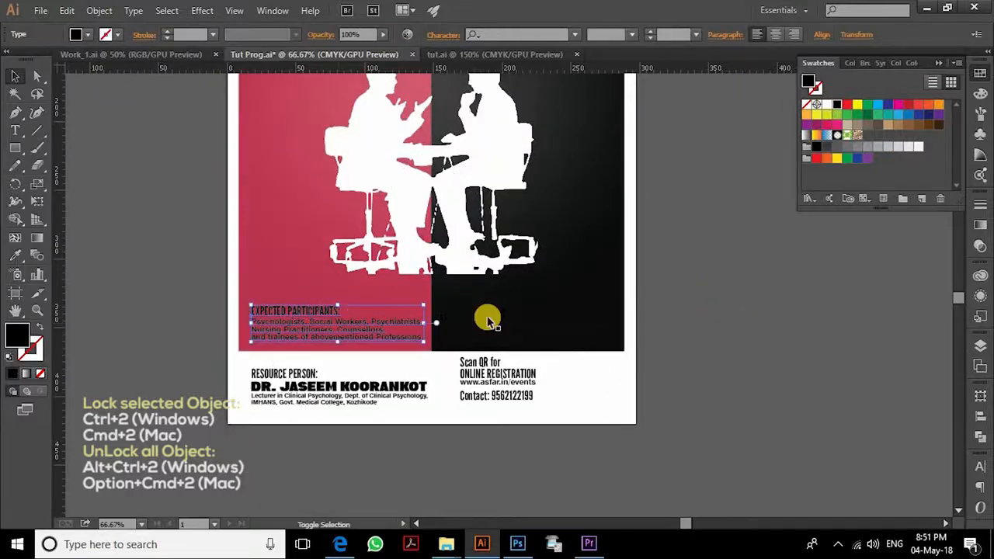
pyautogui.keyDown('shift'); pyautogui.click(493, 330); pyautogui.keyUp('shift')
pyautogui.click(828, 105)
pyautogui.click(773, 315)
pyautogui.moveTo(641, 421); pyautogui.dragTo(600, 308)
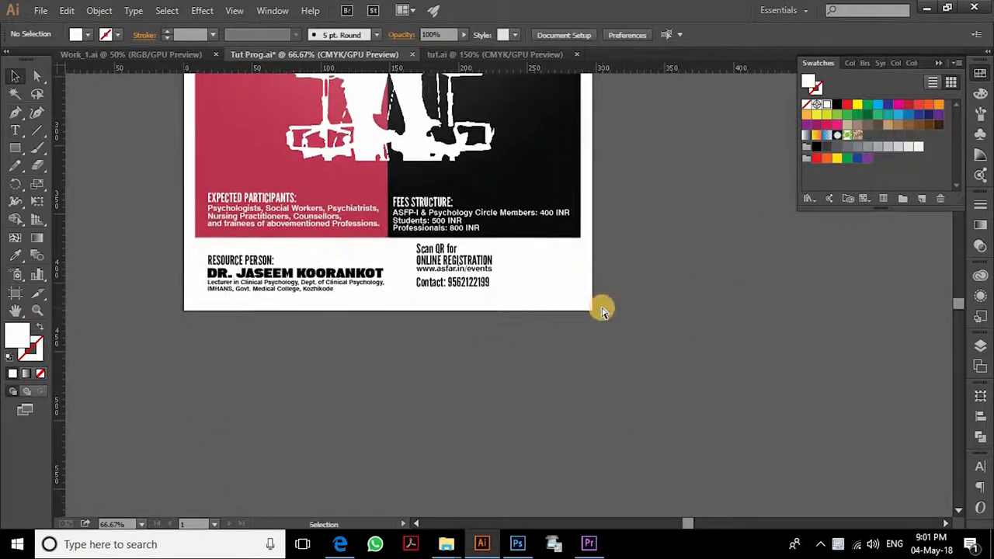
pyautogui.hotkey('ctrl', '+')
pyautogui.hotkey('ctrl', '+')
pyautogui.hotkey('ctrl', '+')
pyautogui.moveTo(458, 326); pyautogui.dragTo(504, 359)
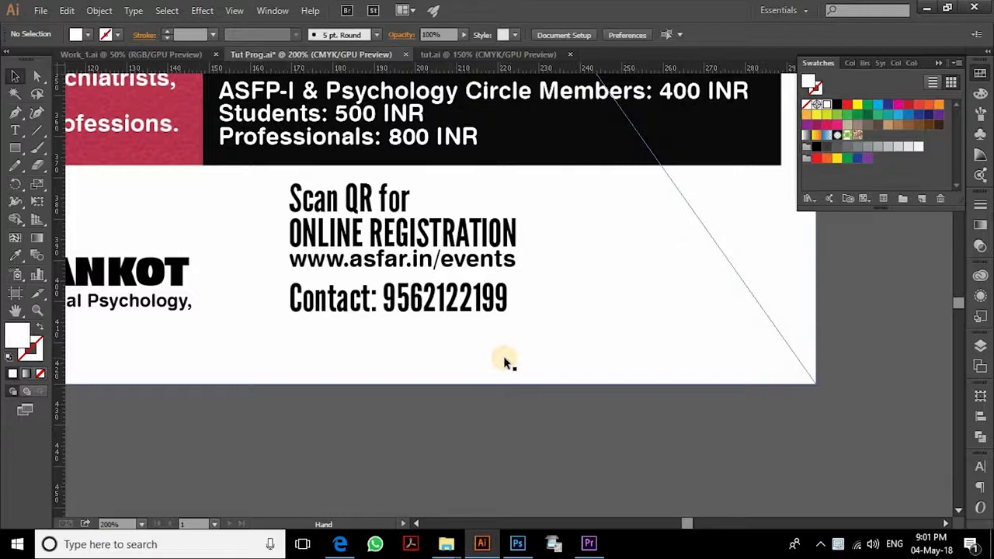
pyautogui.press('t')
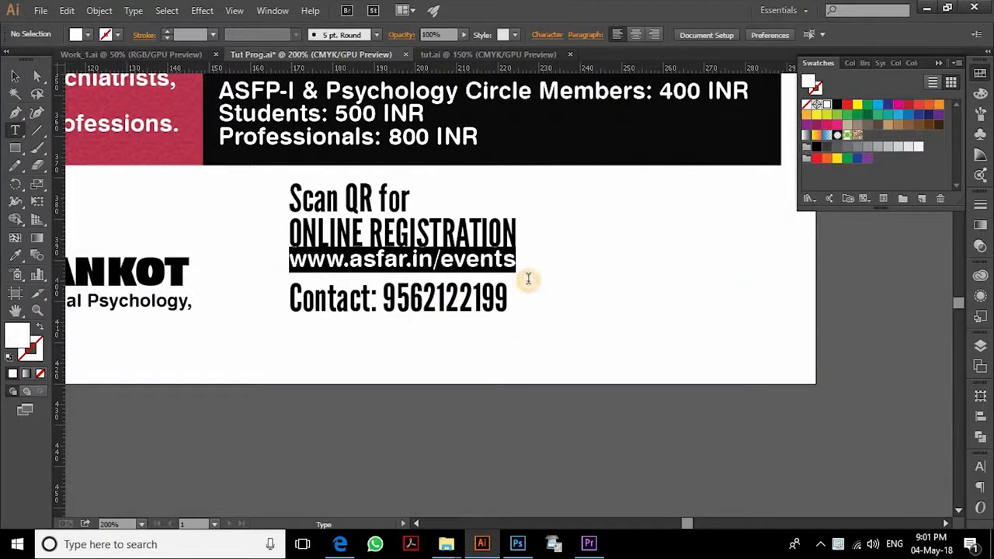
pyautogui.hotkey('ctrl', 'c')
pyautogui.click(526, 447)
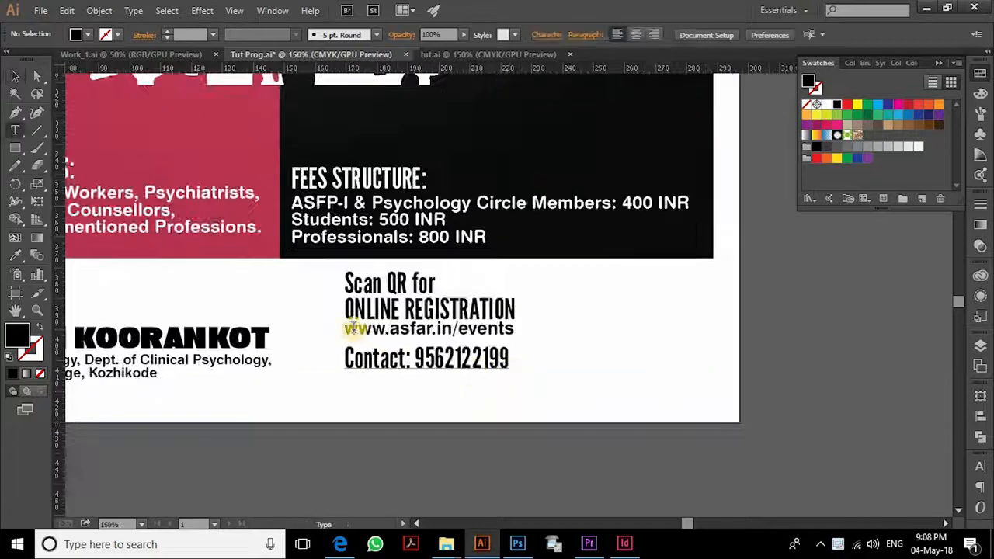
# - Create a new InDesign document with the default settings
pyautogui.click(577, 461)
pyautogui.click(626, 544)
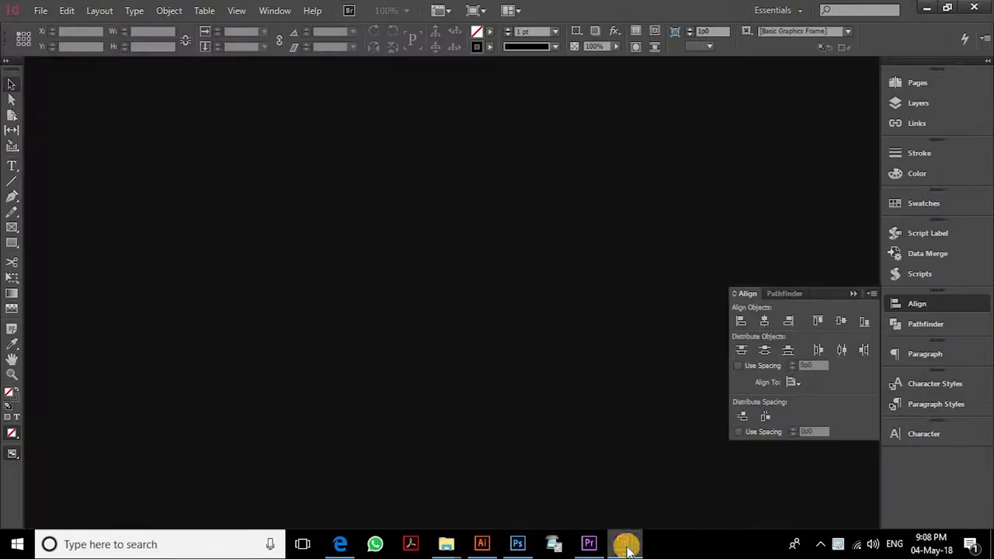
pyautogui.click(41, 10)
pyautogui.moveTo(218, 26)
pyautogui.click(278, 26)
pyautogui.click(600, 436)
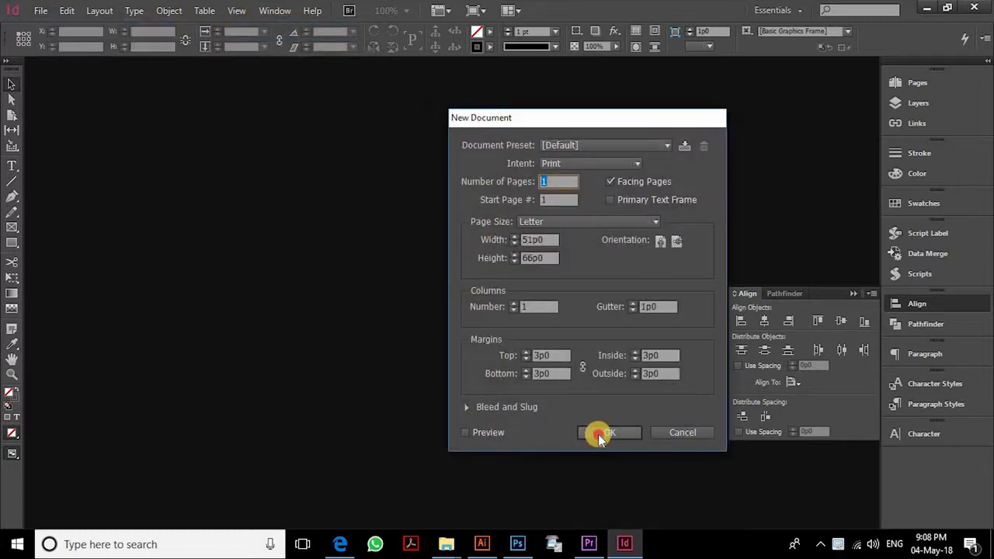
# - Generate a Web Hyperlink QR code for the address and place it on the page
pyautogui.click(170, 10)
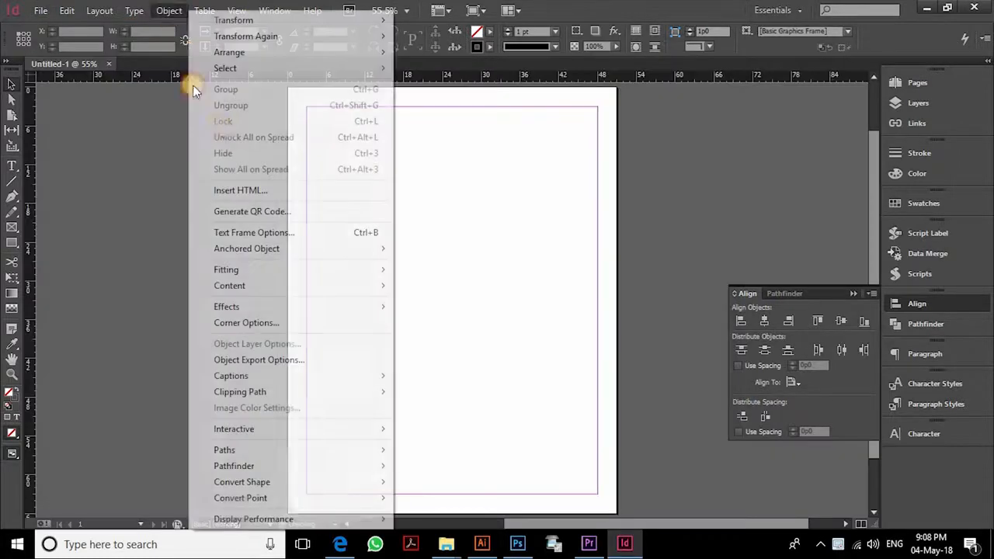
pyautogui.click(260, 206)
pyautogui.click(392, 178)
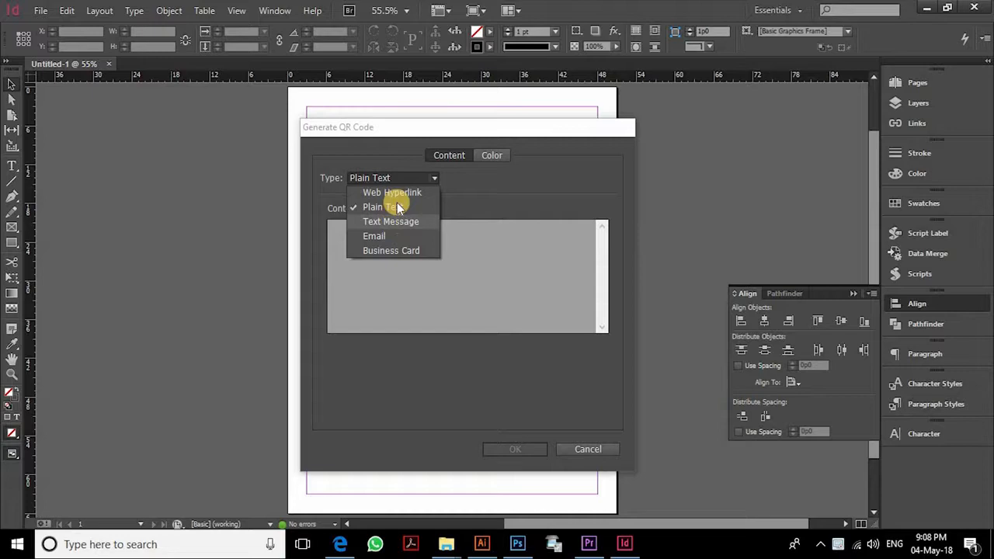
pyautogui.click(392, 191)
pyautogui.click(383, 241)
pyautogui.click(519, 451)
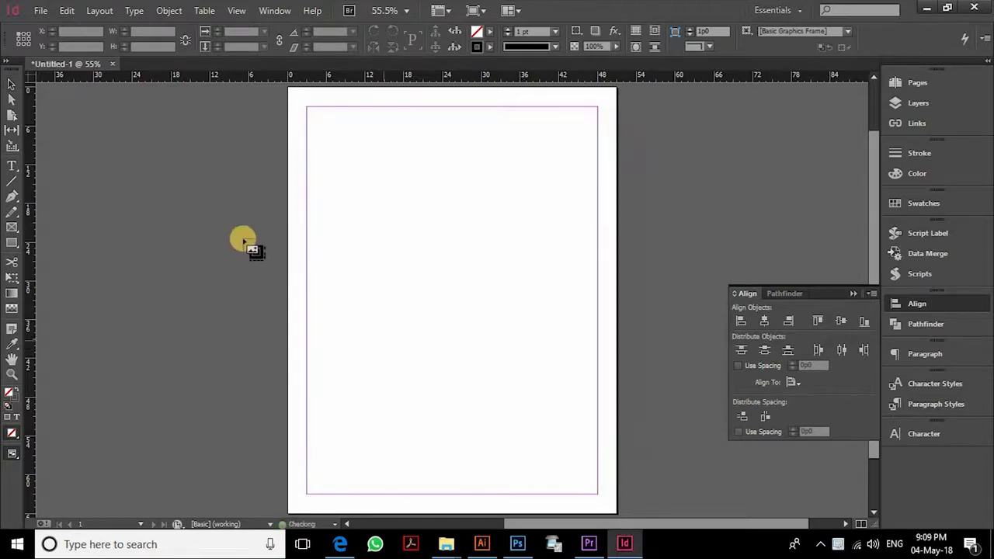
pyautogui.click(412, 294)
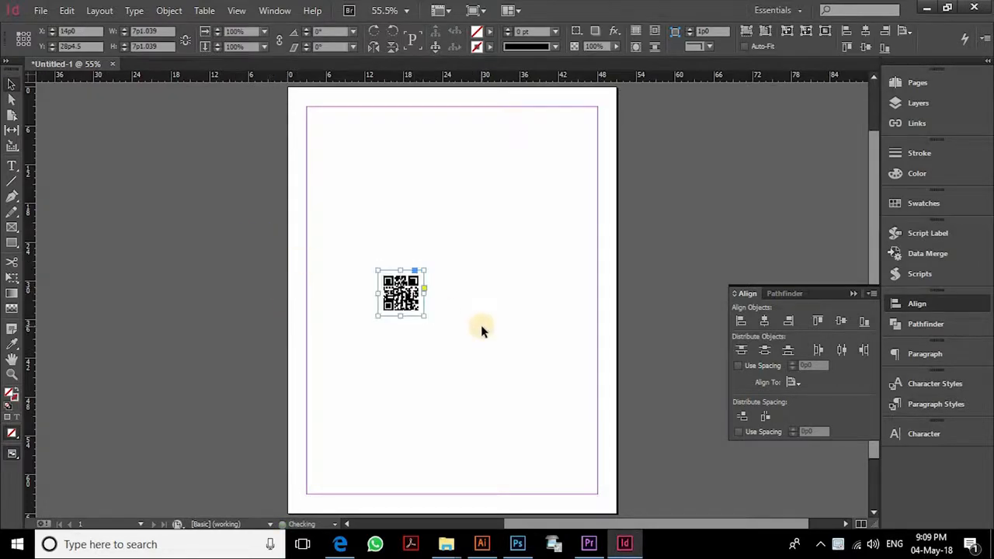
pyautogui.hotkey('ctrl', 'e')
# - Export the page as QR.pdf into the microskills in counseling > tut folder
pyautogui.scroll(3, 272, 295)
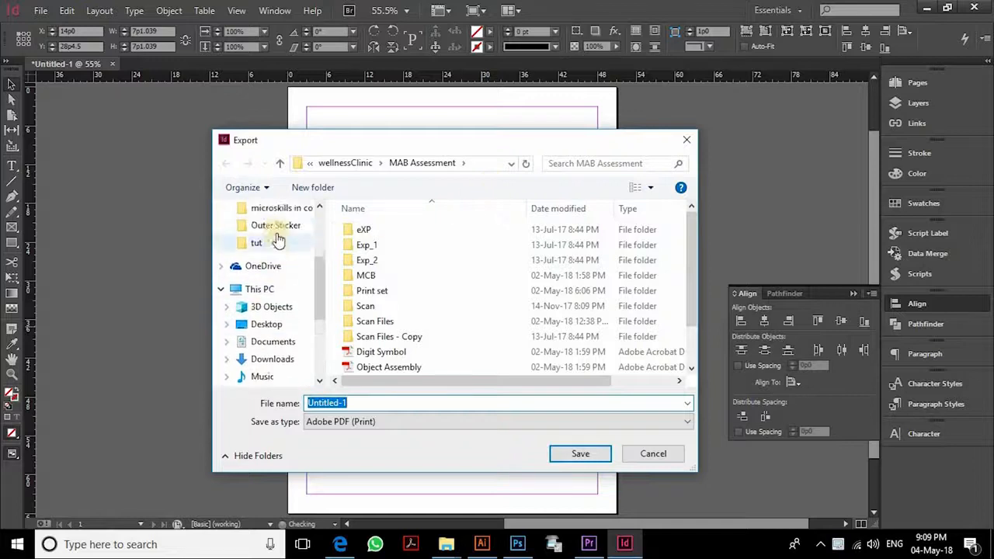
pyautogui.click(276, 224)
pyautogui.scroll(-2, 689, 293)
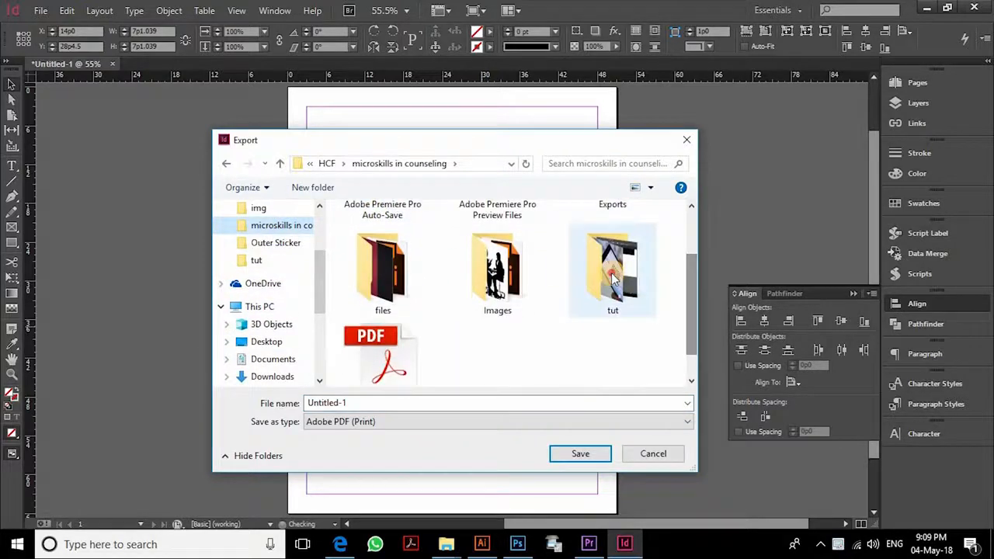
pyautogui.doubleClick(613, 261)
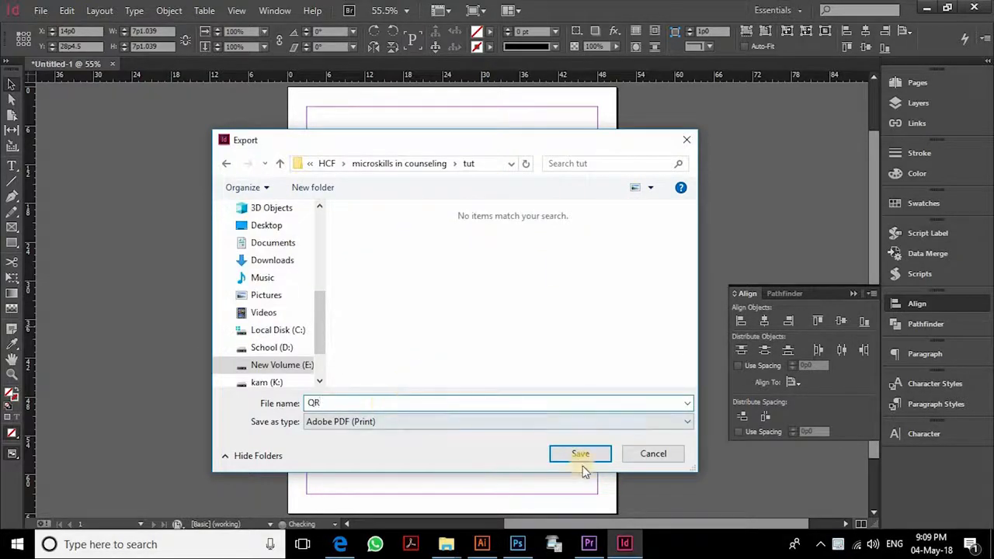
pyautogui.click(580, 457)
pyautogui.click(701, 479)
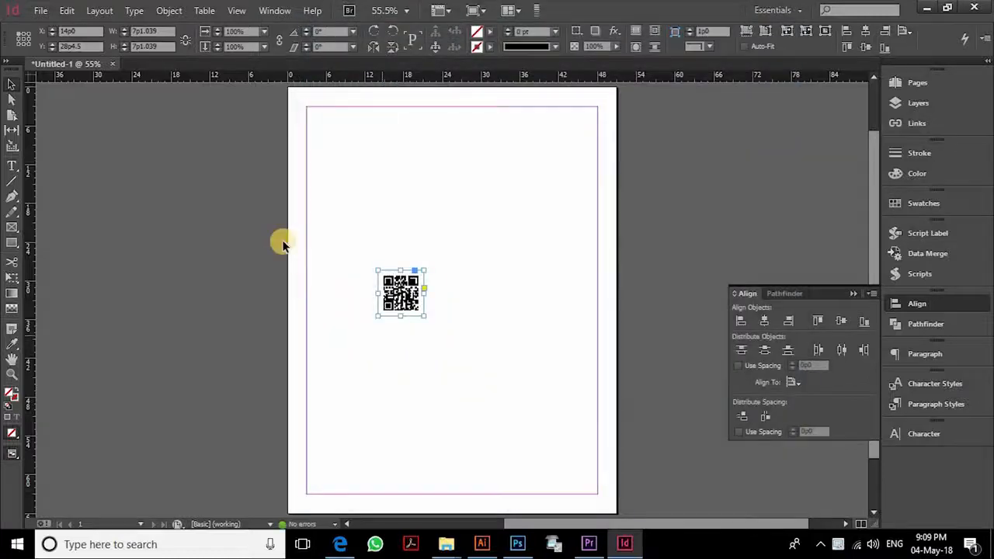
pyautogui.click(350, 208)
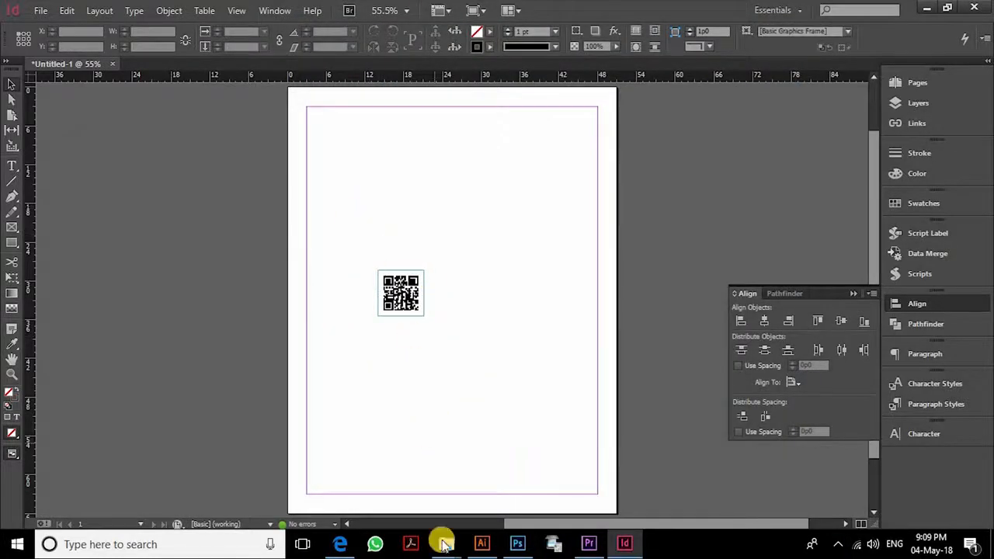
# - Open the tut folder window and drag QR.pdf toward Illustrator
pyautogui.click(445, 546)
pyautogui.click(525, 481)
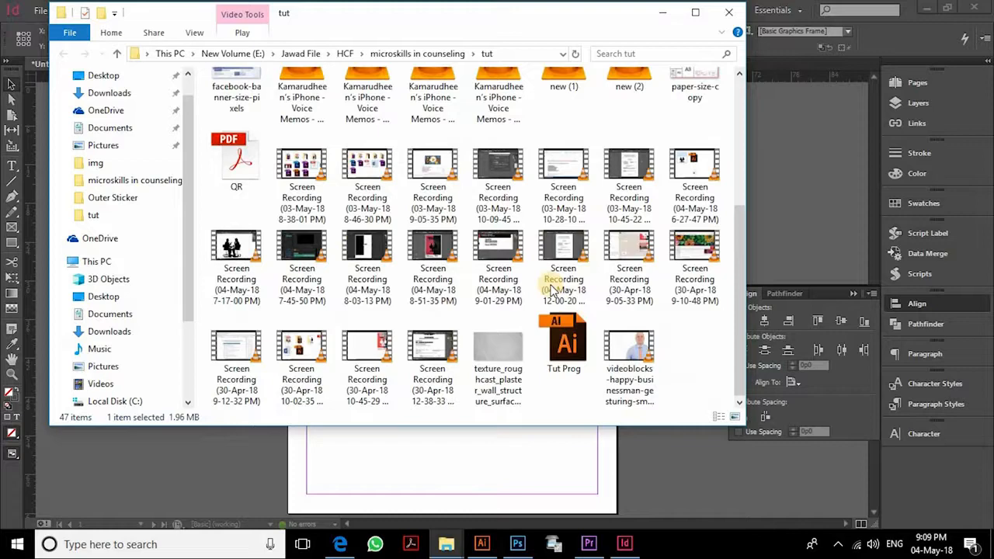
pyautogui.moveTo(236, 163); pyautogui.dragTo(614, 55)
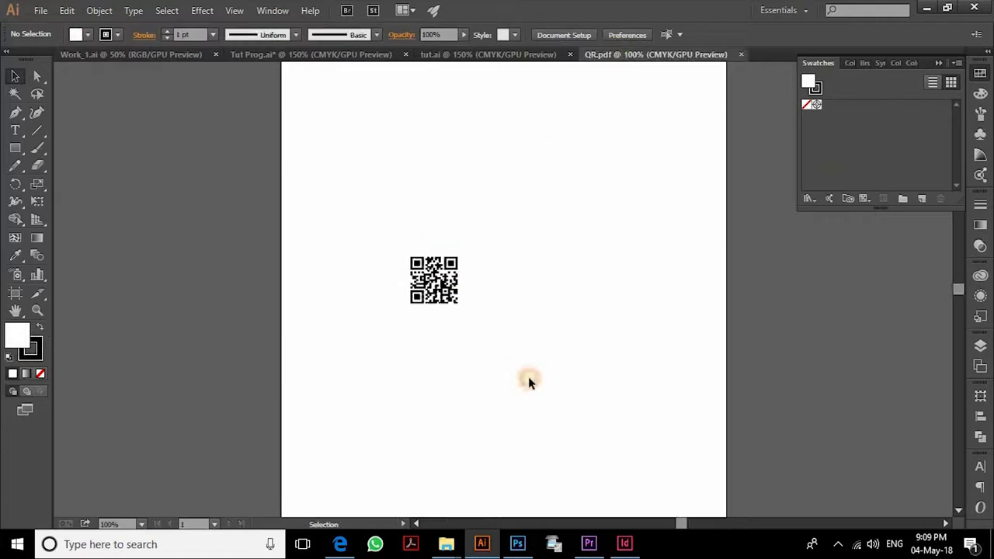
# - Drop QR.pdf into the Illustrator document, then delete the placed file
pyautogui.moveTo(529, 378); pyautogui.dragTo(368, 190)
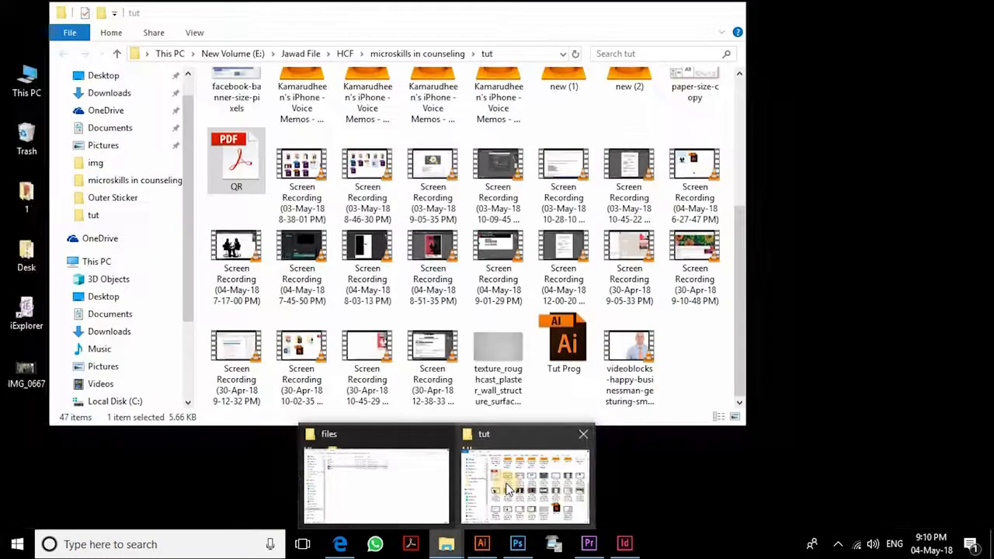
pyautogui.click(507, 481)
pyautogui.moveTo(335, 303); pyautogui.dragTo(672, 336)
pyautogui.click(531, 270)
pyautogui.click(651, 274)
pyautogui.press('Delete')
# - Open QR.pdf in Illustrator and paste its QR code beside the 'Scan QR for ONLINE REGISTRATION' text
pyautogui.hotkey('alt', 'Tab')
pyautogui.moveTo(241, 162); pyautogui.dragTo(619, 55)
pyautogui.moveTo(510, 379); pyautogui.dragTo(509, 380)
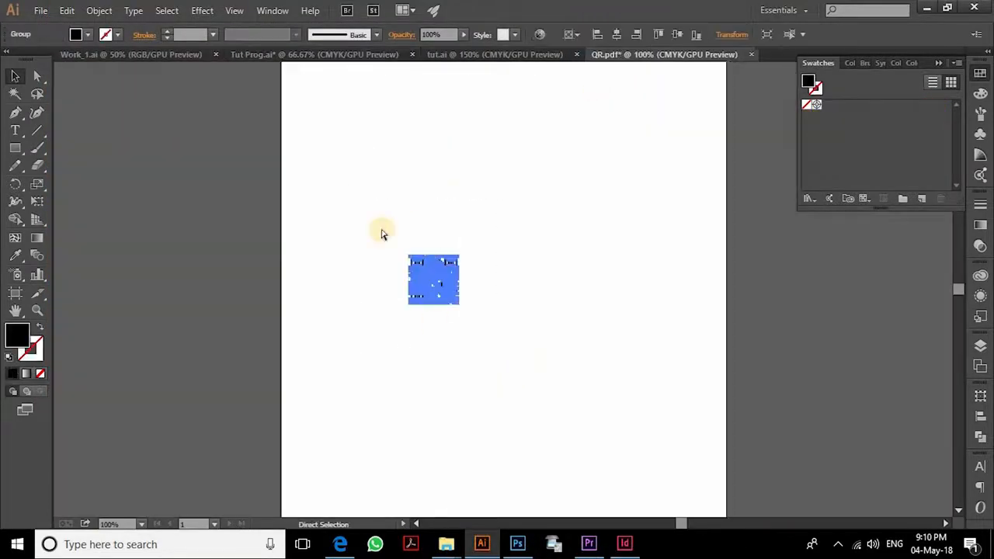
pyautogui.click(260, 54)
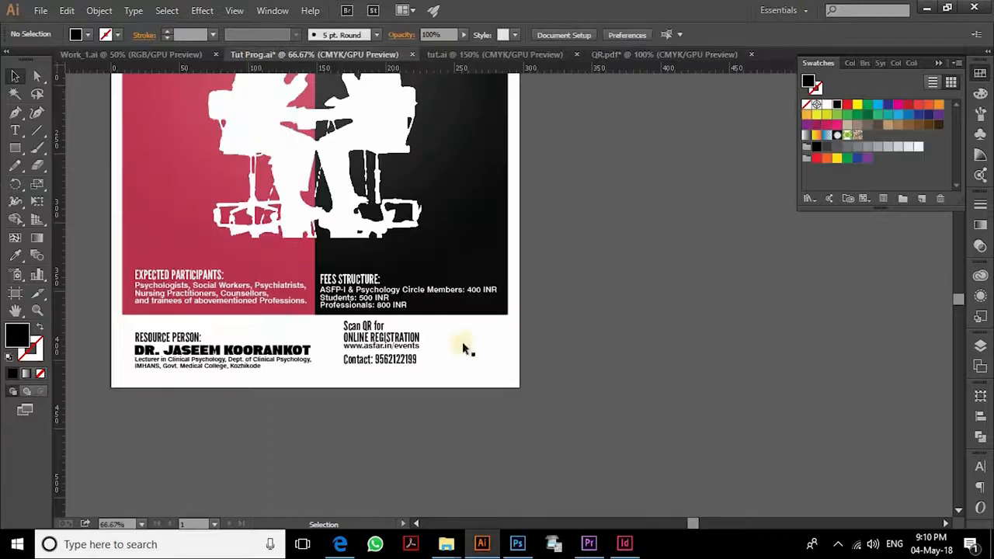
pyautogui.hotkey('ctrl', 'v')
pyautogui.moveTo(517, 283); pyautogui.dragTo(486, 344)
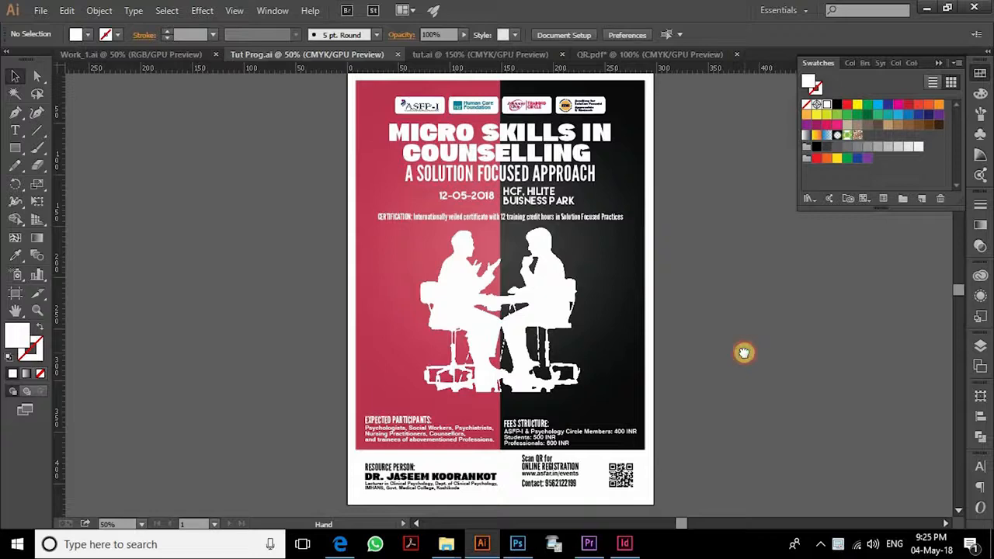
pyautogui.moveTo(744, 352); pyautogui.dragTo(743, 352)
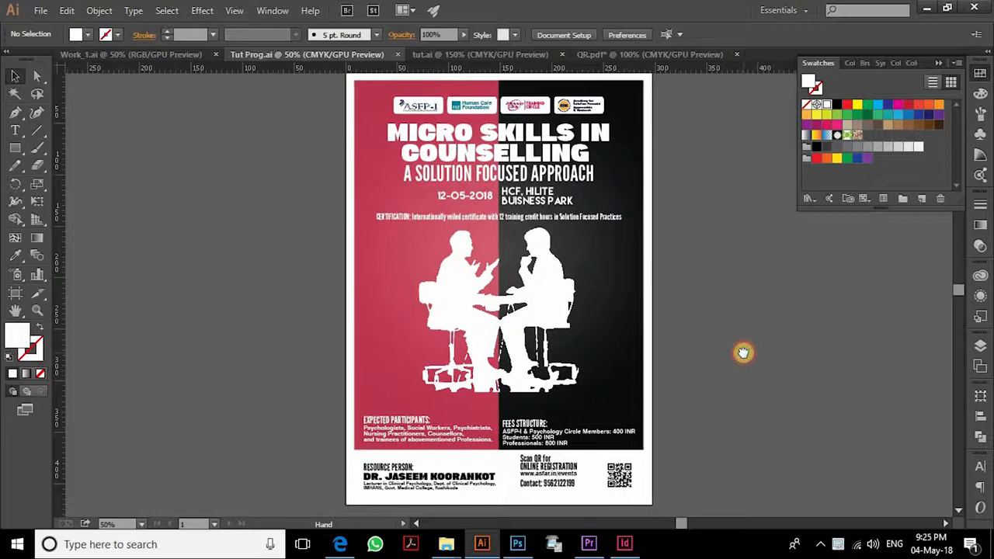
pyautogui.hotkey('ctrl', '+')
pyautogui.hotkey('ctrl', '+')
pyautogui.hotkey('ctrl', '+')
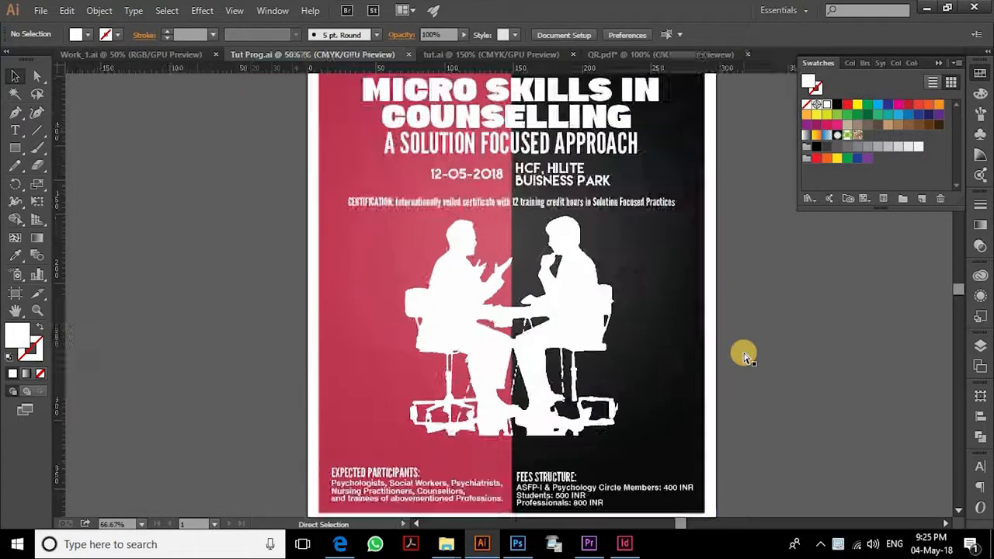
pyautogui.hotkey('ctrl', '-')
pyautogui.hotkey('ctrl', '-')
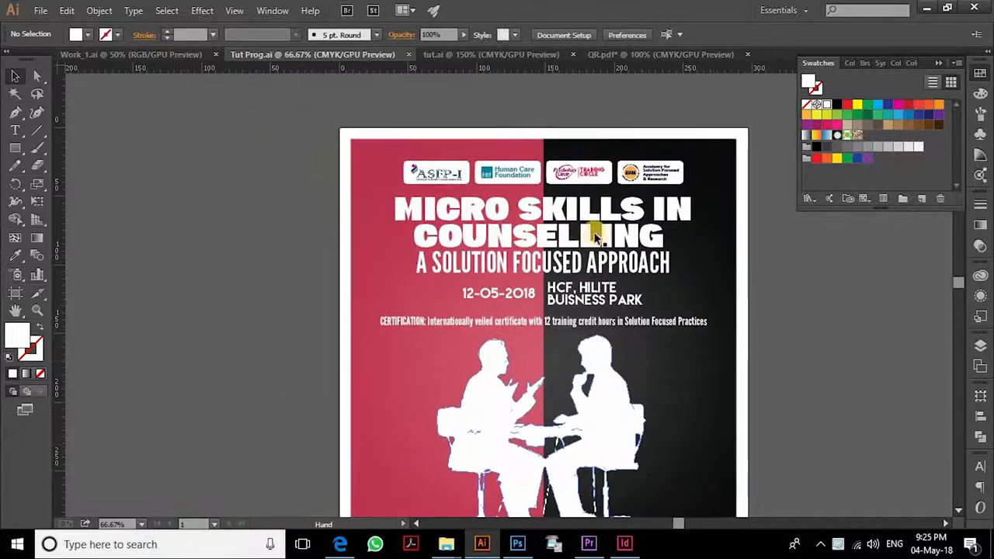
# - Duplicate the poster title to the left of the artboard
pyautogui.click(600, 226)
pyautogui.moveTo(623, 257); pyautogui.dragTo(663, 263)
pyautogui.moveTo(600, 223); pyautogui.dragTo(290, 221)
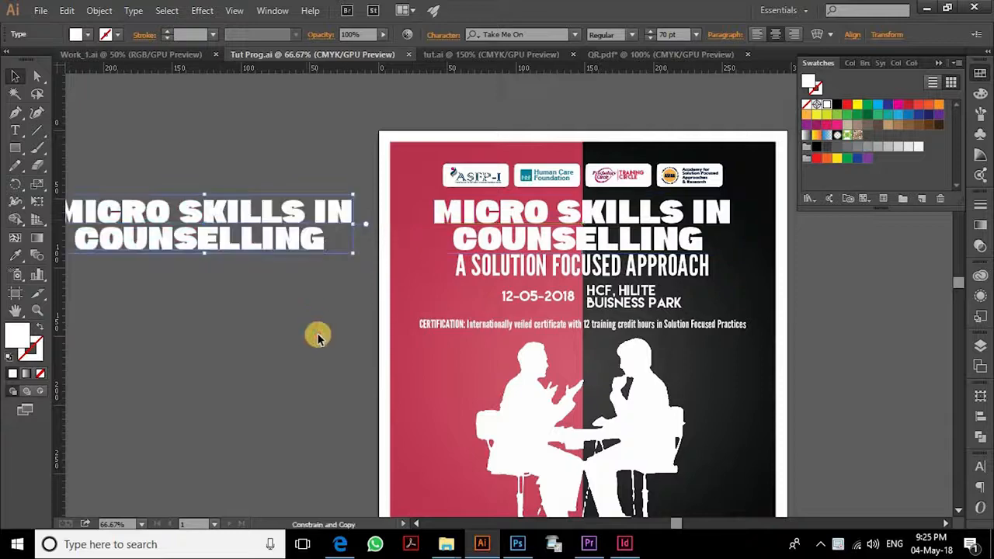
pyautogui.click(340, 346)
pyautogui.moveTo(326, 327); pyautogui.dragTo(461, 371)
# - Expand the copied title into outlines
pyautogui.click(414, 303)
pyautogui.click(428, 381)
pyautogui.press('t')
pyautogui.moveTo(330, 266); pyautogui.dragTo(361, 283)
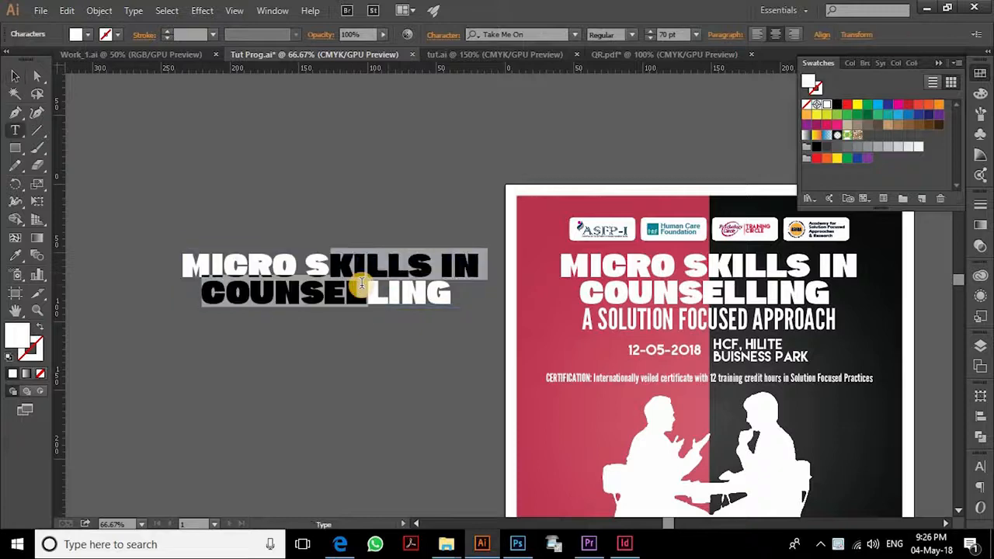
pyautogui.press('Escape')
pyautogui.click(102, 11)
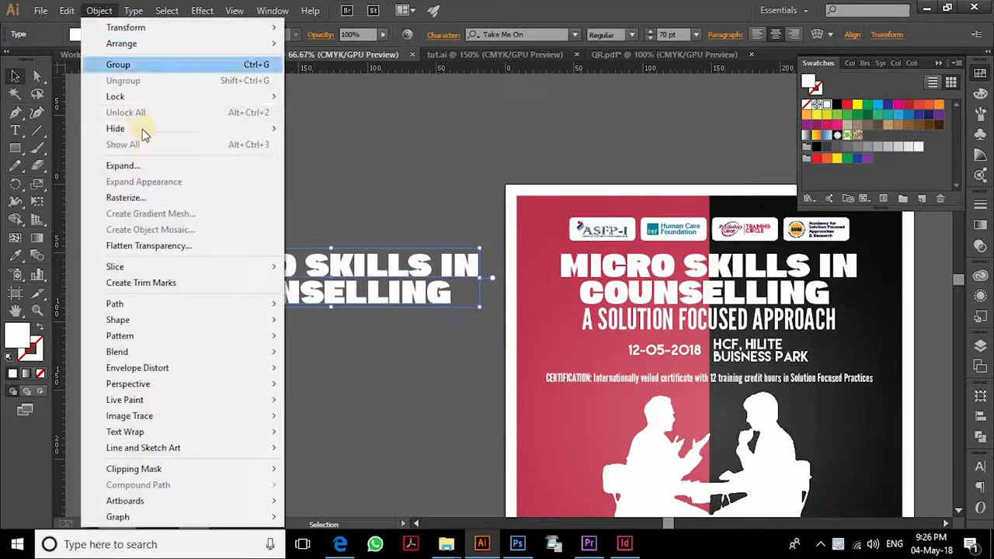
pyautogui.click(162, 166)
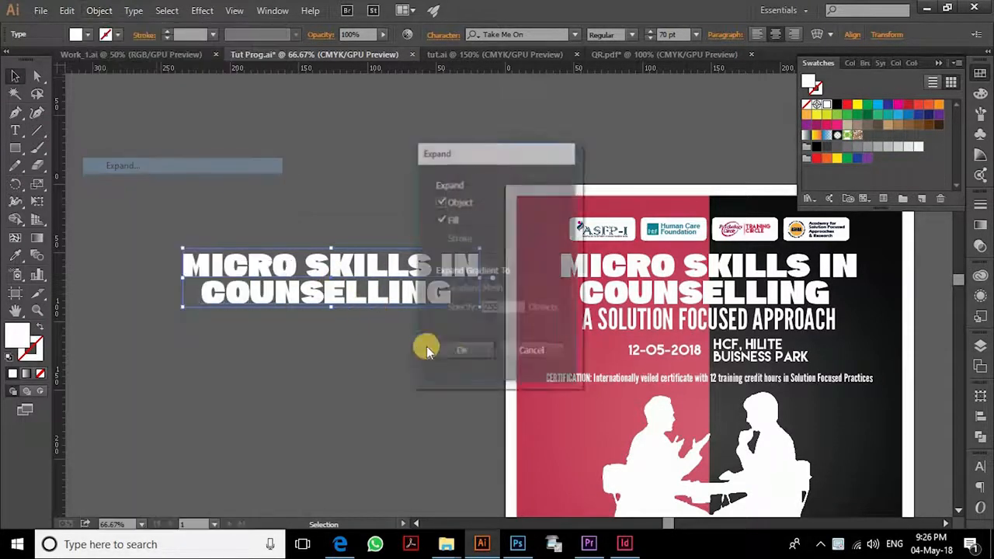
pyautogui.click(461, 350)
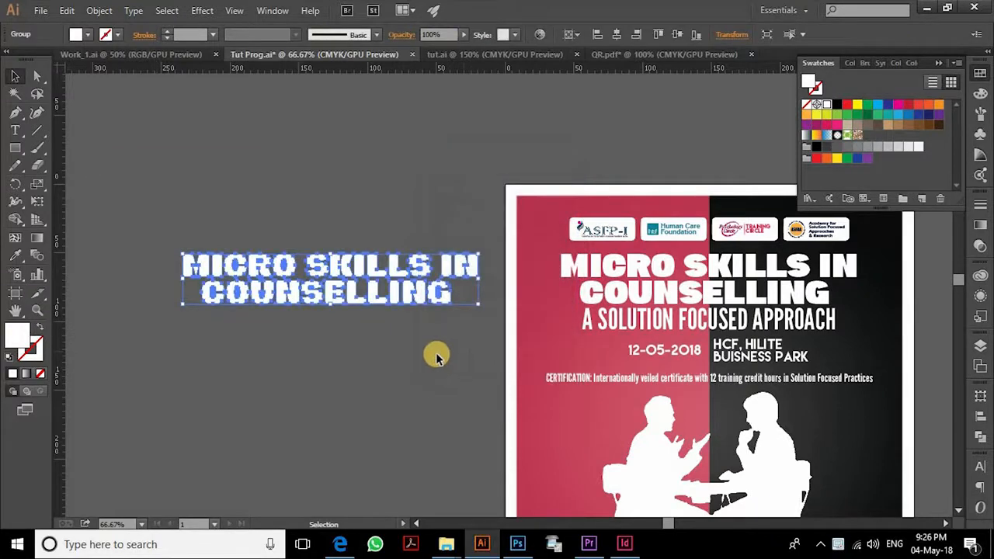
# - Give the outlined title a 5 pt black stroke, then delete it
pyautogui.click(981, 204)
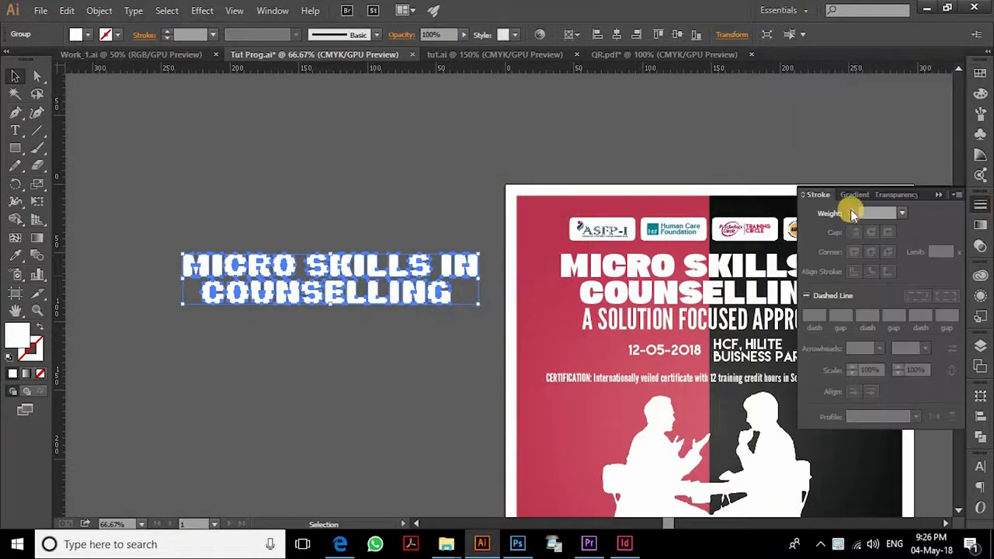
pyautogui.click(856, 233)
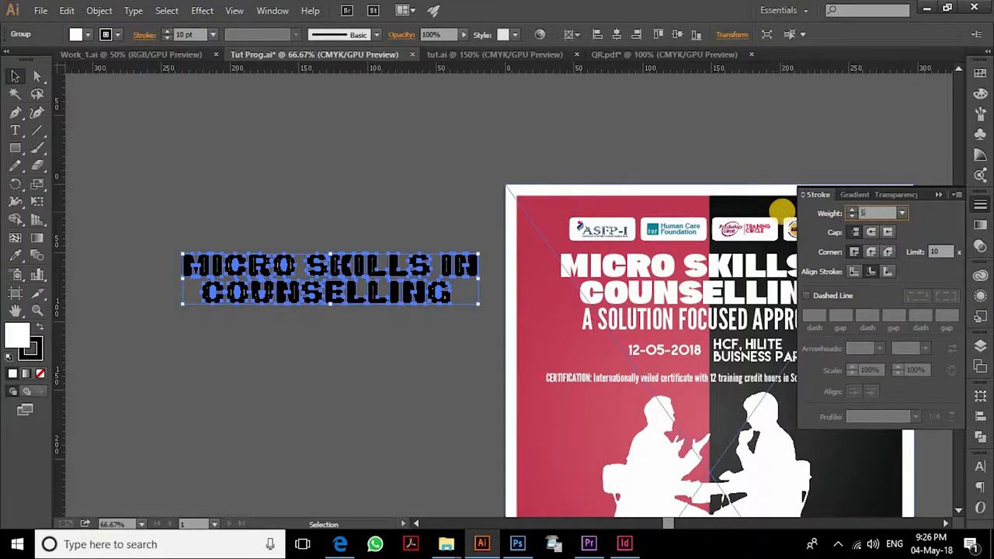
pyautogui.write('5')
pyautogui.press('Return')
pyautogui.click(423, 353)
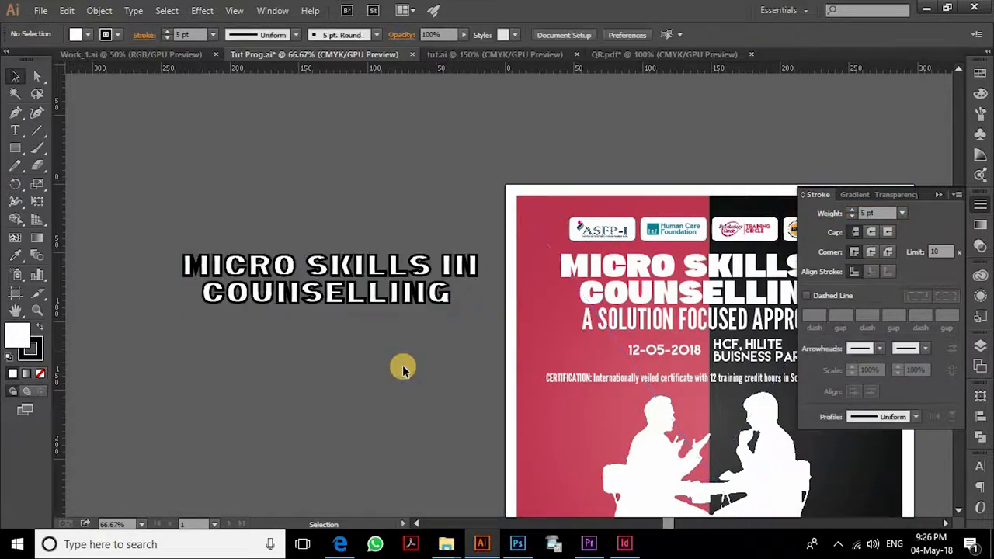
pyautogui.click(367, 266)
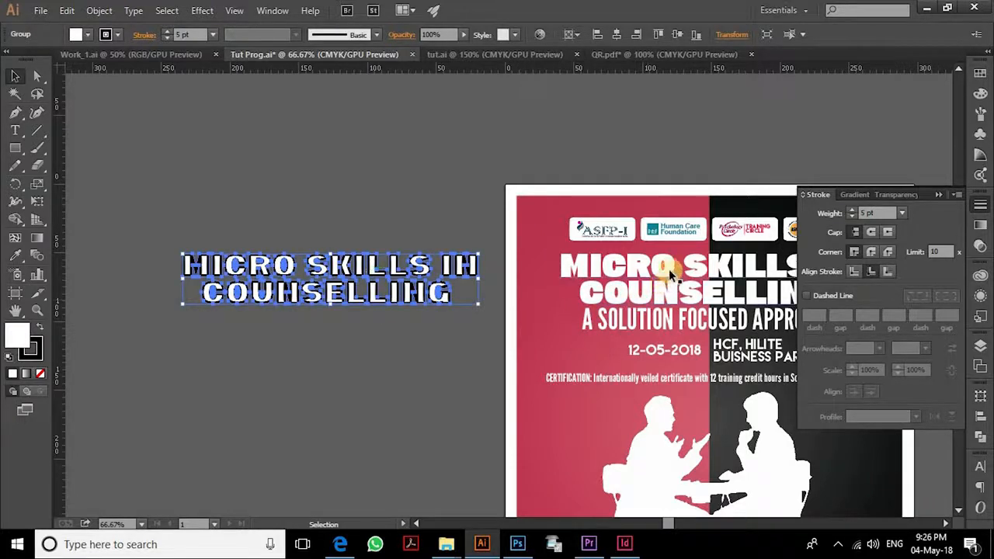
pyautogui.press('Delete')
# - Repeat the 5 pt outlined copy, delete it, and drag out a fresh title copy
pyautogui.moveTo(420, 270); pyautogui.dragTo(285, 270)
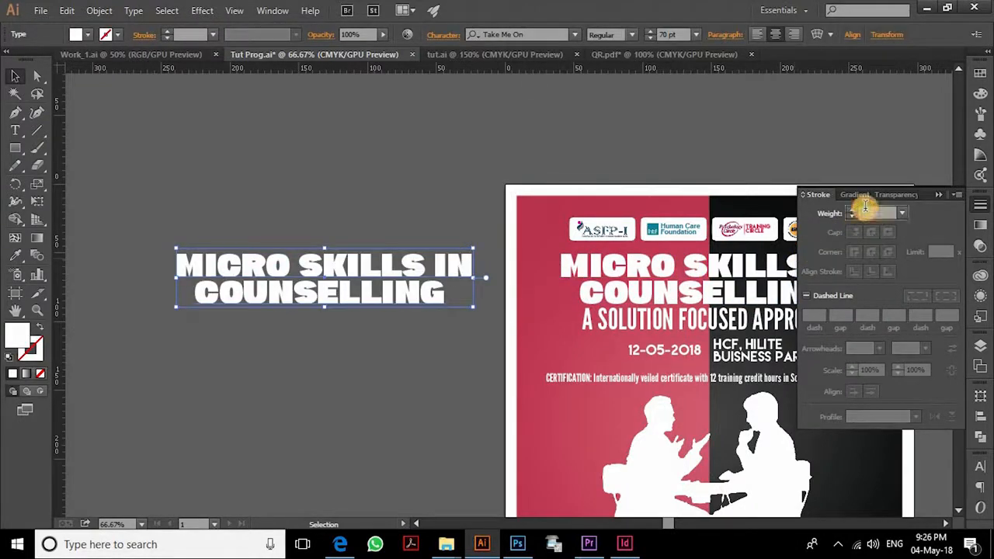
pyautogui.press('Return')
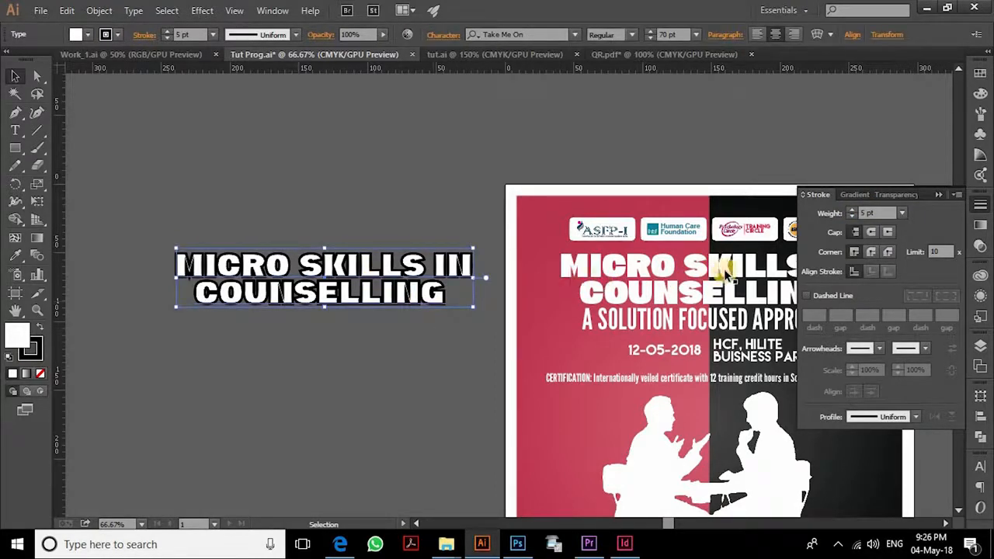
pyautogui.press('Delete')
pyautogui.moveTo(723, 264); pyautogui.dragTo(270, 264)
# - Expand the title copy into outline shapes
pyautogui.click(100, 11)
pyautogui.click(121, 166)
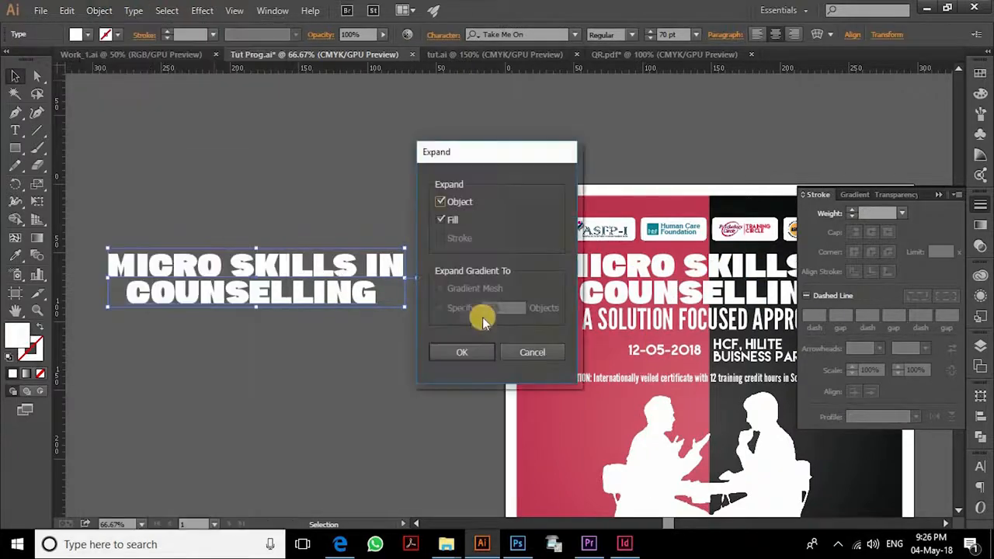
pyautogui.click(477, 353)
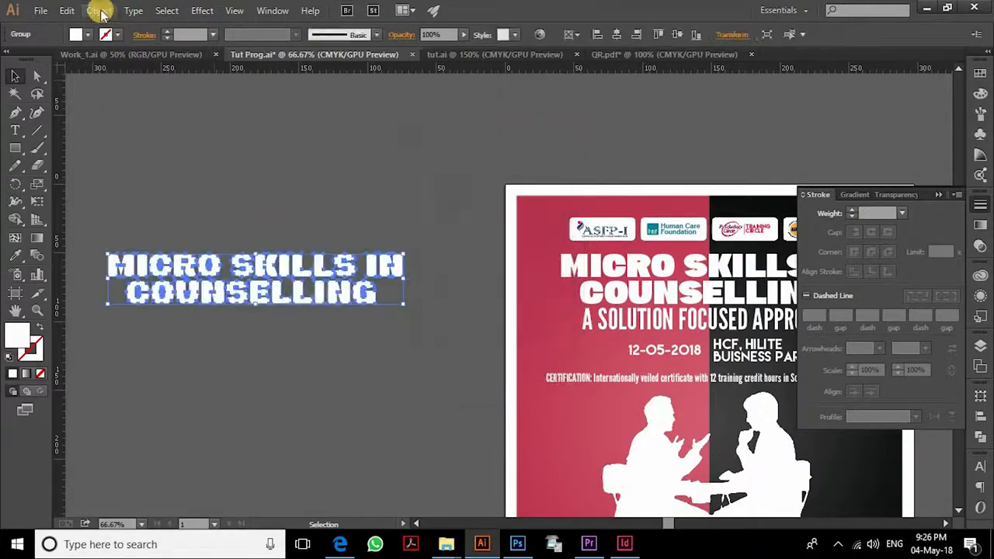
# - Apply a 2 mm Offset Path with round joins around the letters
pyautogui.click(101, 17)
pyautogui.moveTo(272, 304)
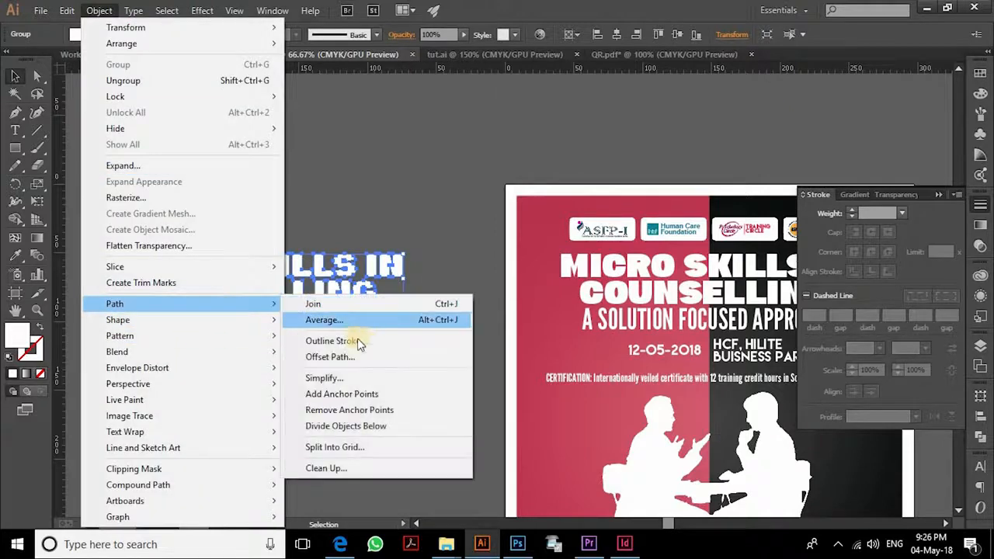
pyautogui.click(349, 366)
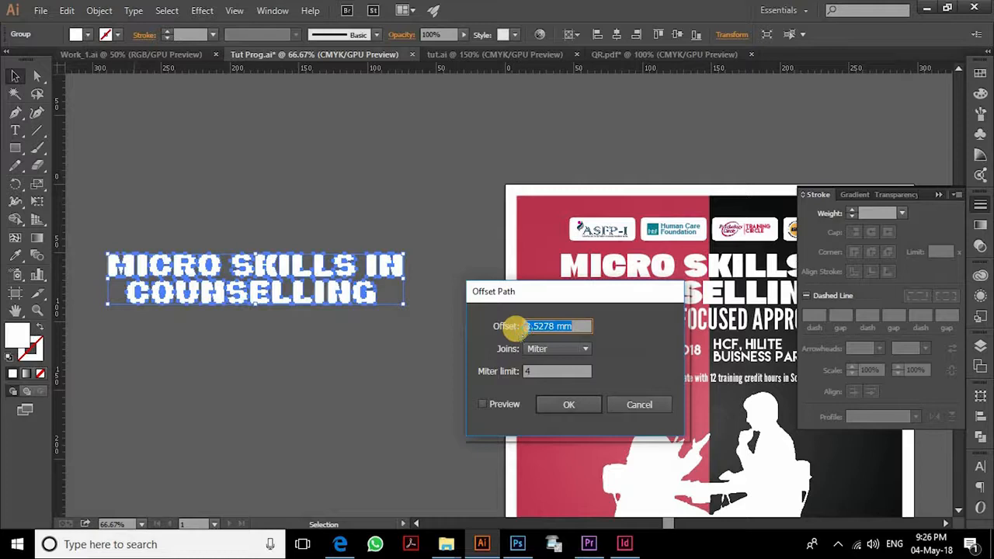
pyautogui.click(547, 352)
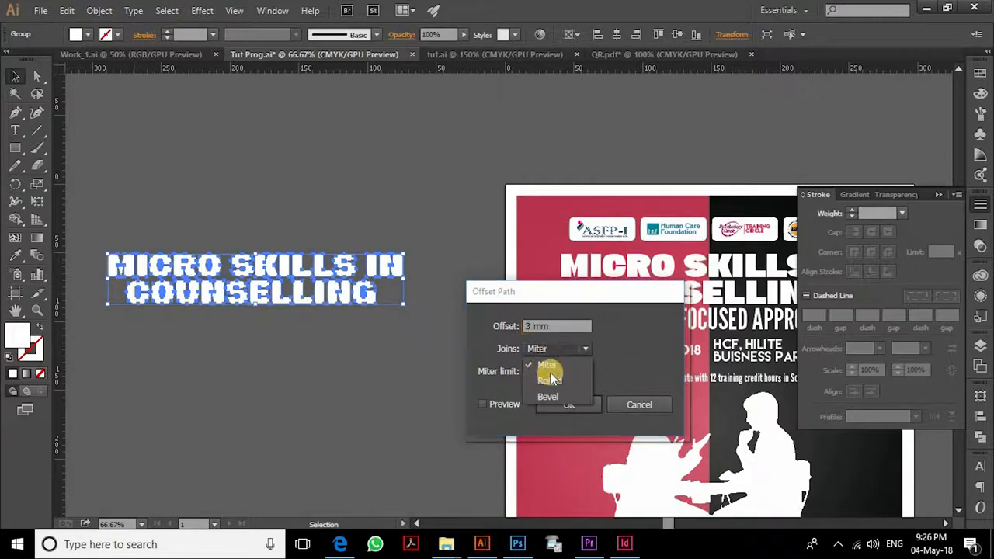
pyautogui.click(551, 381)
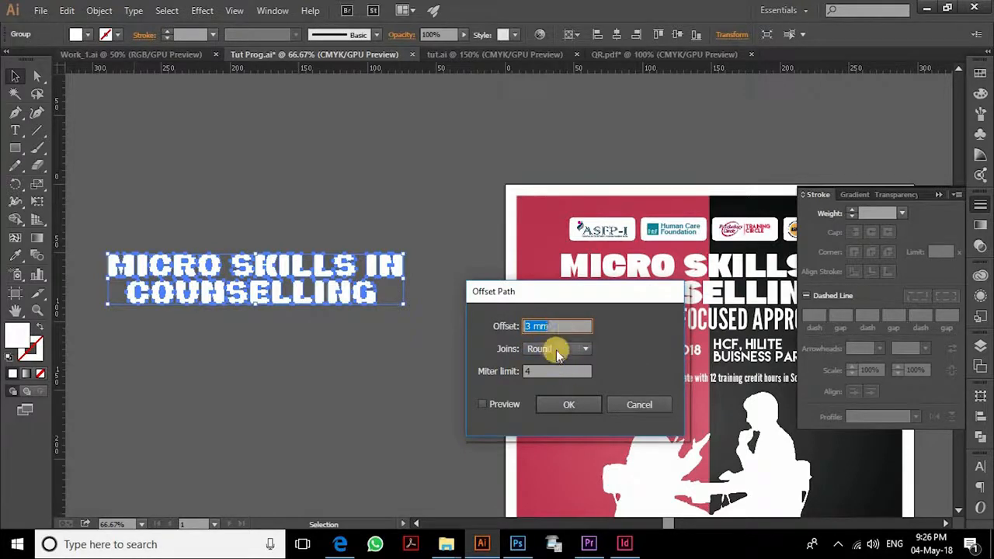
pyautogui.click(500, 406)
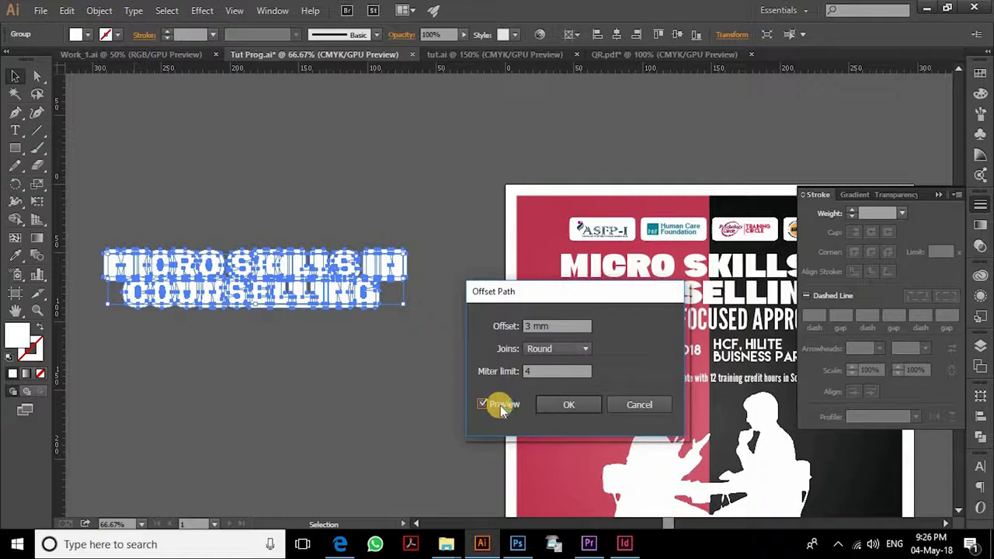
pyautogui.click(512, 327)
pyautogui.press('Tab')
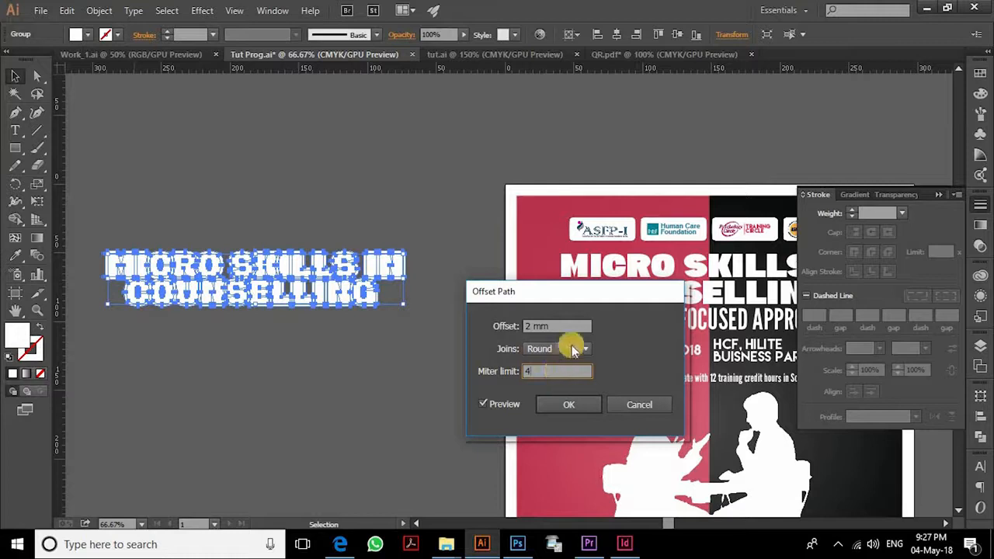
pyautogui.click(583, 349)
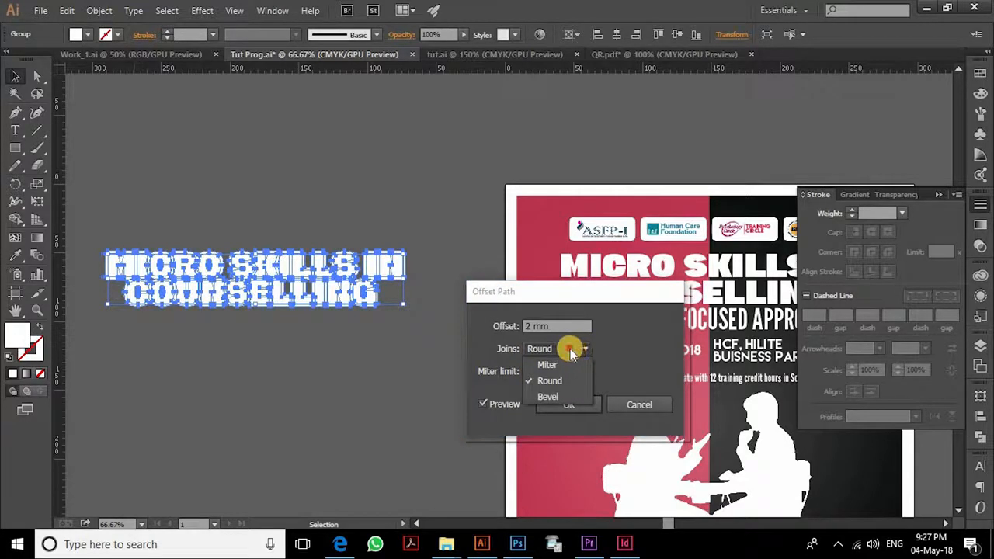
pyautogui.click(571, 351)
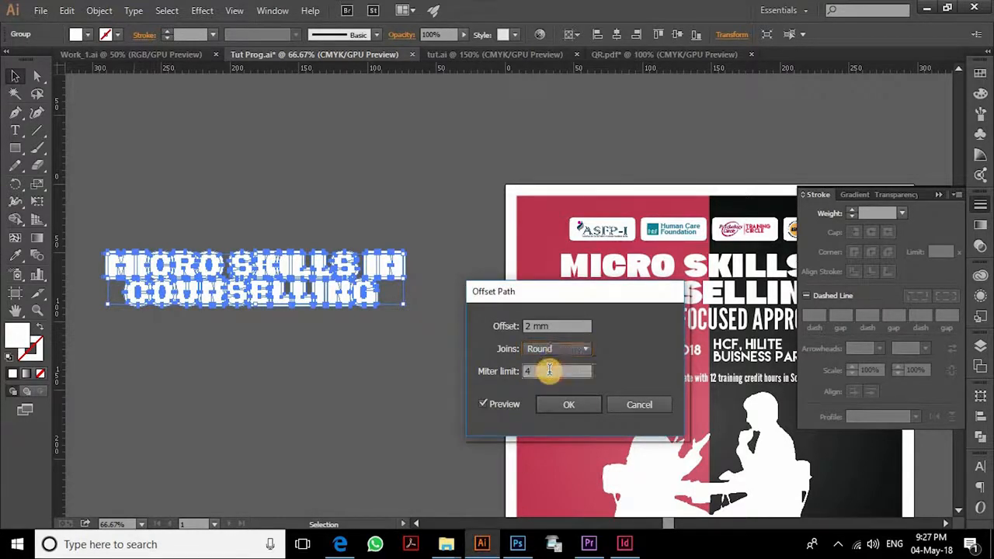
pyautogui.click(579, 406)
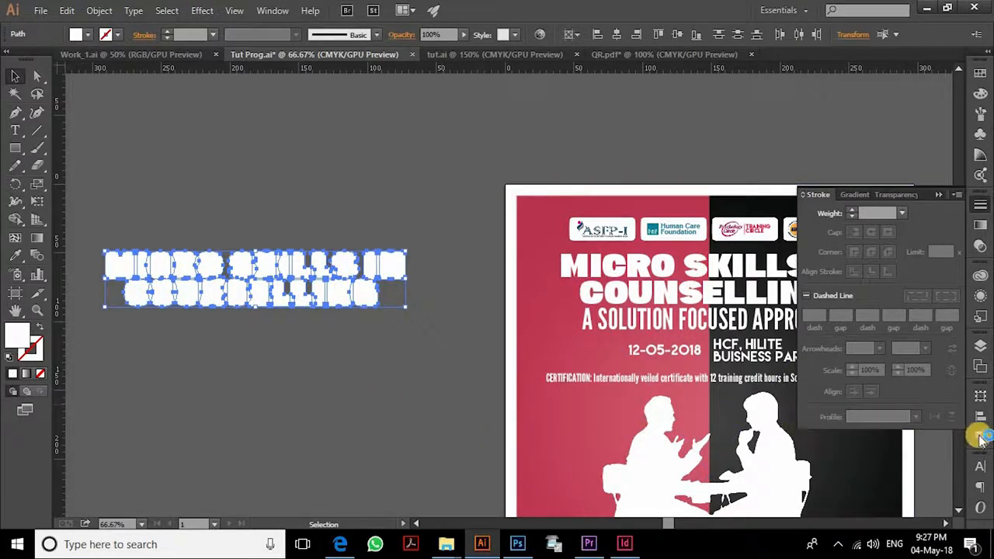
pyautogui.click(980, 438)
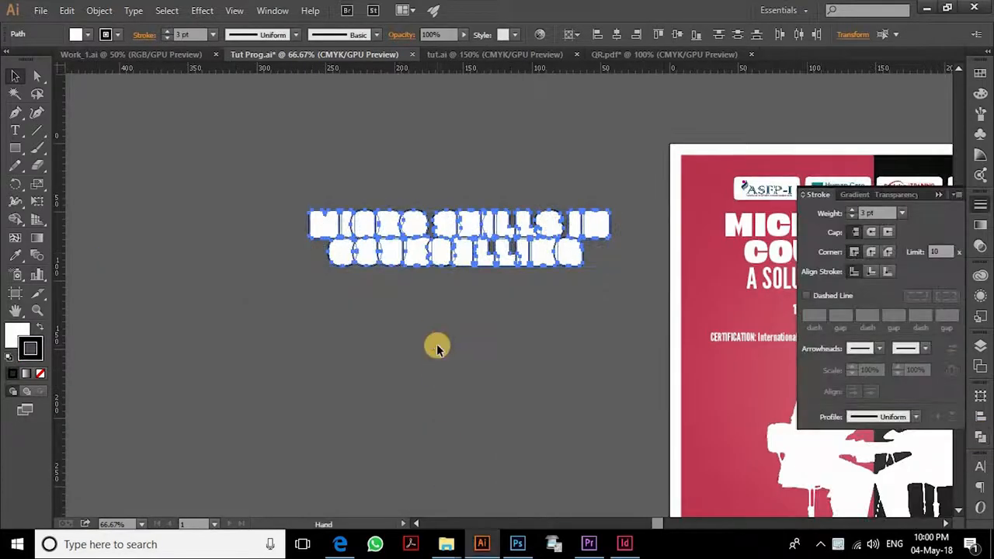
# - Merge the offset letter shapes into one bubble outline with Pathfinder Unite
pyautogui.hotkey('ctrl', '+')
pyautogui.hotkey('ctrl', '+')
pyautogui.moveTo(362, 276); pyautogui.dragTo(499, 328)
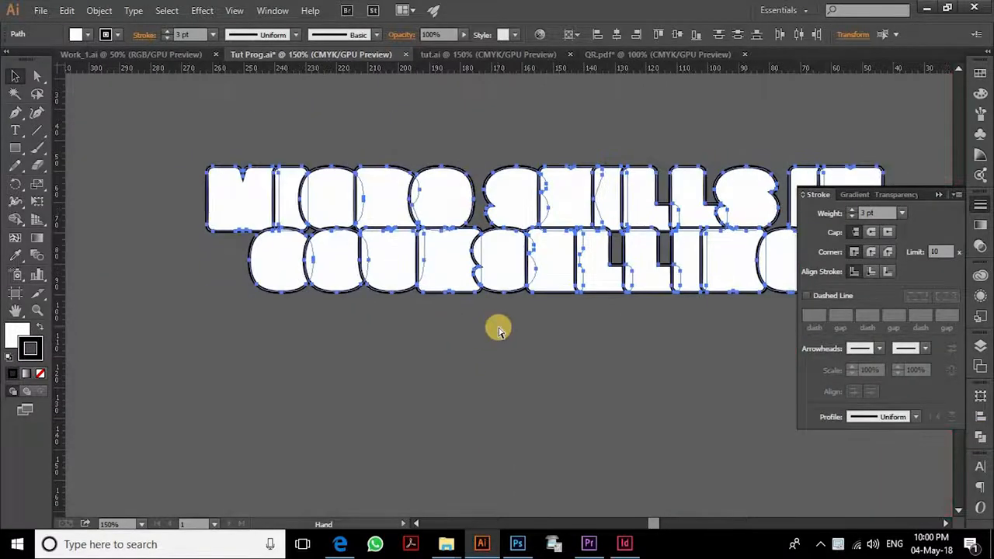
pyautogui.hotkey('ctrl', '+')
pyautogui.moveTo(339, 293); pyautogui.dragTo(453, 340)
pyautogui.hotkey('ctrl', '+')
pyautogui.moveTo(382, 296); pyautogui.dragTo(436, 312)
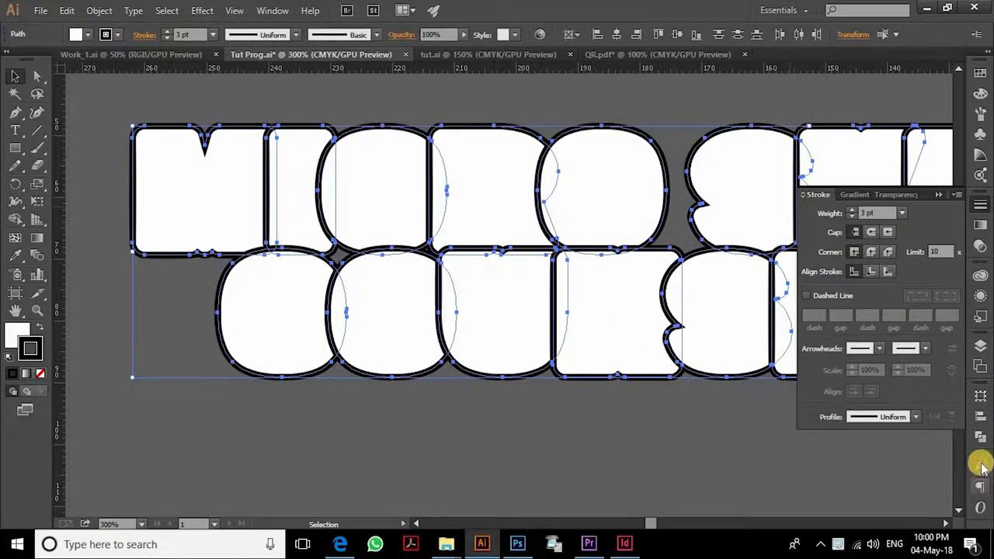
pyautogui.click(980, 438)
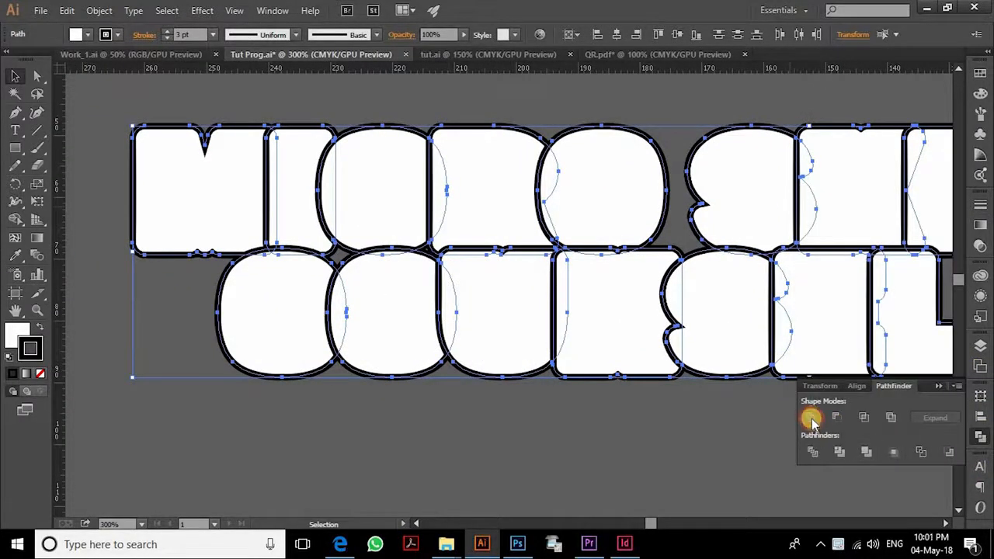
pyautogui.click(812, 419)
# - Place a copy of the merged bubble lettering off to the left
pyautogui.hotkey('ctrl', '-')
pyautogui.hotkey('ctrl', '-')
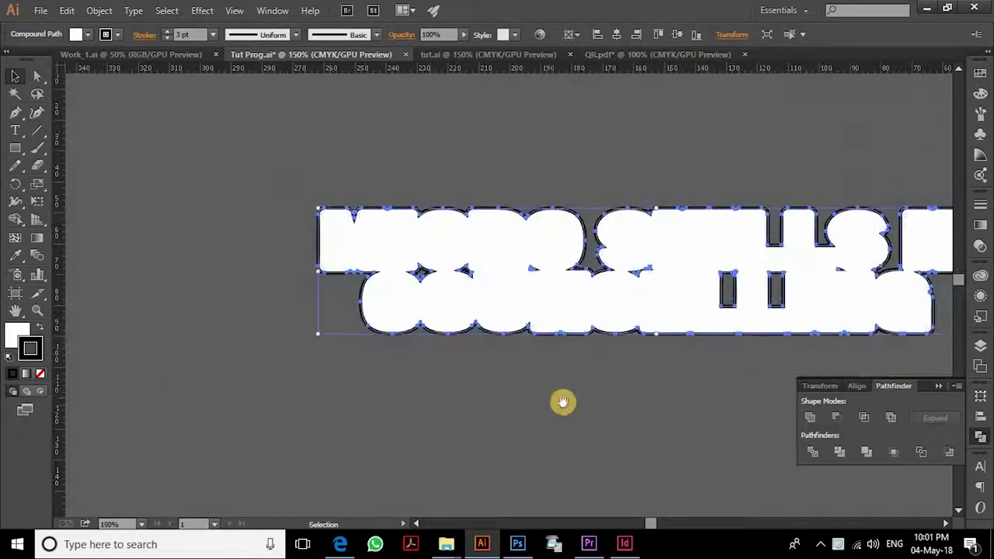
pyautogui.hotkey('ctrl', '-')
pyautogui.click(548, 361)
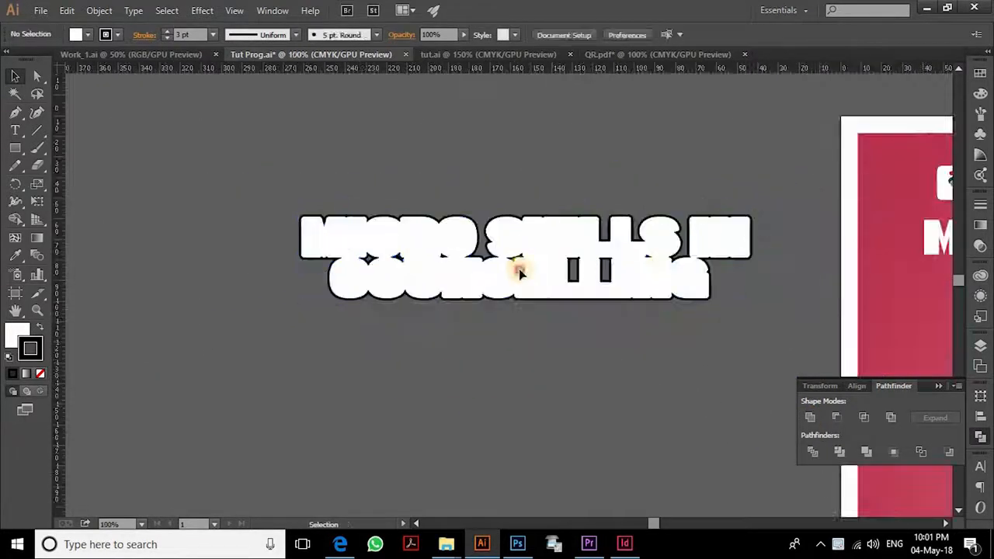
pyautogui.click(519, 272)
pyautogui.click(539, 375)
pyautogui.moveTo(598, 255)
pyautogui.mouseDown()
pyautogui.moveTo(451, 228)
pyautogui.moveTo(253, 220)
pyautogui.moveTo(139, 266)
pyautogui.mouseUp()
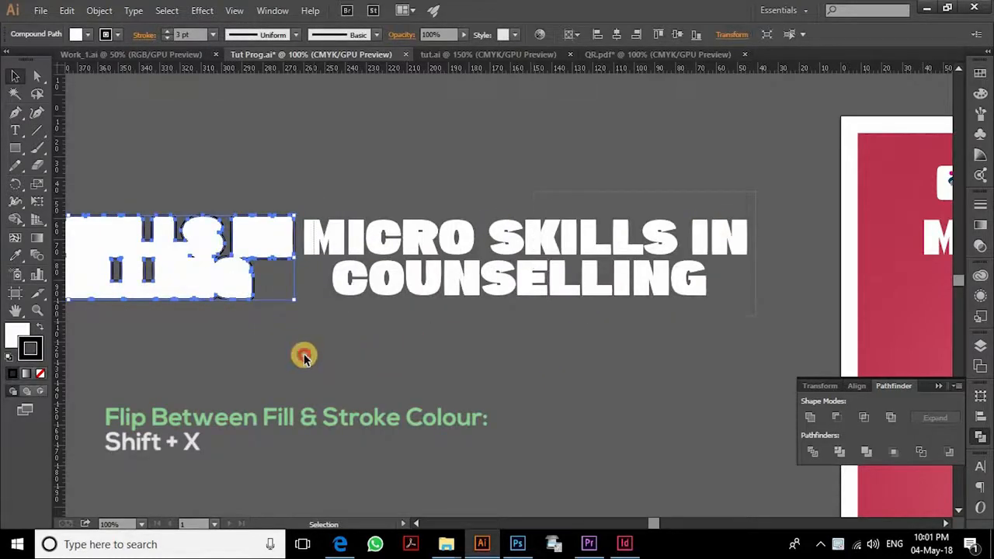
# - Group the white title letters and turn the bubble copy black
pyautogui.moveTo(305, 356); pyautogui.dragTo(307, 356)
pyautogui.hotkey('ctrl', 'g')
pyautogui.click(215, 290)
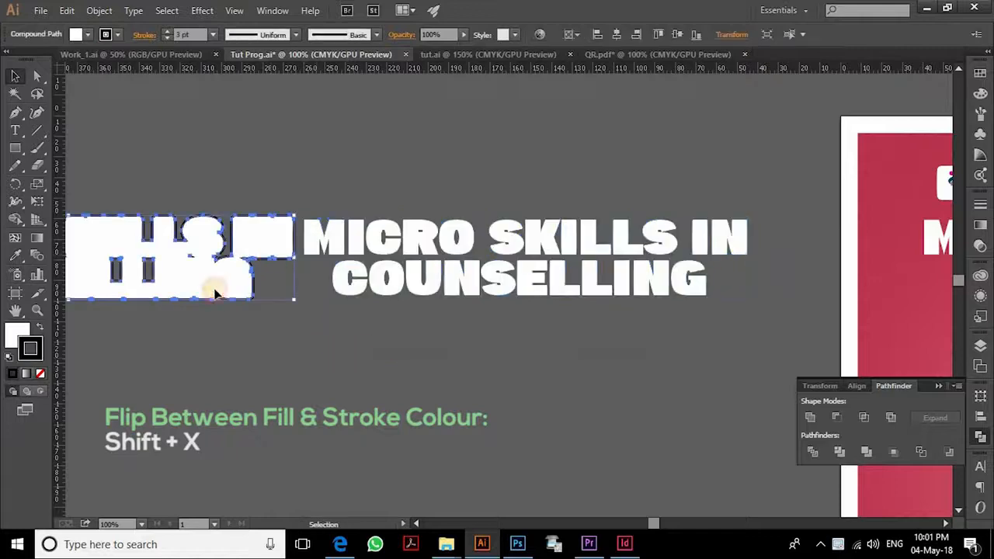
pyautogui.hotkey('shift', 'x')
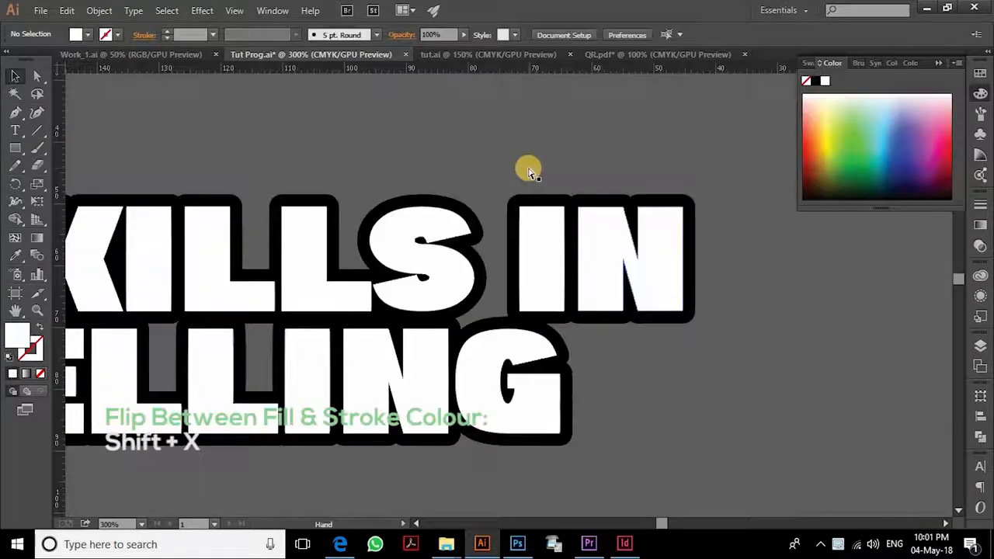
# - Align the white title letters on top of the black bubble outline
pyautogui.hotkey('ctrl', '+')
pyautogui.moveTo(600, 241); pyautogui.dragTo(548, 248)
pyautogui.moveTo(659, 219); pyautogui.dragTo(678, 217)
pyautogui.click(752, 253)
pyautogui.hotkey('ctrl', '-')
pyautogui.hotkey('ctrl', '-')
pyautogui.hotkey('ctrl', '-')
pyautogui.hotkey('ctrl', '-')
# - Delete the old title from the poster
pyautogui.moveTo(231, 312); pyautogui.dragTo(339, 302)
pyautogui.moveTo(210, 208); pyautogui.dragTo(617, 411)
pyautogui.click(621, 407)
pyautogui.click(803, 285)
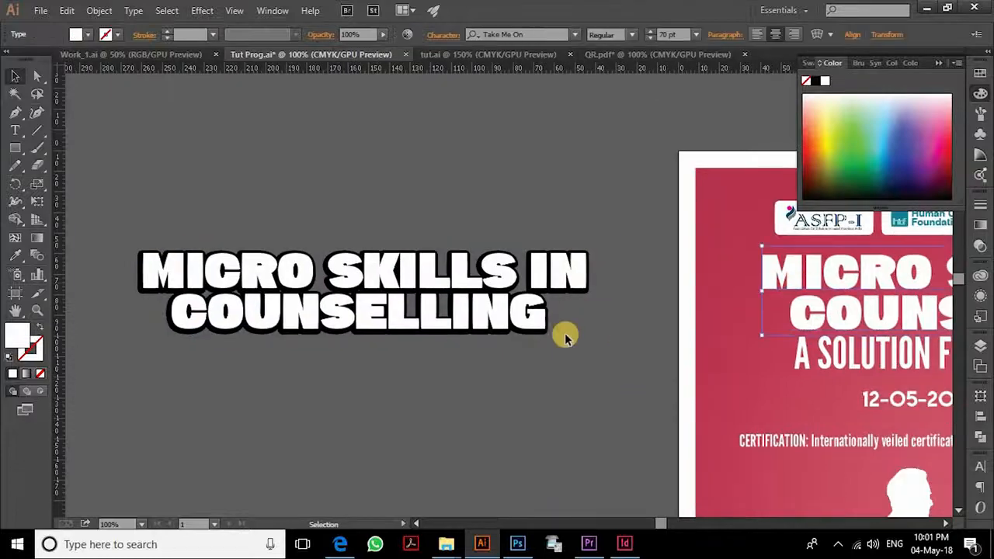
pyautogui.press('Delete')
# - Move the black-outlined title to the poster top and centre it horizontally
pyautogui.hotkey('ctrl', '-')
pyautogui.hotkey('ctrl', '-')
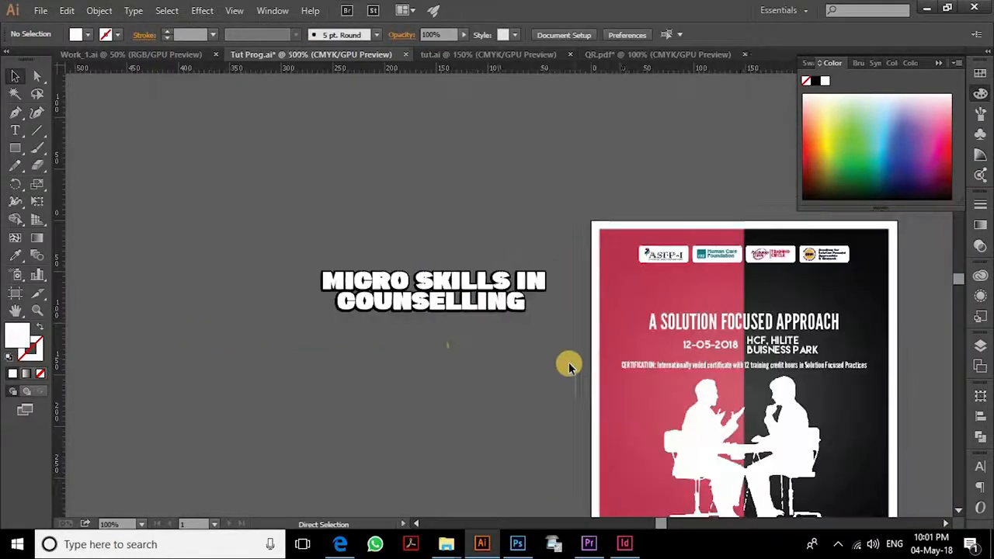
pyautogui.moveTo(568, 362); pyautogui.dragTo(479, 339)
pyautogui.click(417, 277)
pyautogui.click(617, 38)
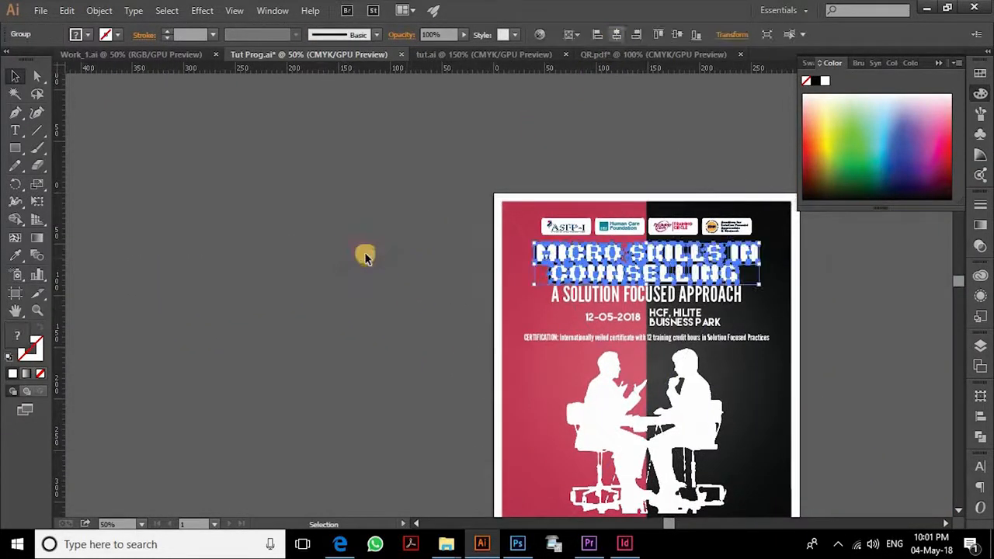
pyautogui.click(354, 260)
pyautogui.moveTo(400, 284); pyautogui.dragTo(250, 242)
pyautogui.hotkey('ctrl', '+')
pyautogui.hotkey('ctrl', '+')
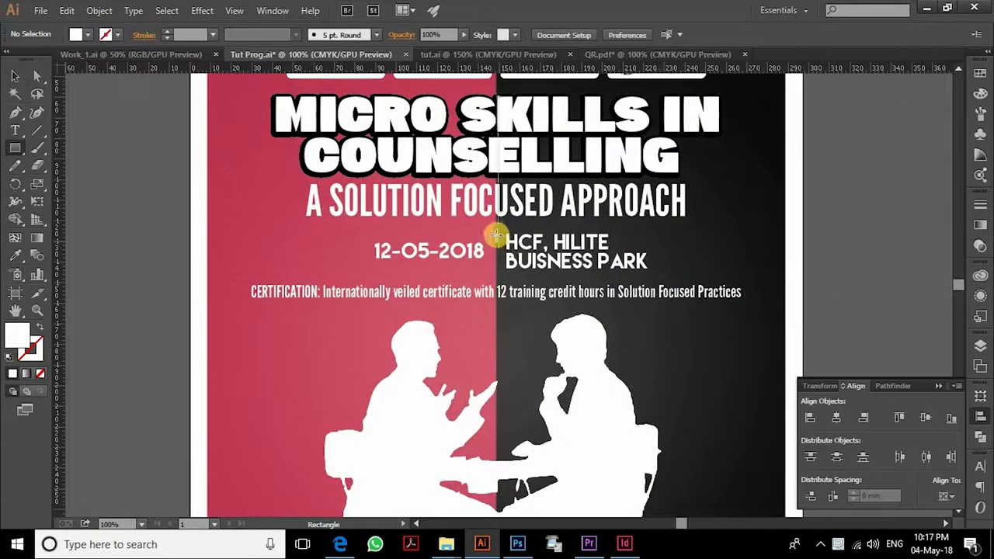
# - Draw a white rectangle behind the date and pull a left-edge anchor into an arrow tip
pyautogui.moveTo(517, 230); pyautogui.dragTo(344, 269)
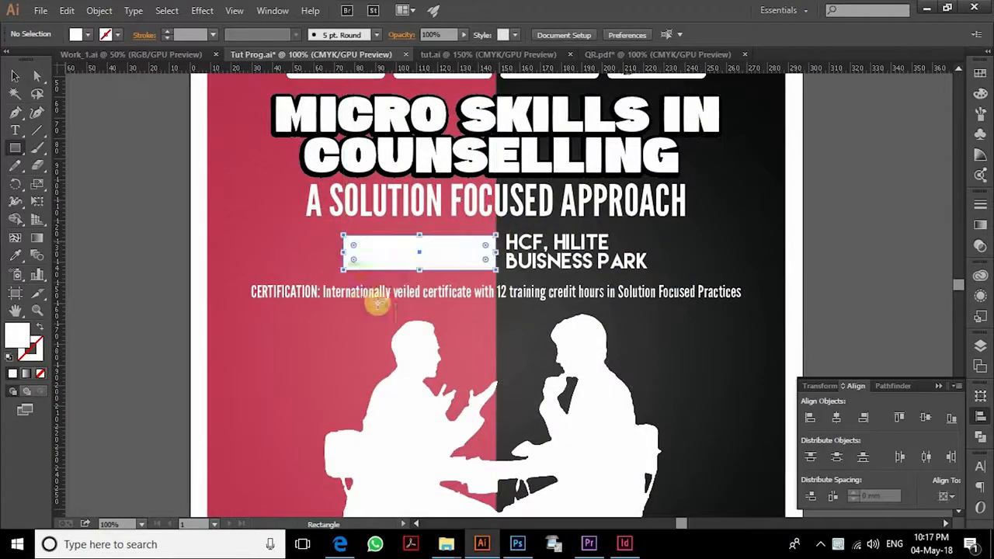
pyautogui.press('v')
pyautogui.scroll(2, 343, 262)
pyautogui.press('p')
pyautogui.click(345, 246)
pyautogui.press('Left')
pyautogui.press('Left')
pyautogui.press('Left')
pyautogui.press('Left')
pyautogui.press('Left')
pyautogui.press('Left')
pyautogui.press('Left')
pyautogui.press('Left')
pyautogui.press('Left')
pyautogui.press('Left')
pyautogui.press('Left')
pyautogui.press('Left')
pyautogui.press('Left')
pyautogui.press('Left')
pyautogui.press('Left')
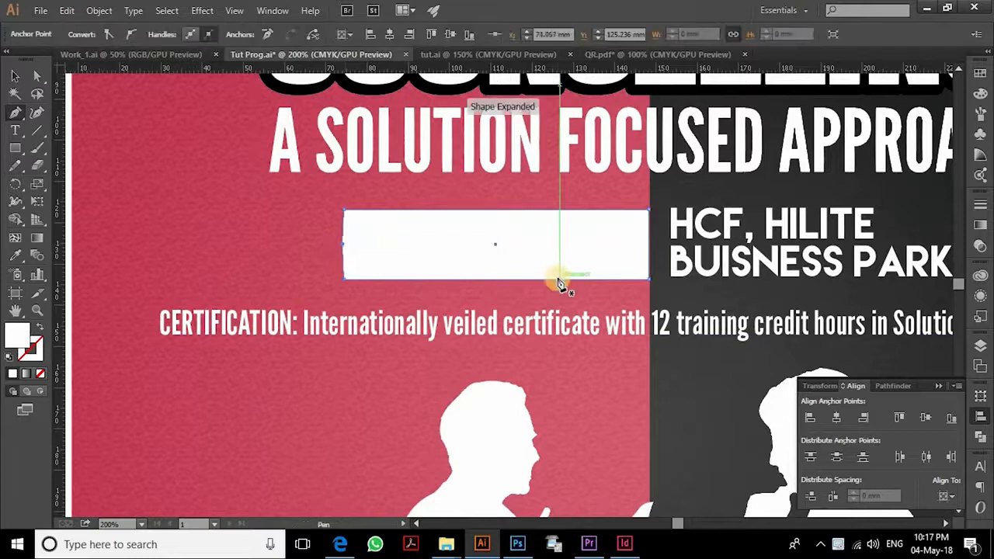
pyautogui.press('v')
# - Bring the date text in front of the arrow and colour it dark grey
pyautogui.moveTo(309, 225); pyautogui.dragTo(420, 259)
pyautogui.keyDown('shift'); pyautogui.click(360, 254); pyautogui.keyUp('shift')
pyautogui.hotkey('ctrl', 'shift', ']')
pyautogui.click(980, 74)
pyautogui.click(827, 146)
pyautogui.click(715, 187)
pyautogui.moveTo(616, 255); pyautogui.dragTo(429, 309)
pyautogui.scroll(-1, 114, 298)
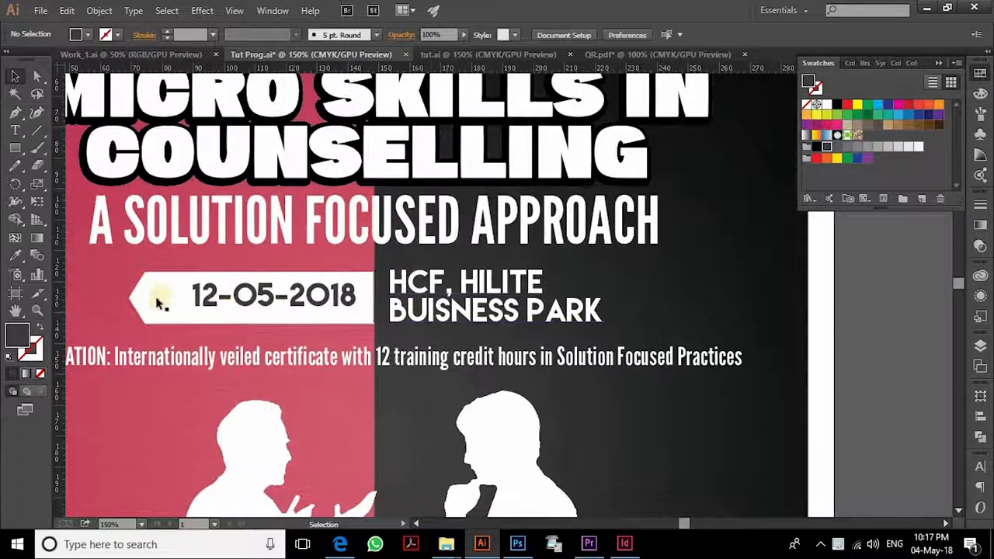
# - Copy the arrow, flipped, behind the venue text and fill it with the poster's pink
pyautogui.moveTo(160, 297); pyautogui.dragTo(606, 297)
pyautogui.moveTo(575, 268); pyautogui.dragTo(563, 312)
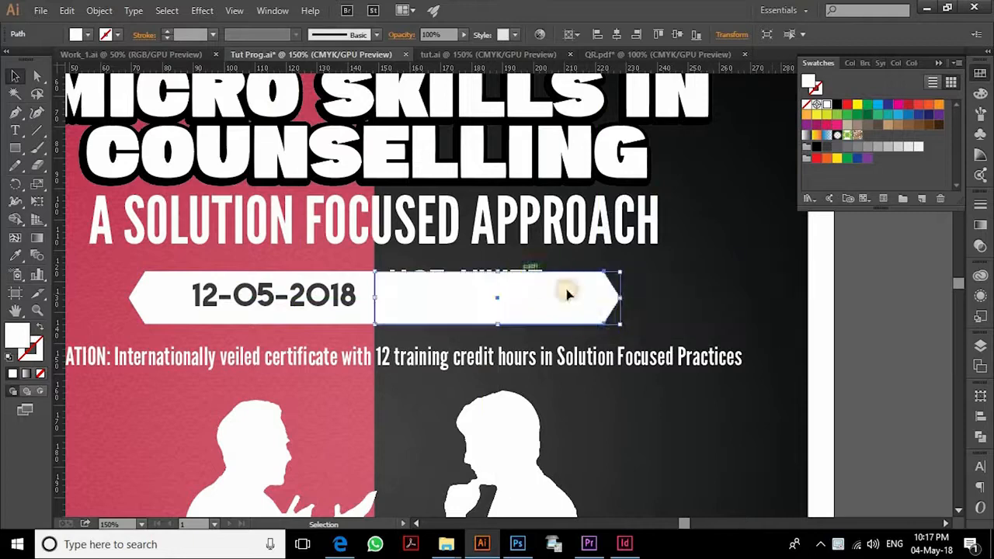
pyautogui.moveTo(657, 301); pyautogui.dragTo(763, 303)
pyautogui.press('i')
pyautogui.click(181, 160)
# - Make both arrow banners taller and wider around the date and venue
pyautogui.press('v')
pyautogui.keyDown('shift'); pyautogui.click(239, 307); pyautogui.keyUp('shift')
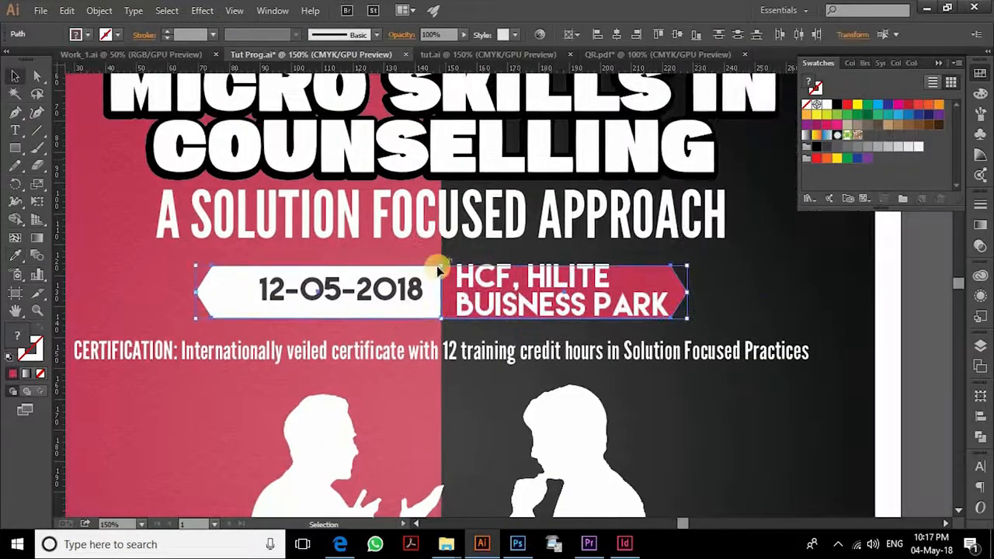
pyautogui.moveTo(441, 266); pyautogui.dragTo(441, 255)
pyautogui.moveTo(687, 292); pyautogui.dragTo(703, 291)
pyautogui.click(763, 309)
pyautogui.moveTo(763, 310)
pyautogui.mouseDown()
pyautogui.moveTo(754, 301)
pyautogui.moveTo(756, 316)
pyautogui.mouseUp()
pyautogui.click(561, 312)
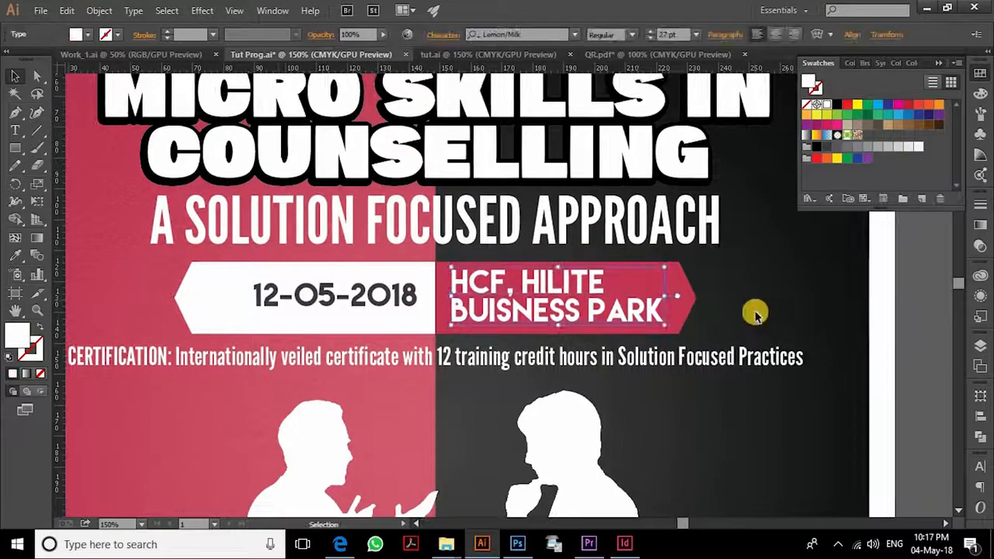